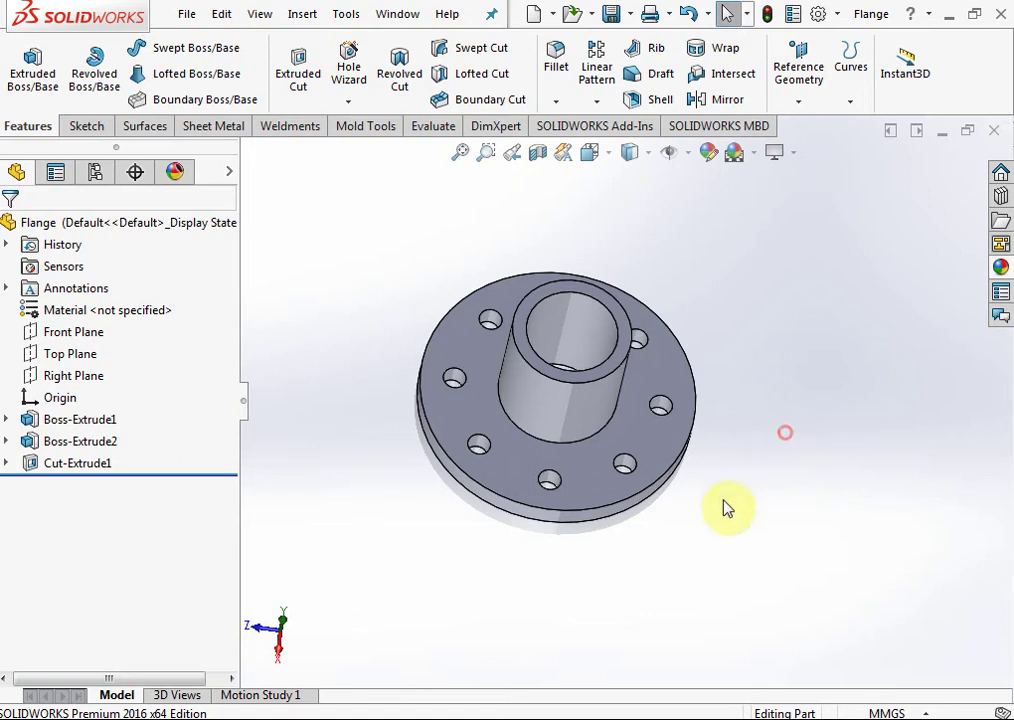
Step: Orbit the Flange part, then create a new assembly from it with Make Assembly from Part/Assembly
middle_drag(727, 508, 683, 263)
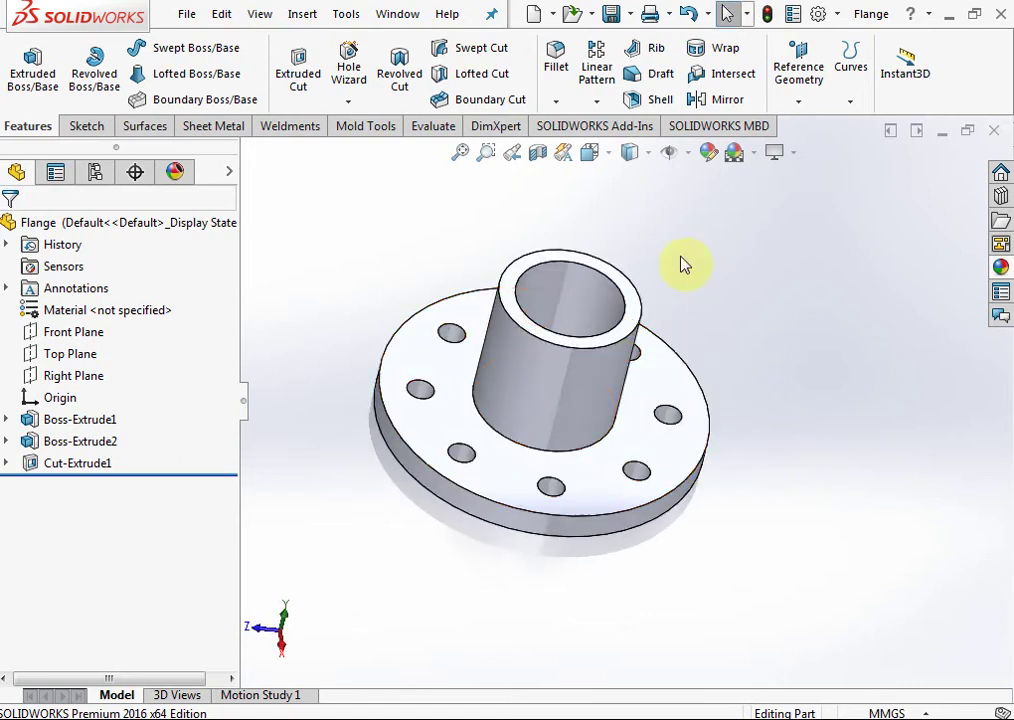
click(553, 15)
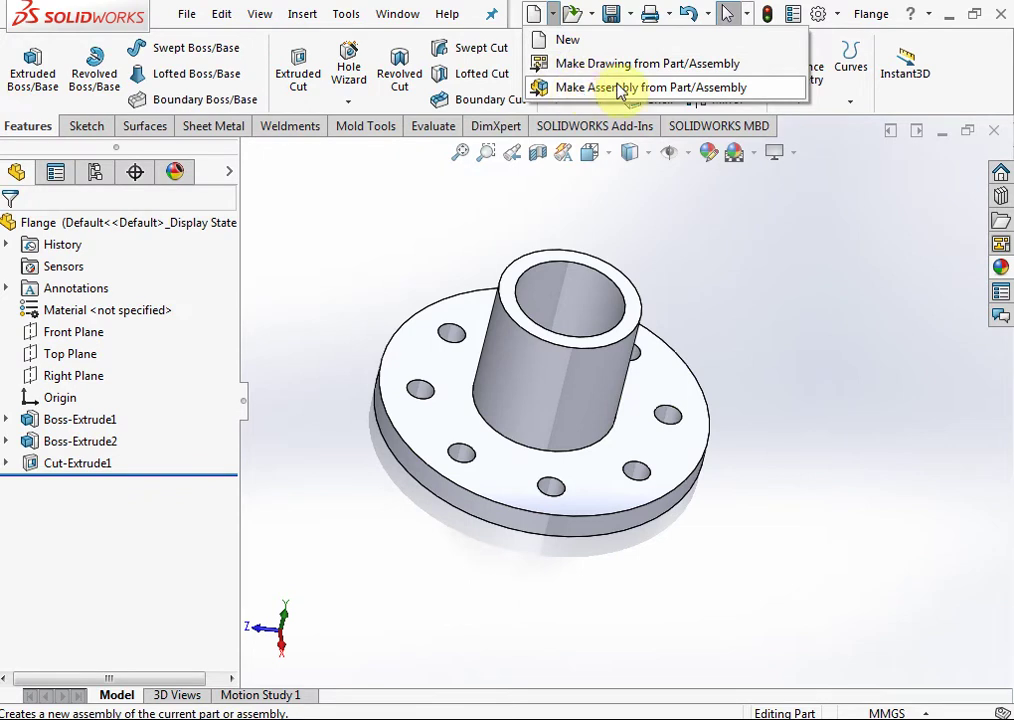
click(743, 89)
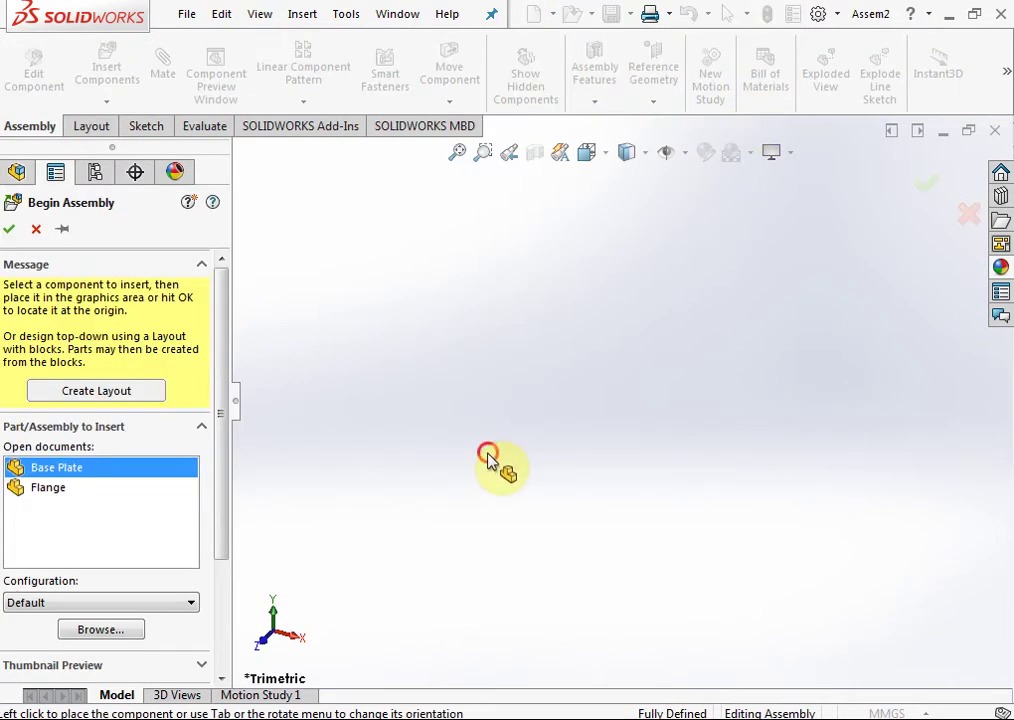
Step: Place the Base Plate in Assem2, then cancel inserting a further component
click(489, 460)
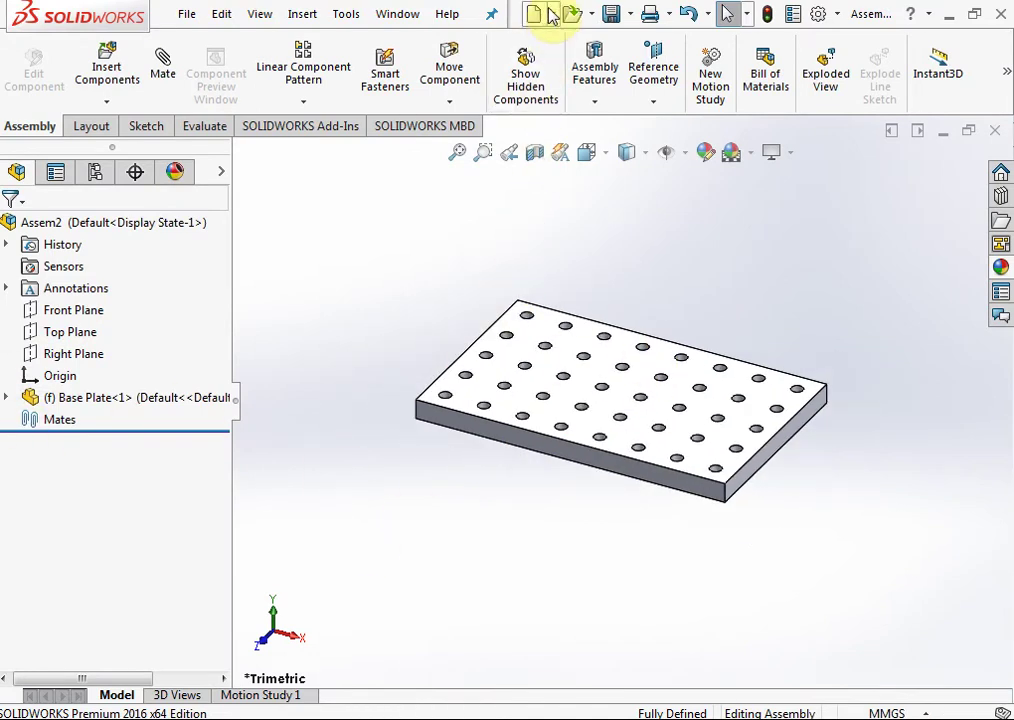
click(107, 72)
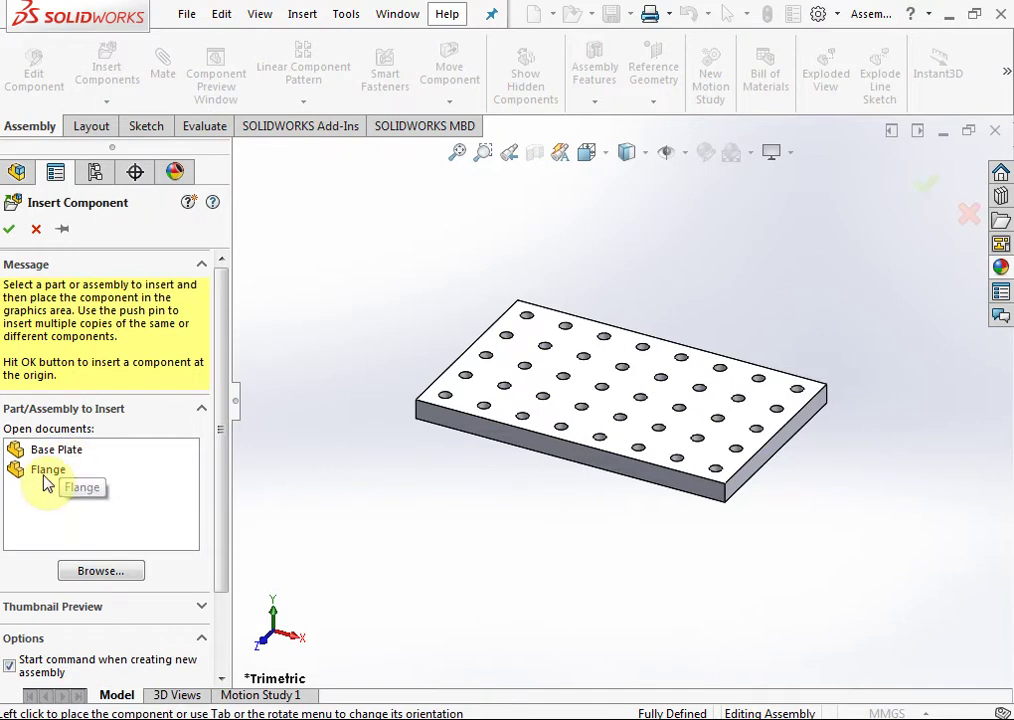
click(643, 425)
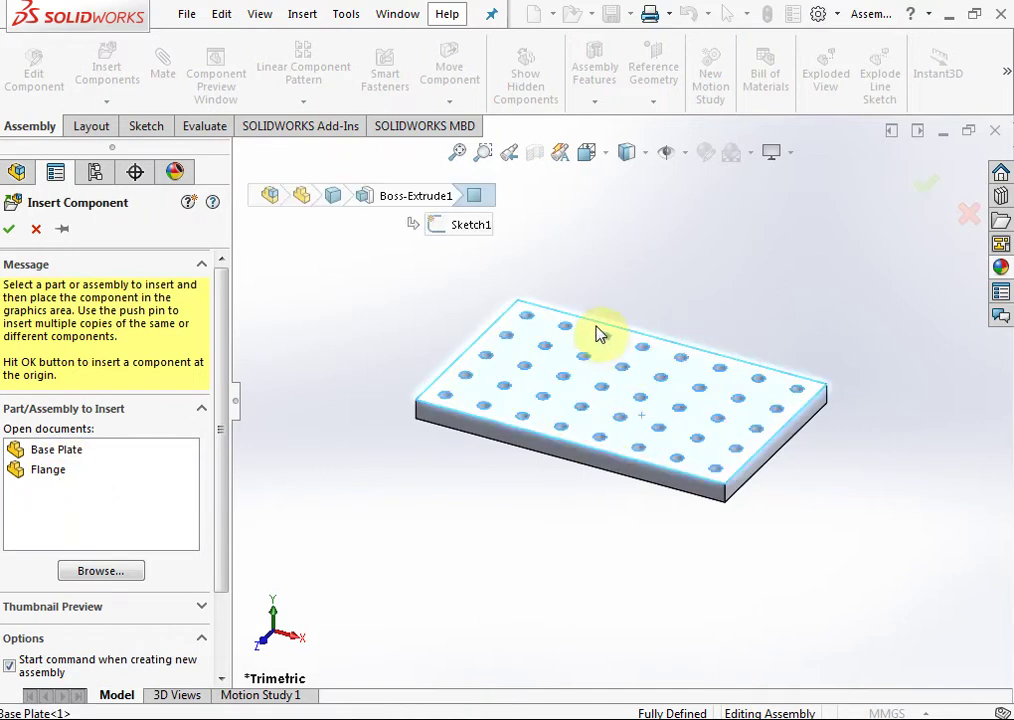
click(36, 228)
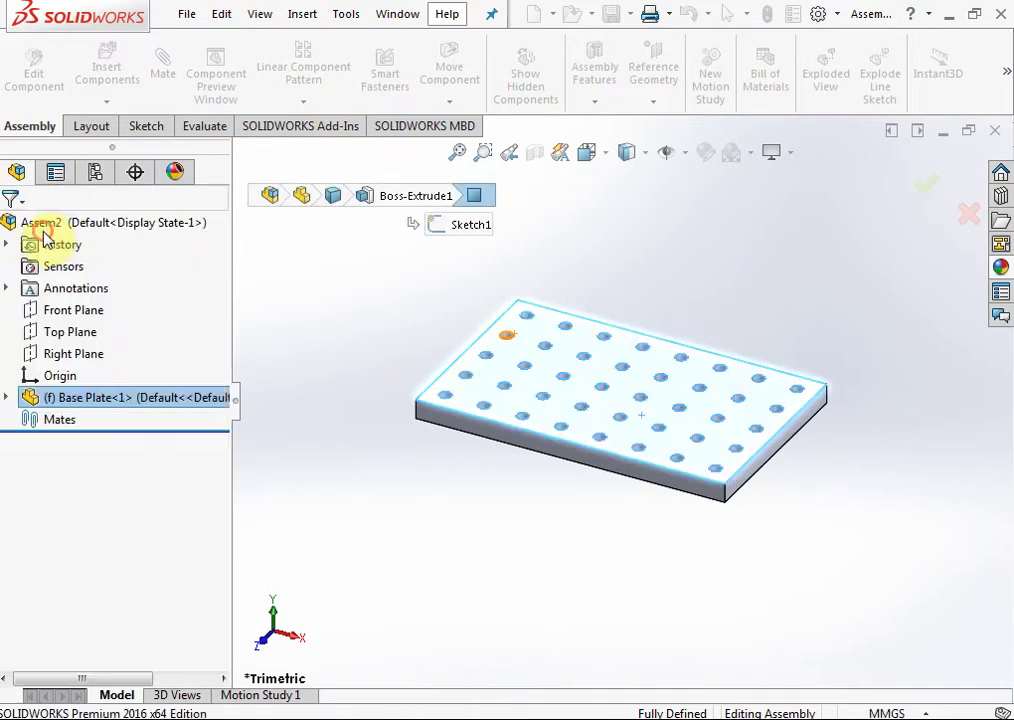
Step: Delete the Base Plate from the assembly and close Assem2
right_click(104, 400)
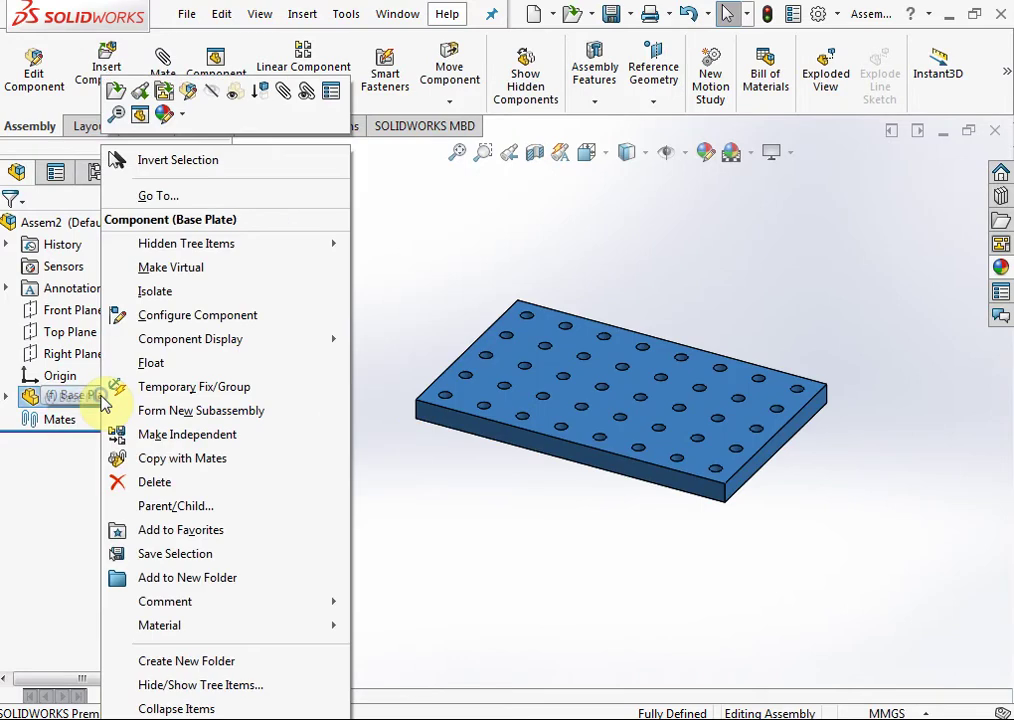
click(155, 482)
click(622, 297)
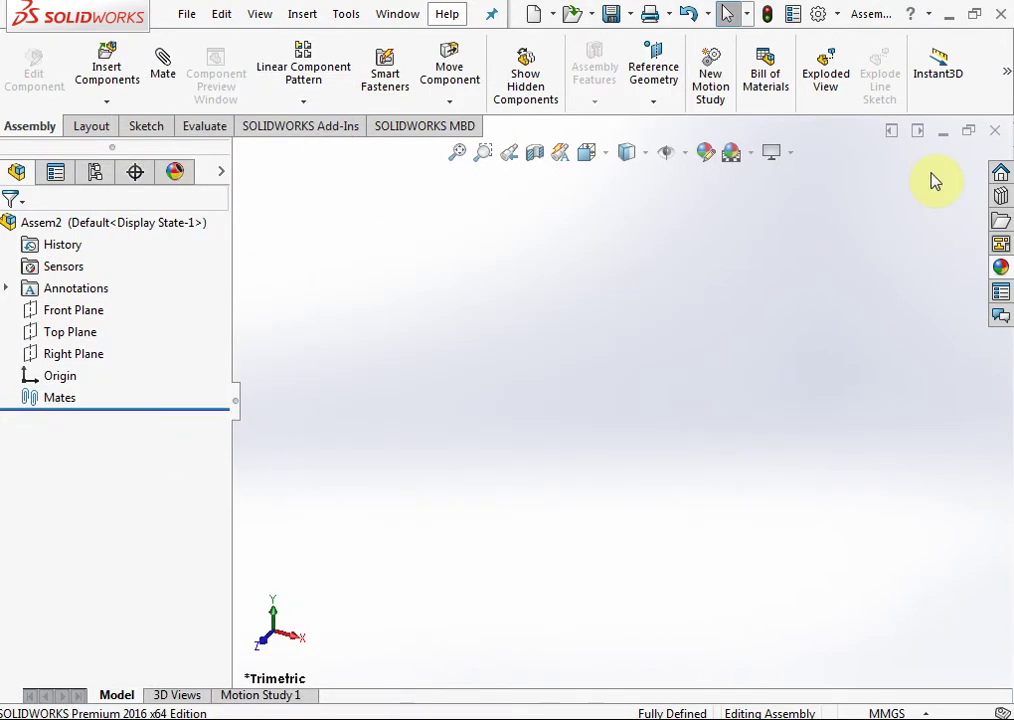
click(993, 134)
Step: Discard Assem2 without saving and start a new assembly with the Flange placed in it
click(545, 402)
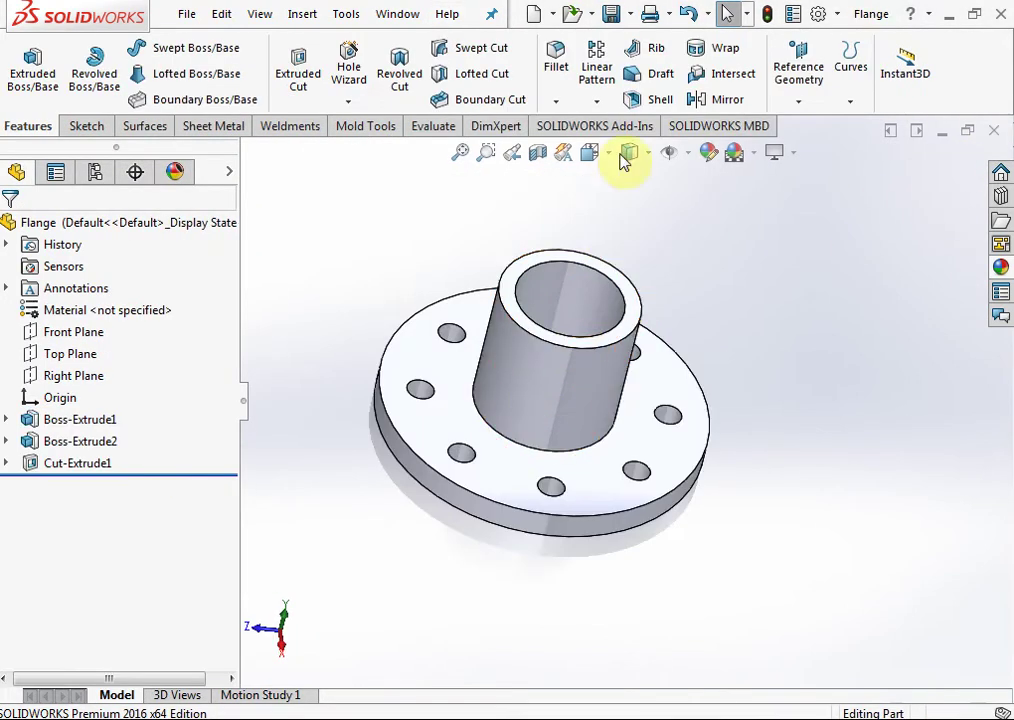
click(552, 16)
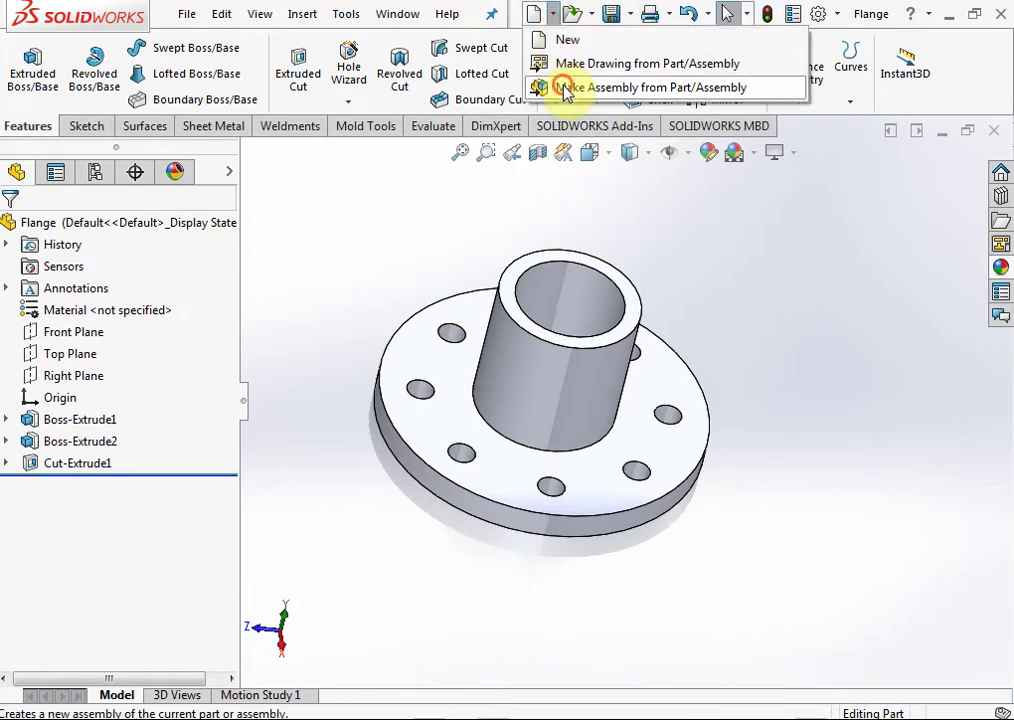
click(565, 90)
click(38, 487)
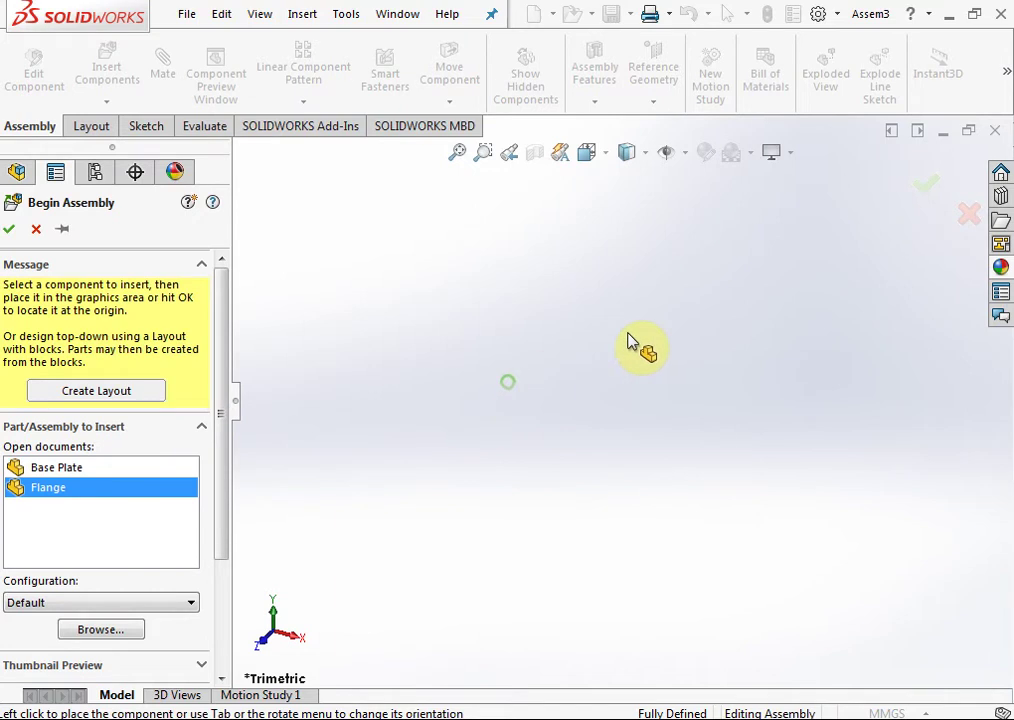
click(588, 420)
Step: Copy a second Flange below the first and rotate it hub-down
scroll(584, 419, up, 2)
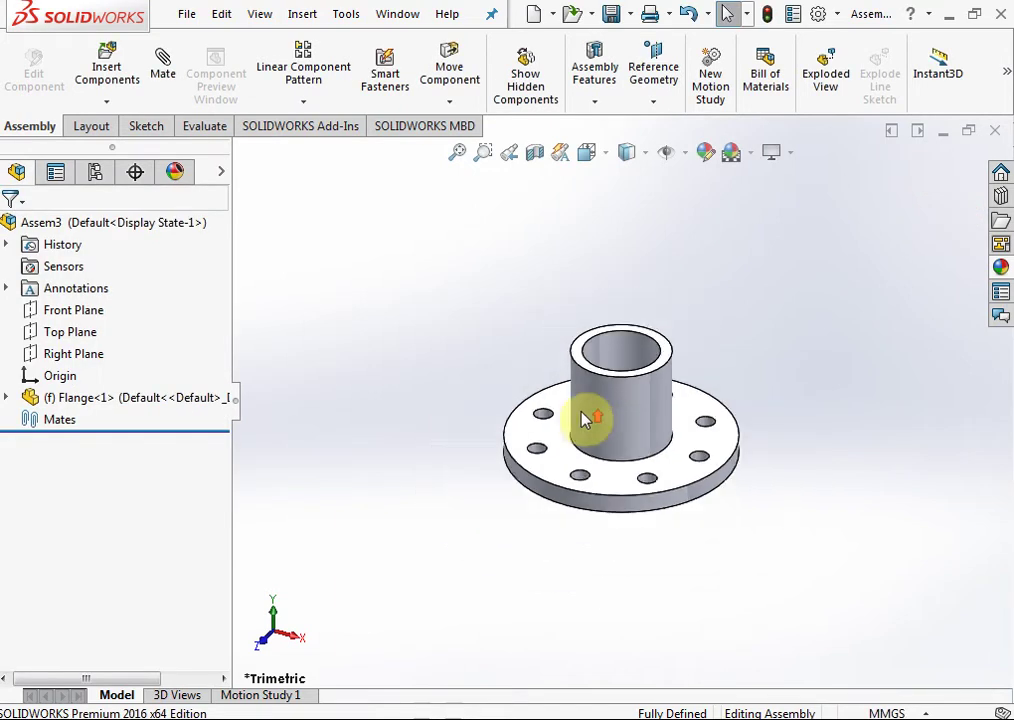
mouse_move(584, 419)
middle_down()
mouse_move(883, 475)
mouse_move(888, 517)
middle_up()
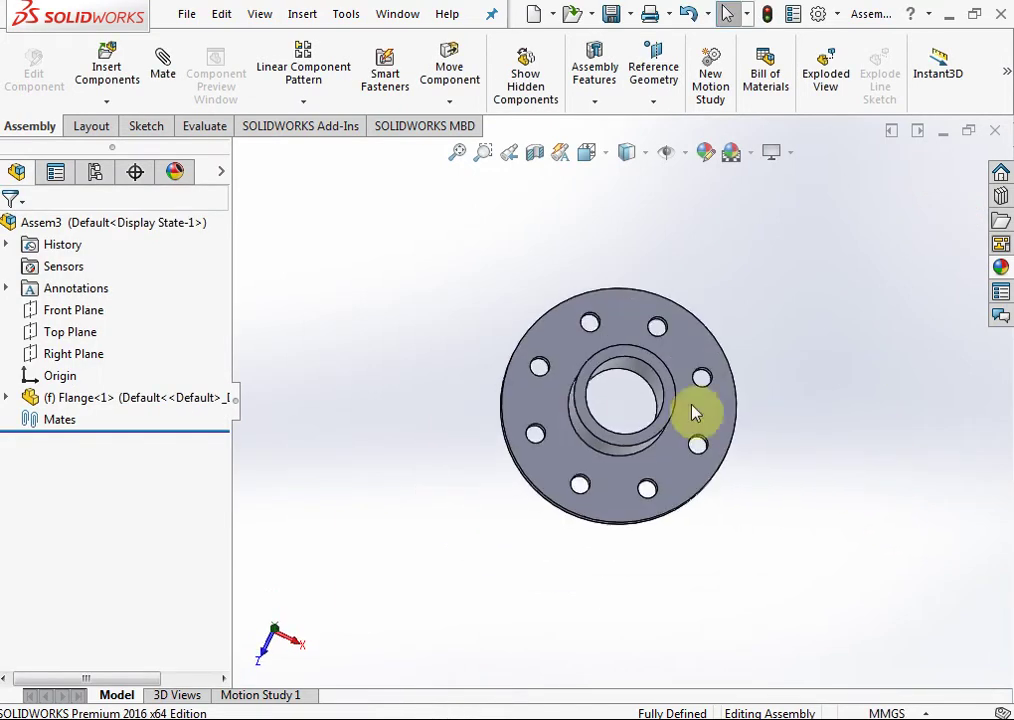
mouse_move(695, 413)
middle_down()
mouse_move(740, 514)
mouse_move(792, 317)
mouse_move(711, 346)
mouse_move(730, 427)
middle_up()
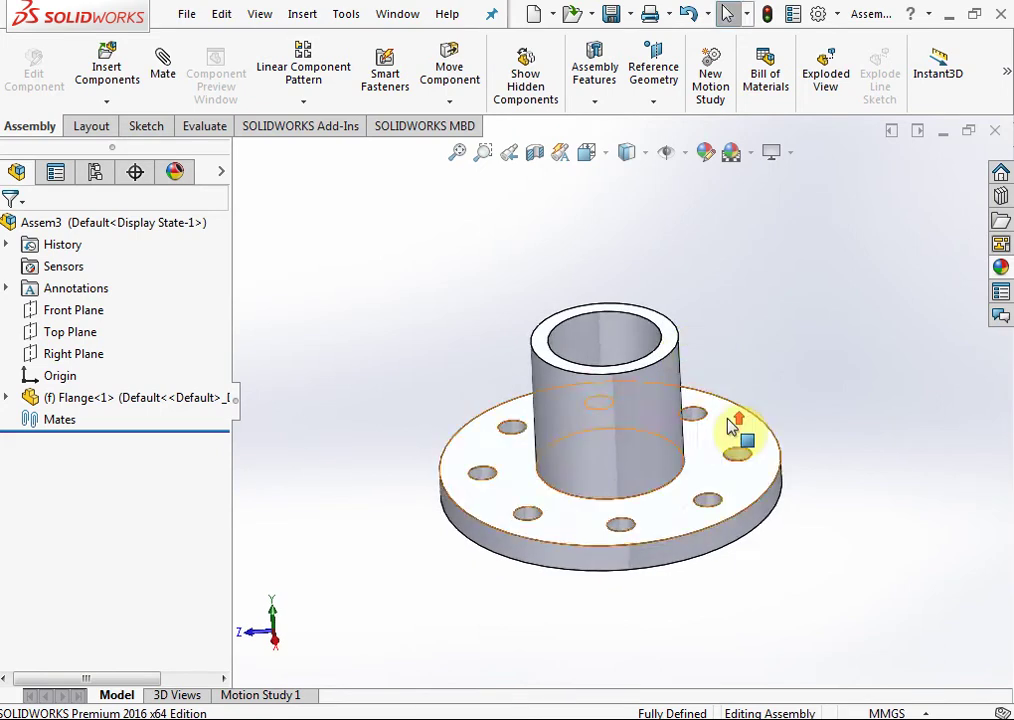
scroll(730, 427, up, 3)
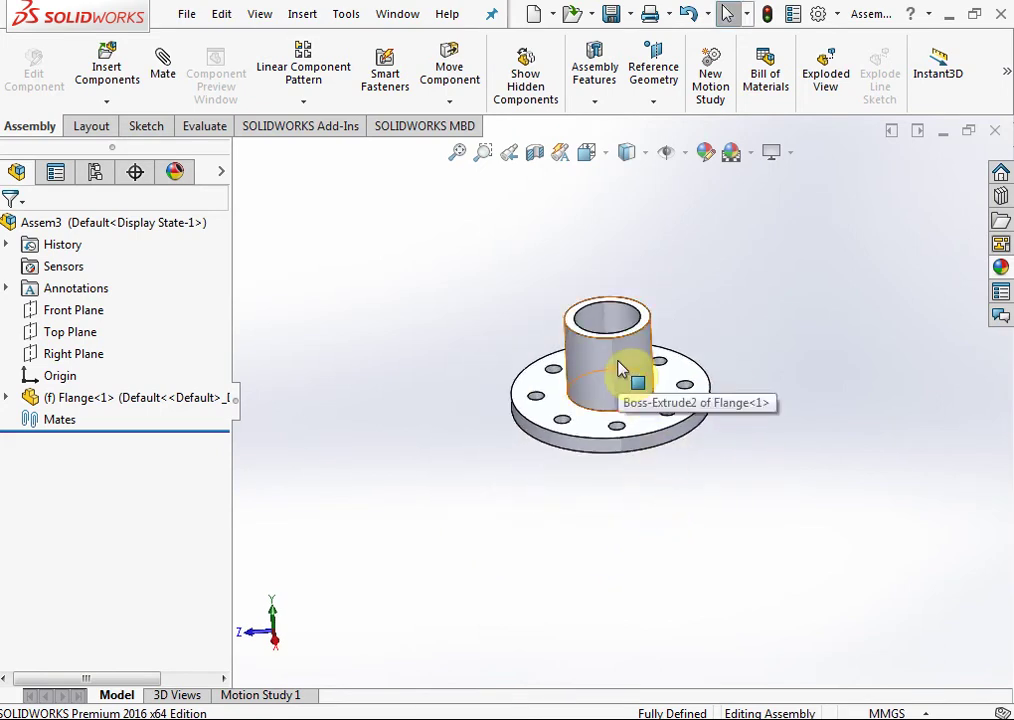
mouse_move(619, 370)
ctrl+mouse_down()
mouse_move(611, 430)
mouse_move(632, 548)
ctrl+mouse_up()
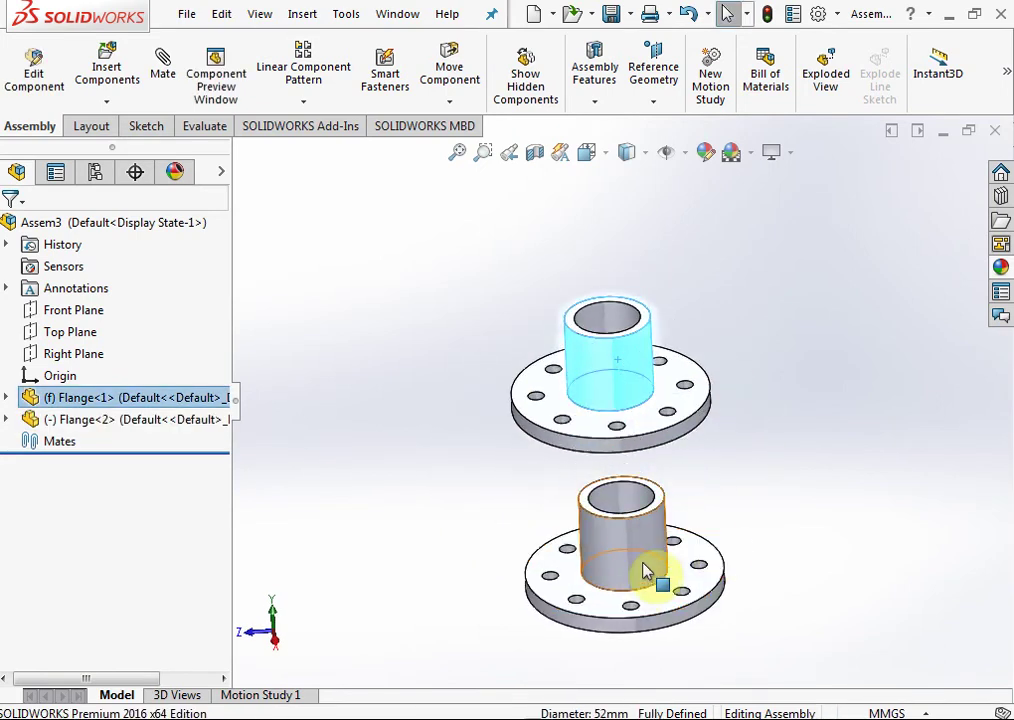
right_drag(645, 572, 611, 296)
right_drag(670, 602, 613, 452)
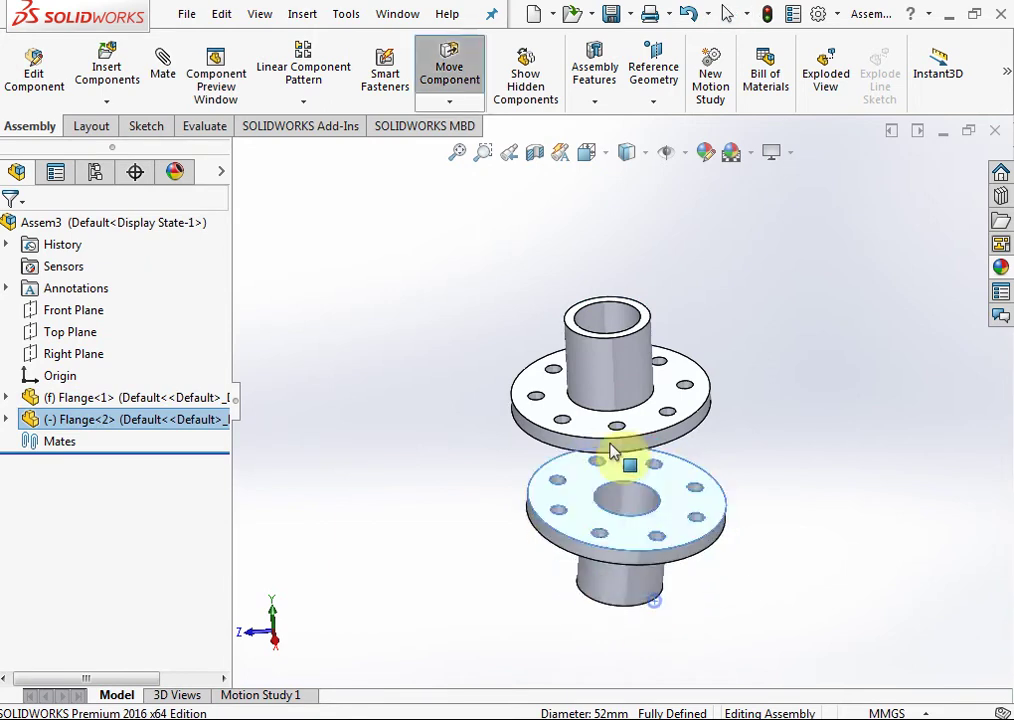
key(Escape)
scroll(561, 464, down, 2)
Step: Mate the two flange bores concentric and the facing flange faces coincident
click(612, 505)
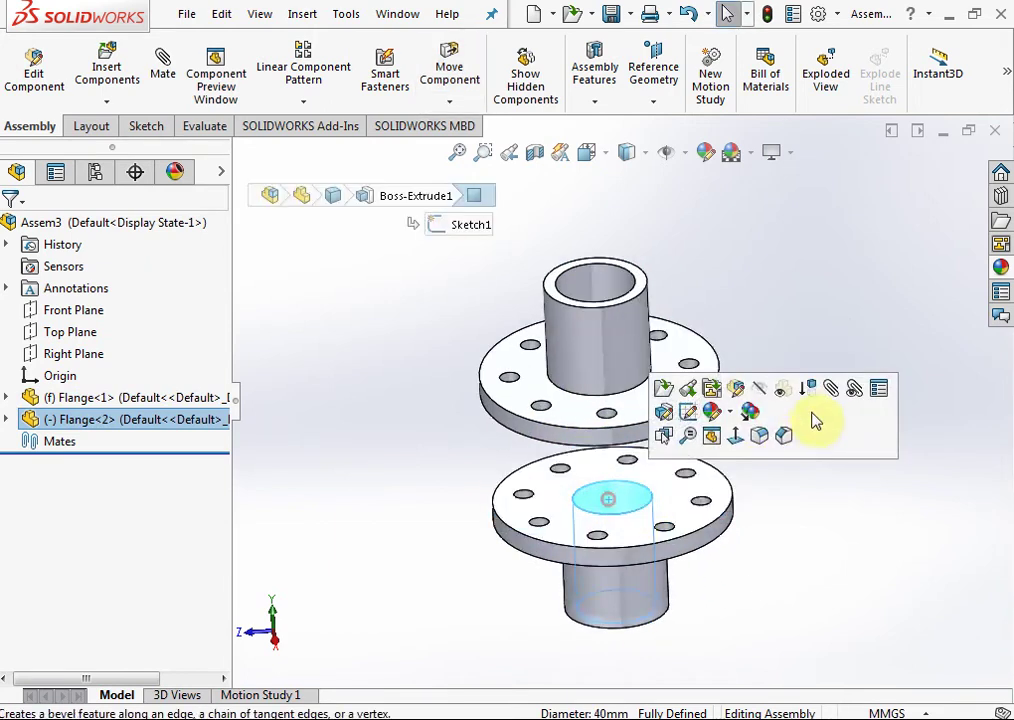
click(831, 388)
click(607, 292)
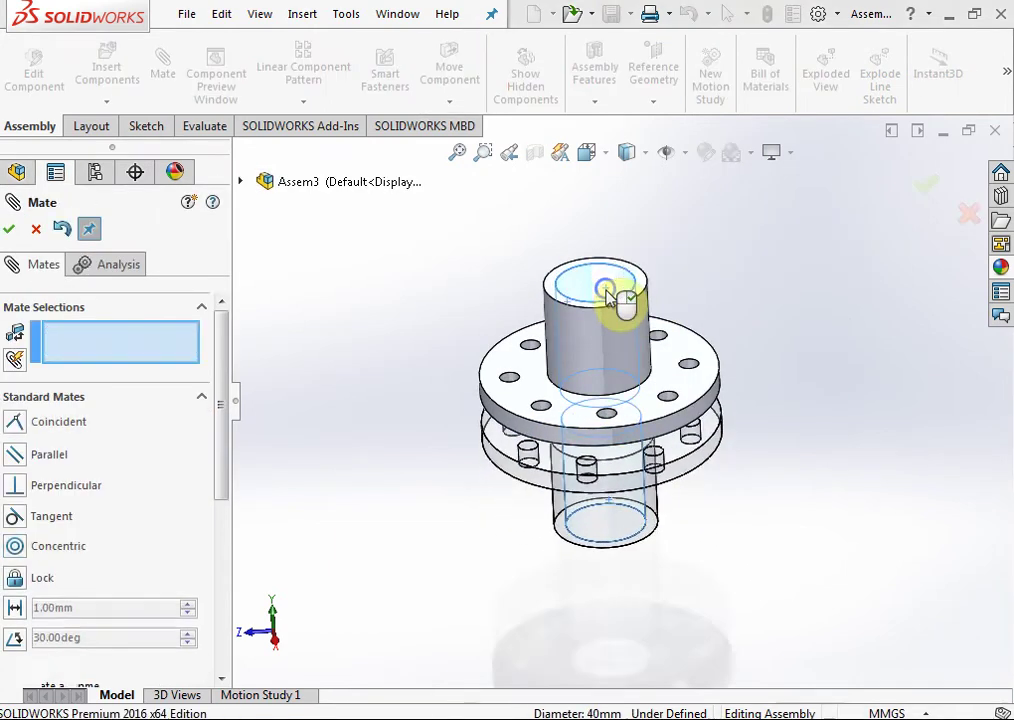
scroll(655, 520, down, 3)
click(690, 509)
scroll(683, 441, up, 2)
scroll(707, 440, down, 3)
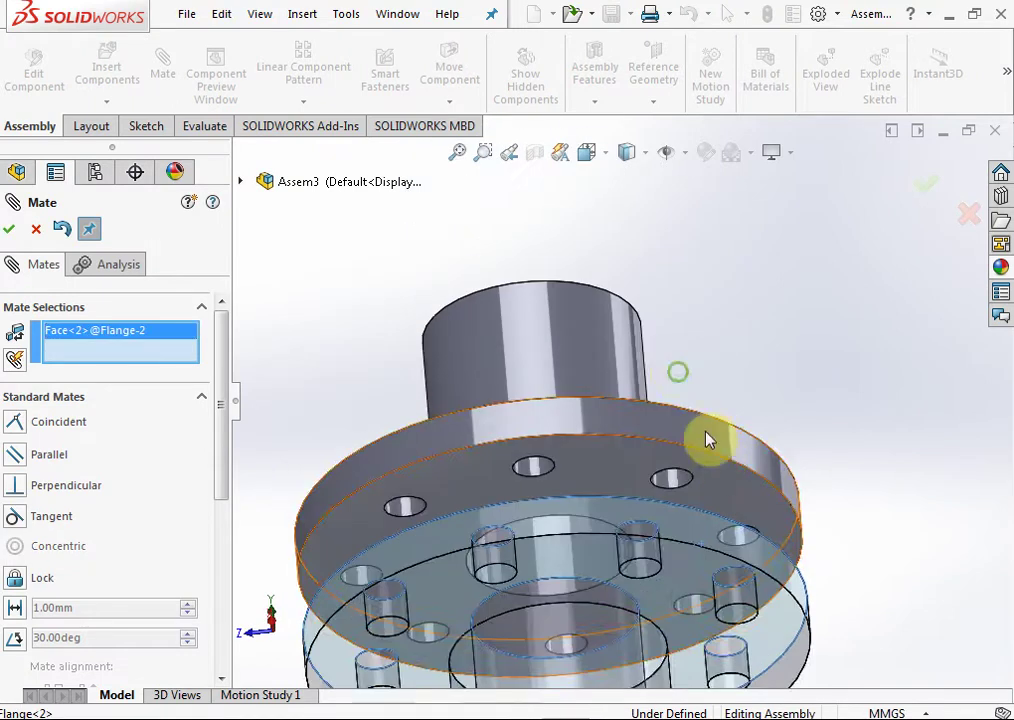
click(712, 474)
key(Return)
Step: Add a concentric mate between a matching pair of bolt holes and close Mate
scroll(640, 504, down, 3)
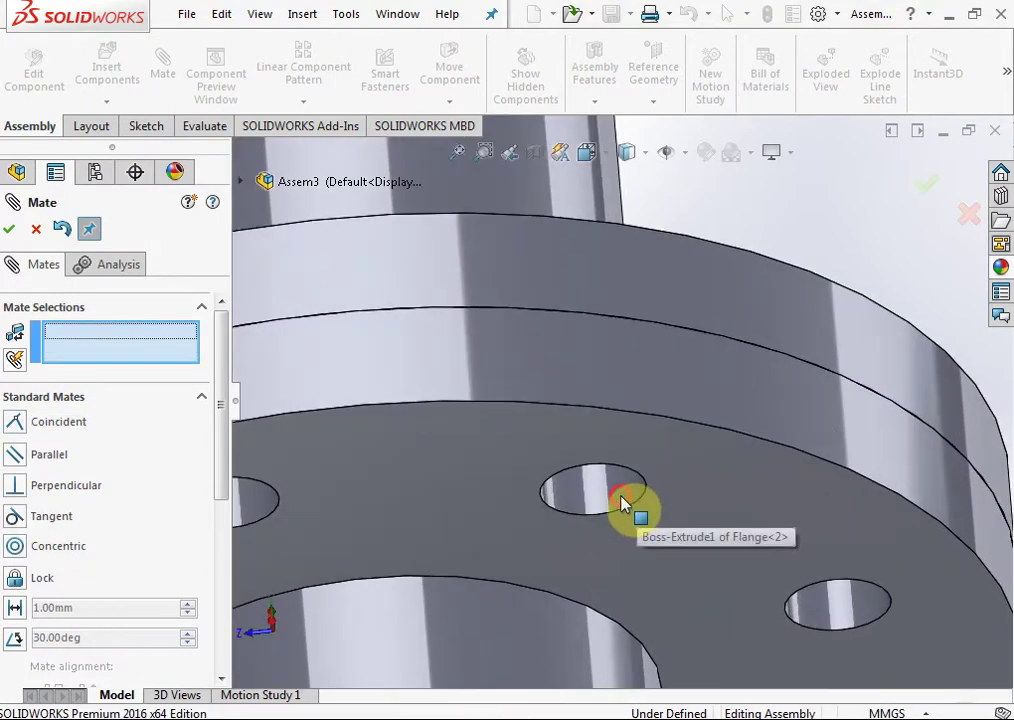
click(622, 503)
click(693, 437)
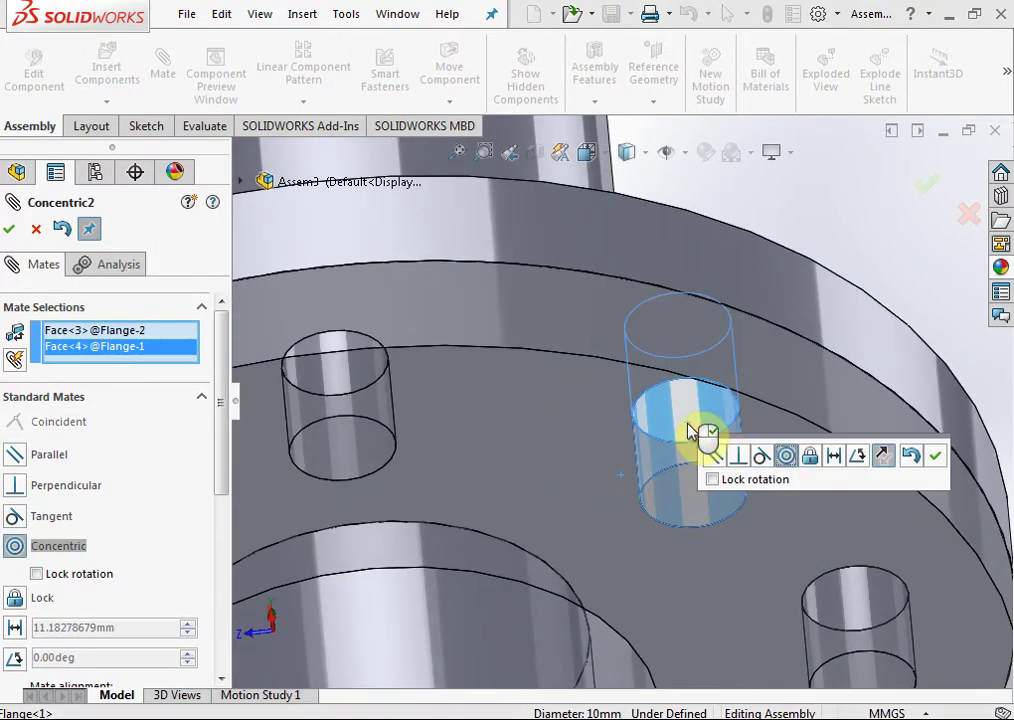
key(Return)
scroll(672, 260, up, 5)
mouse_move(672, 244)
middle_down()
mouse_move(706, 425)
mouse_move(727, 460)
mouse_move(702, 448)
mouse_move(663, 471)
middle_up()
key(Escape)
click(657, 469)
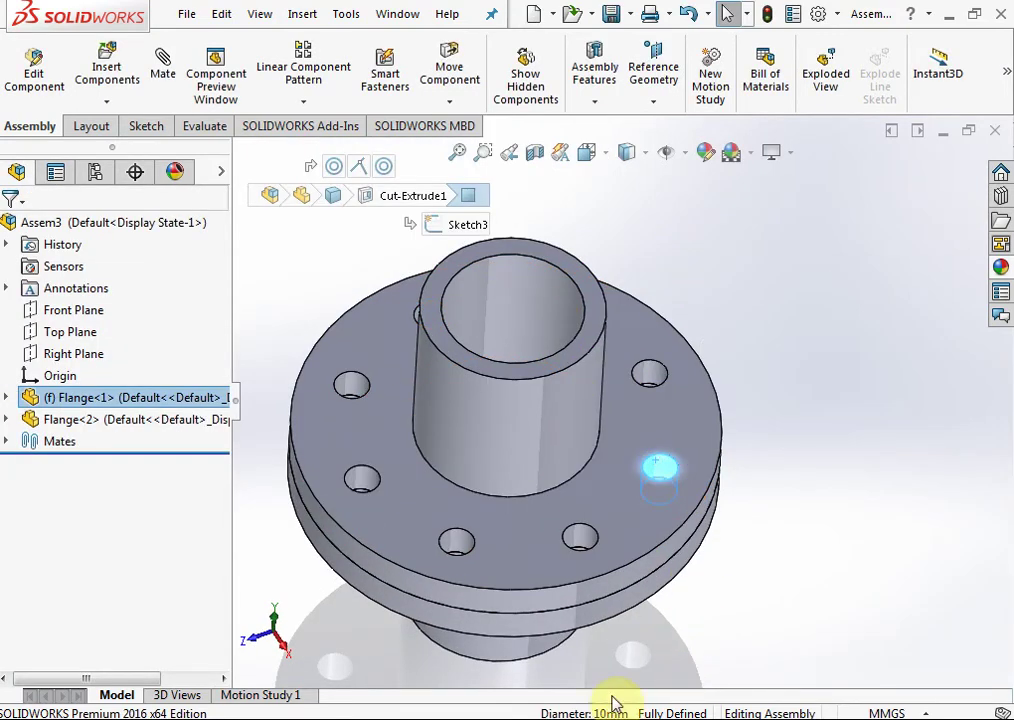
click(766, 539)
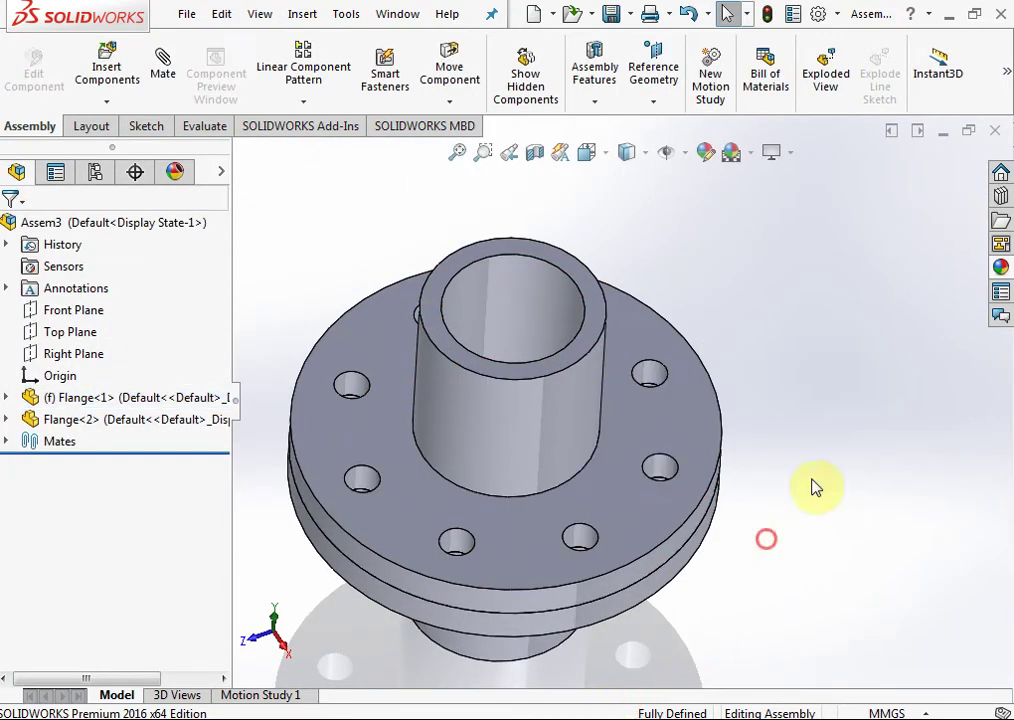
Step: Open the Toolbox in the Design Library and enable the Toolbox add-in
click(999, 198)
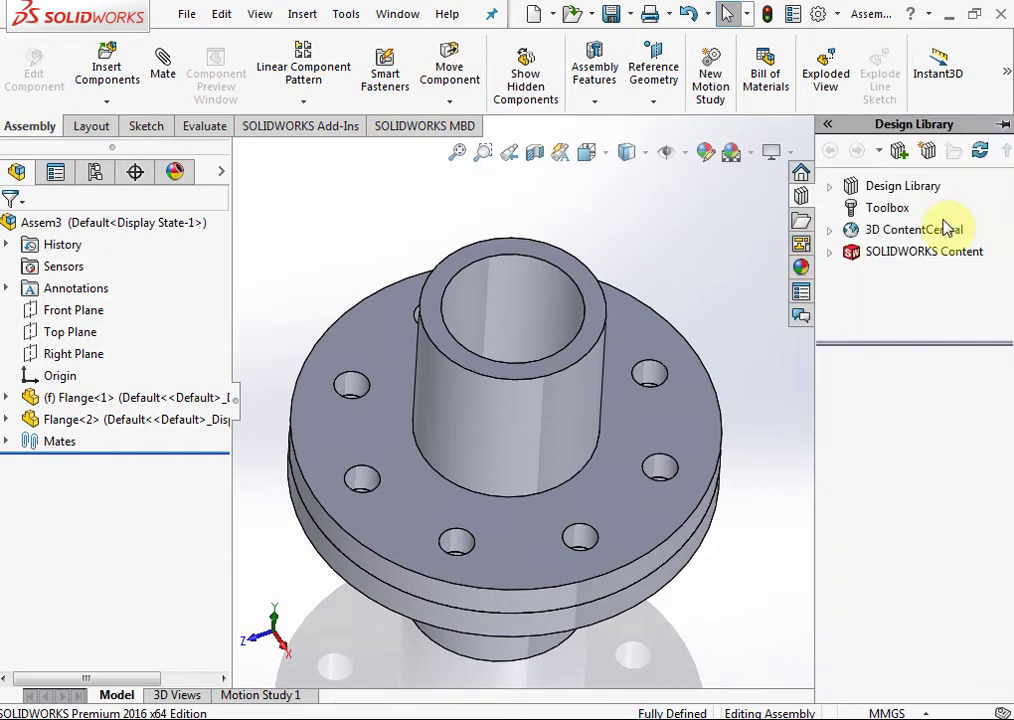
click(889, 211)
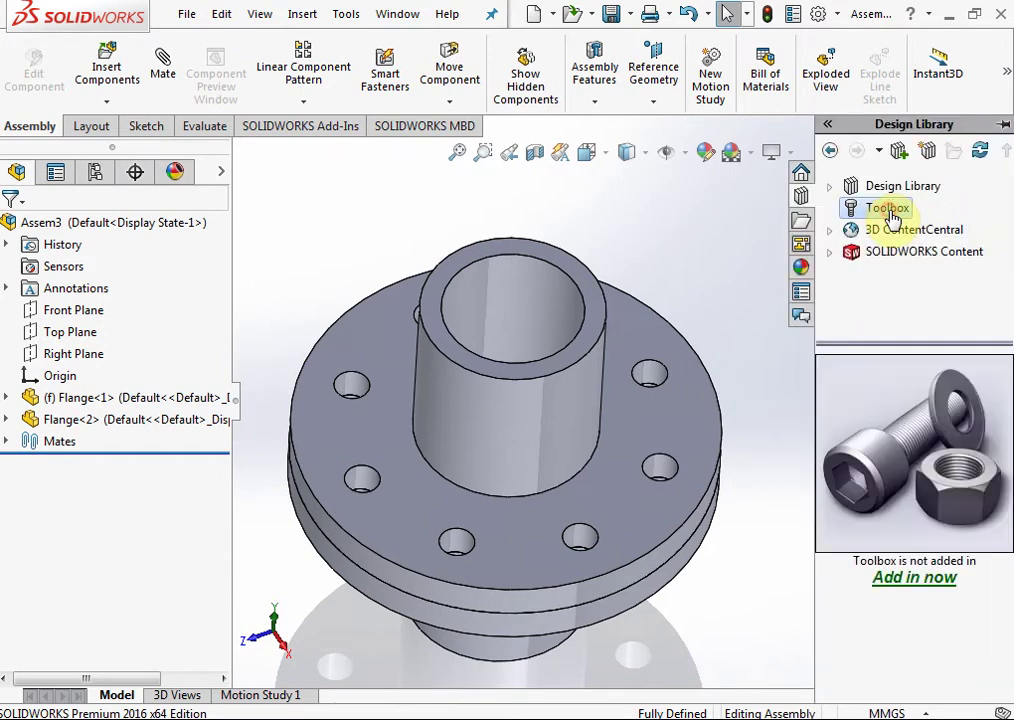
click(914, 580)
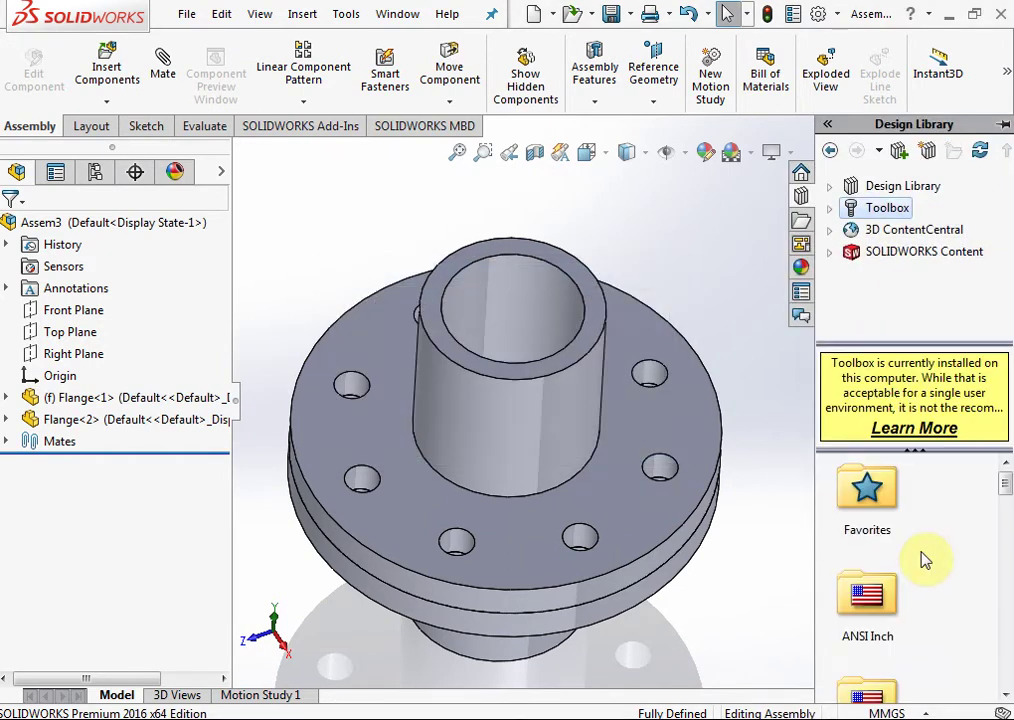
Step: Browse to ISO > Bolts and Screws > Hex Bolts and Screws and drag a hex bolt onto a flange hole
scroll(928, 531, down, 5)
scroll(938, 531, down, 2)
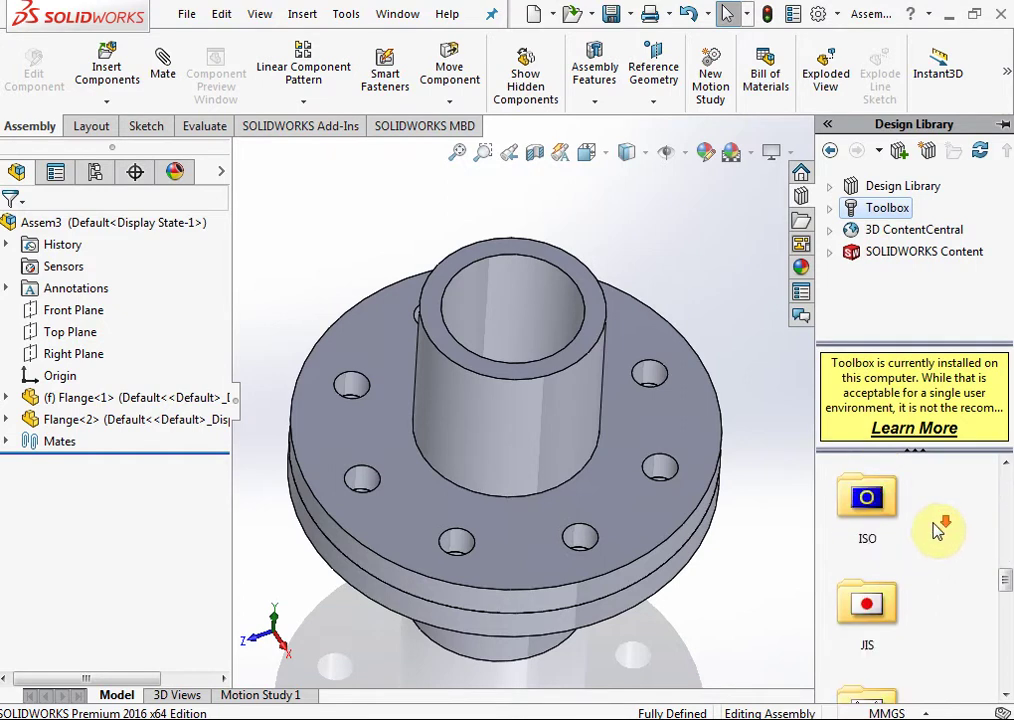
double_click(873, 530)
double_click(878, 598)
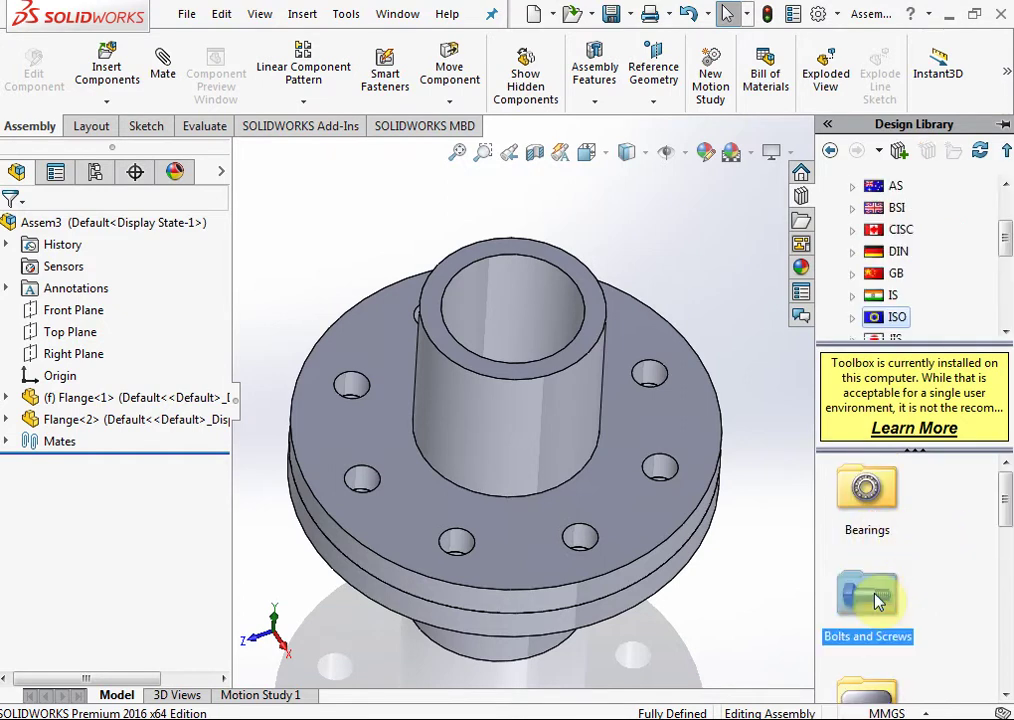
scroll(900, 520, down, 5)
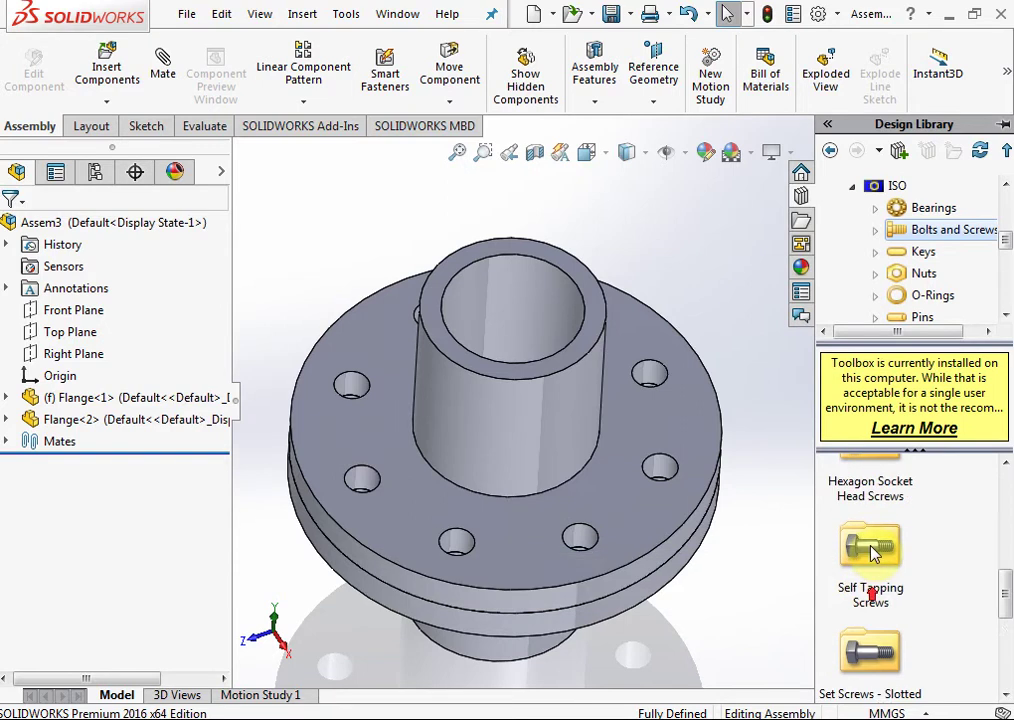
scroll(880, 560, down, 2)
scroll(915, 610, up, 3)
double_click(897, 575)
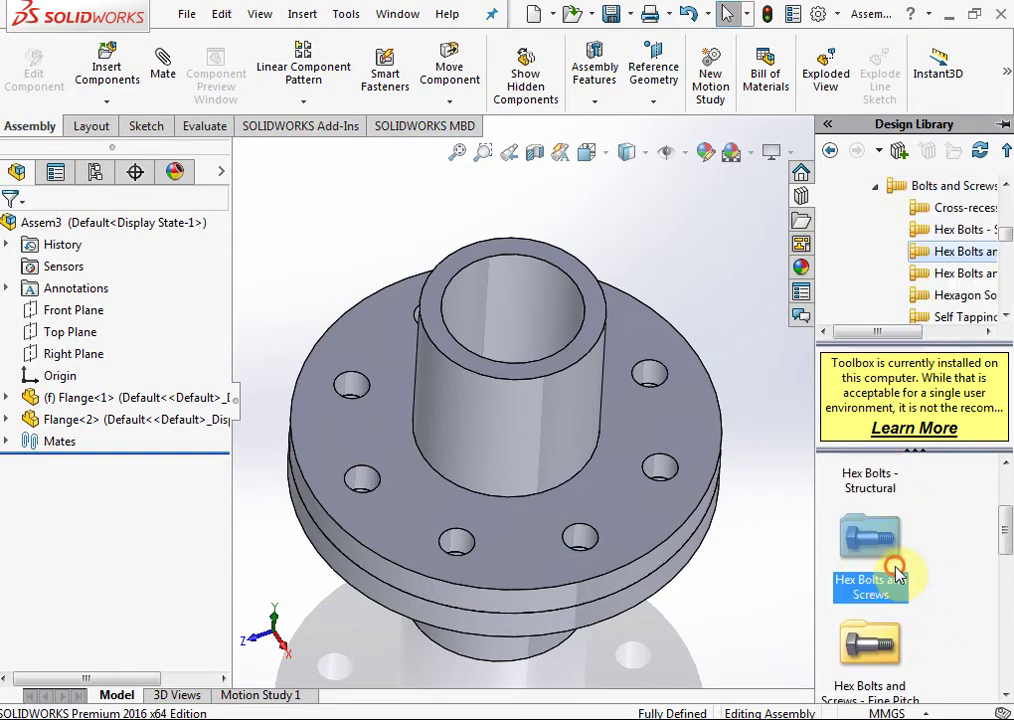
drag(870, 600, 785, 592)
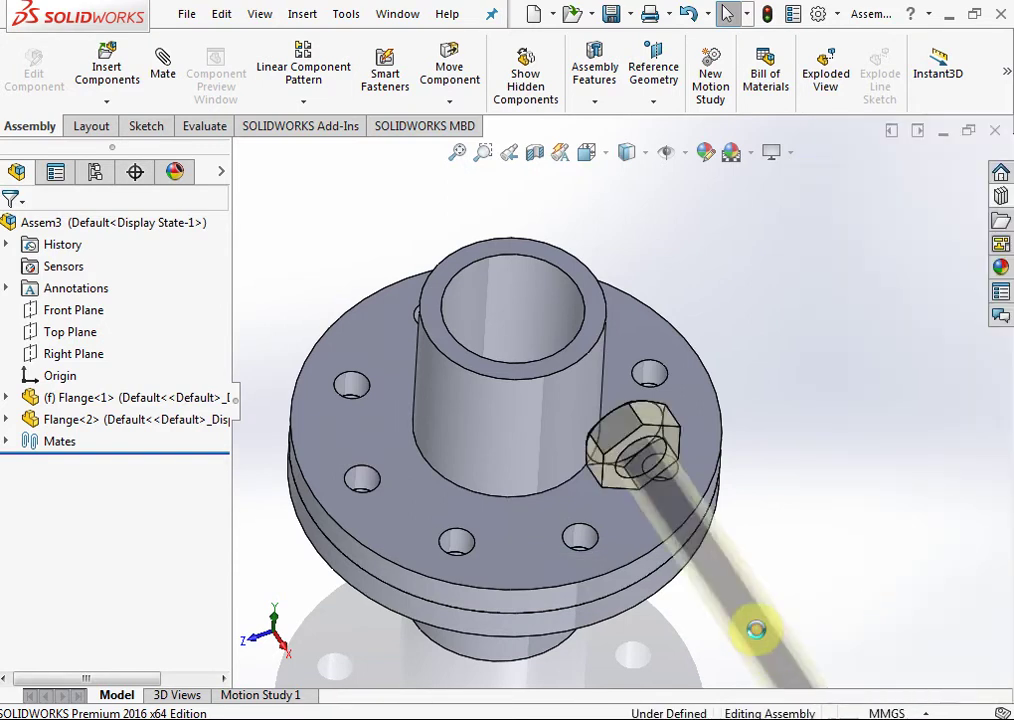
Step: Configure the hex bolt as M10 × 50, accept it, and stop inserting further copies
click(703, 305)
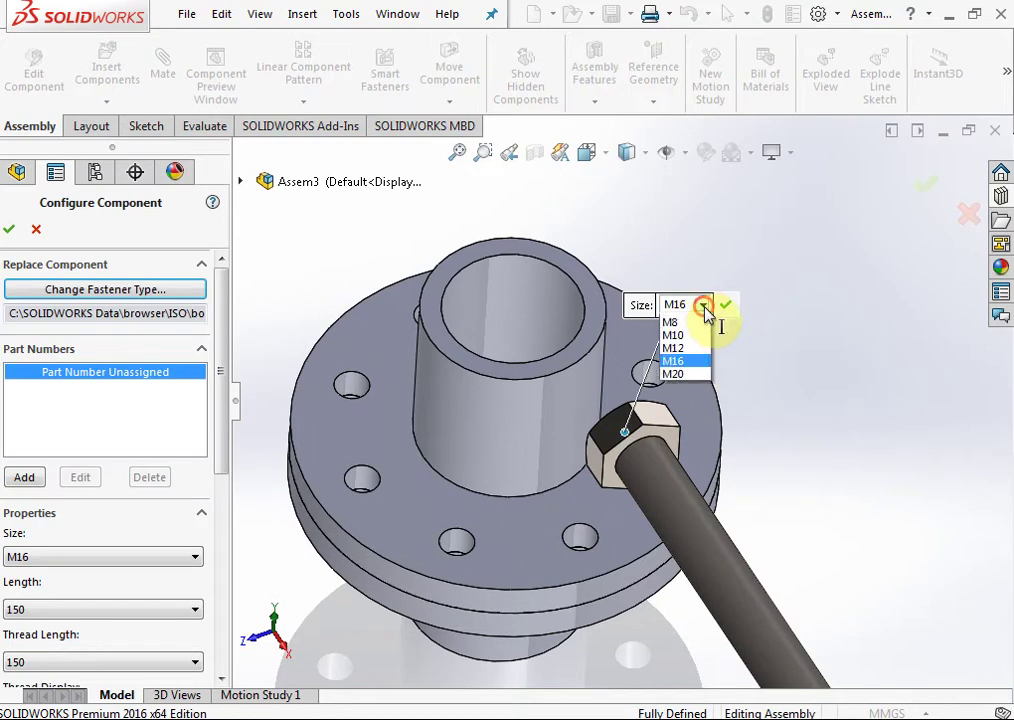
click(688, 386)
mouse_move(760, 389)
middle_down()
mouse_move(785, 435)
mouse_move(683, 510)
middle_up()
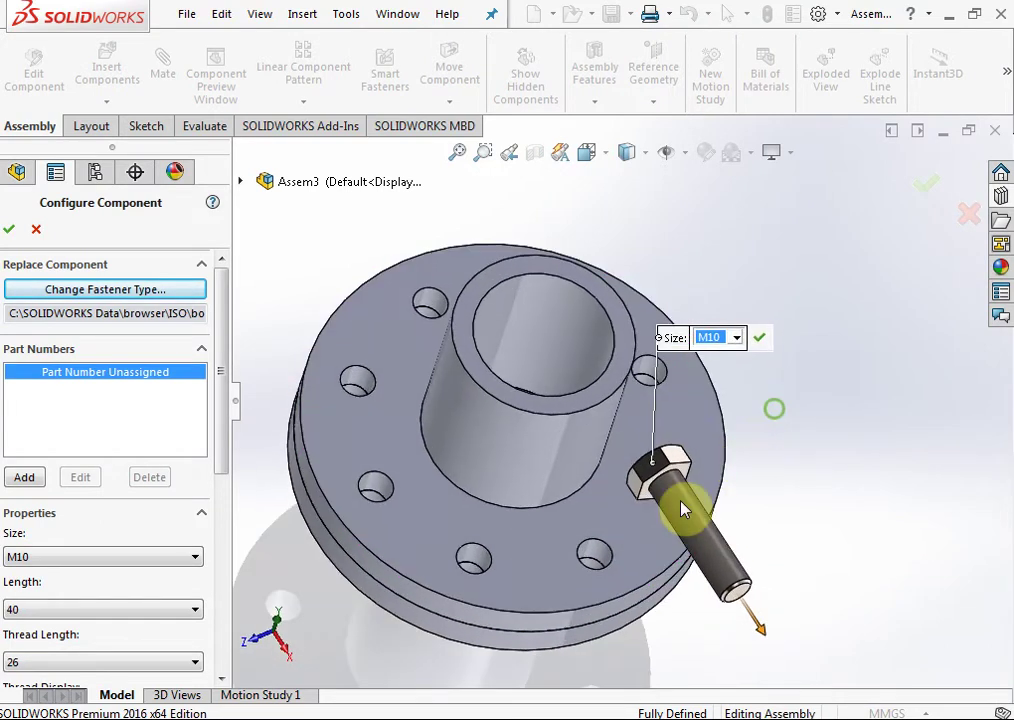
click(33, 612)
click(32, 660)
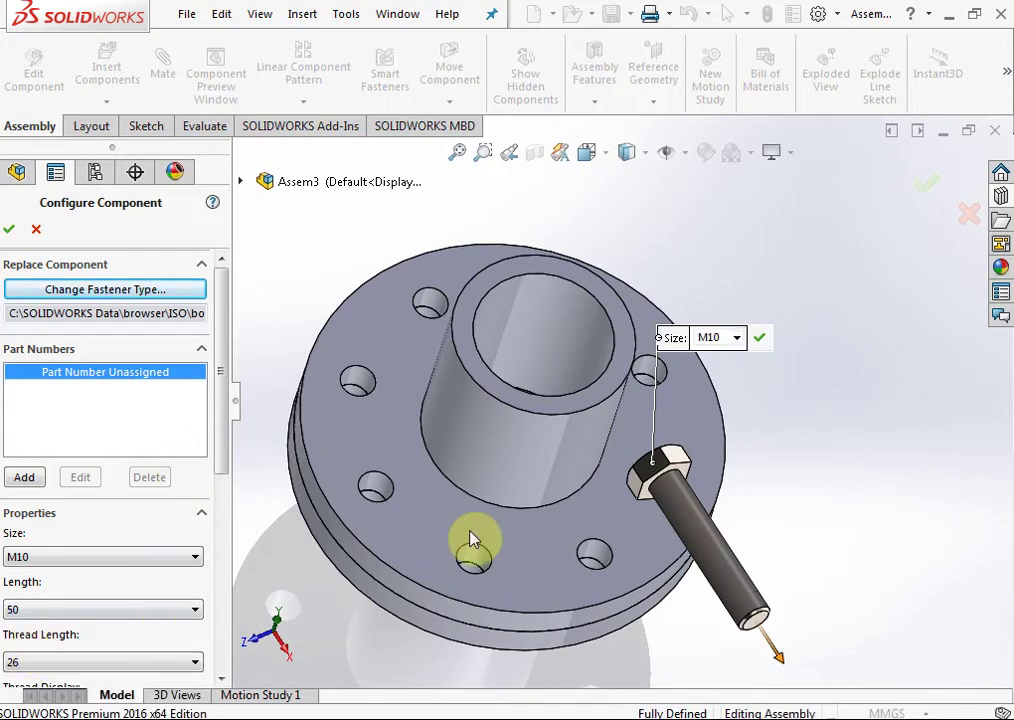
mouse_move(474, 540)
middle_down()
mouse_move(679, 521)
mouse_move(656, 469)
middle_up()
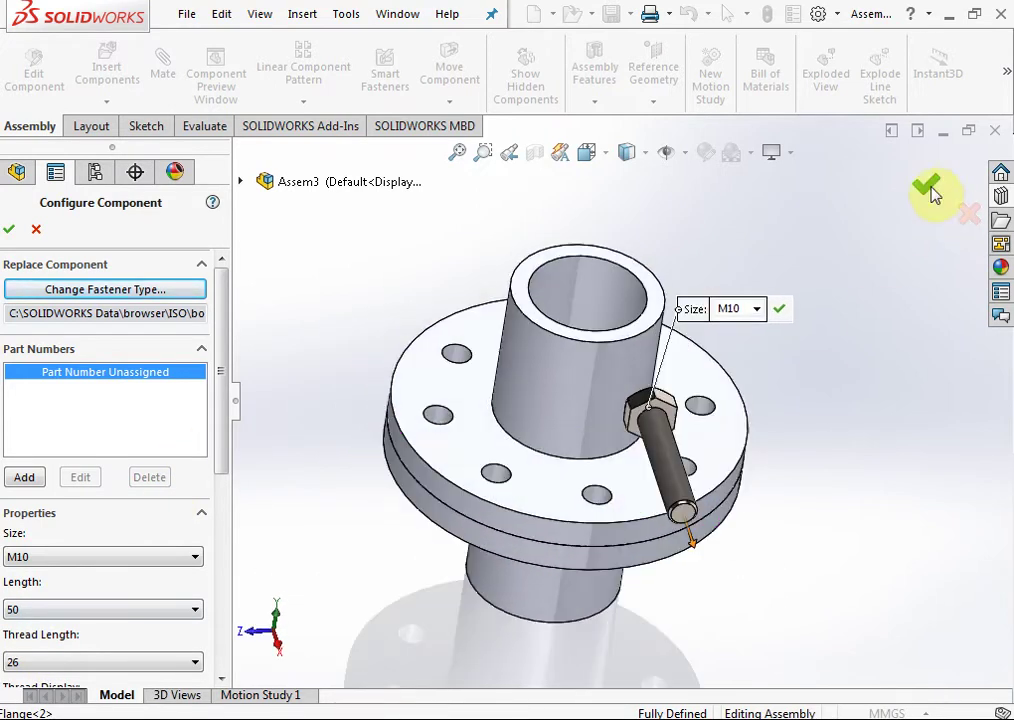
click(928, 187)
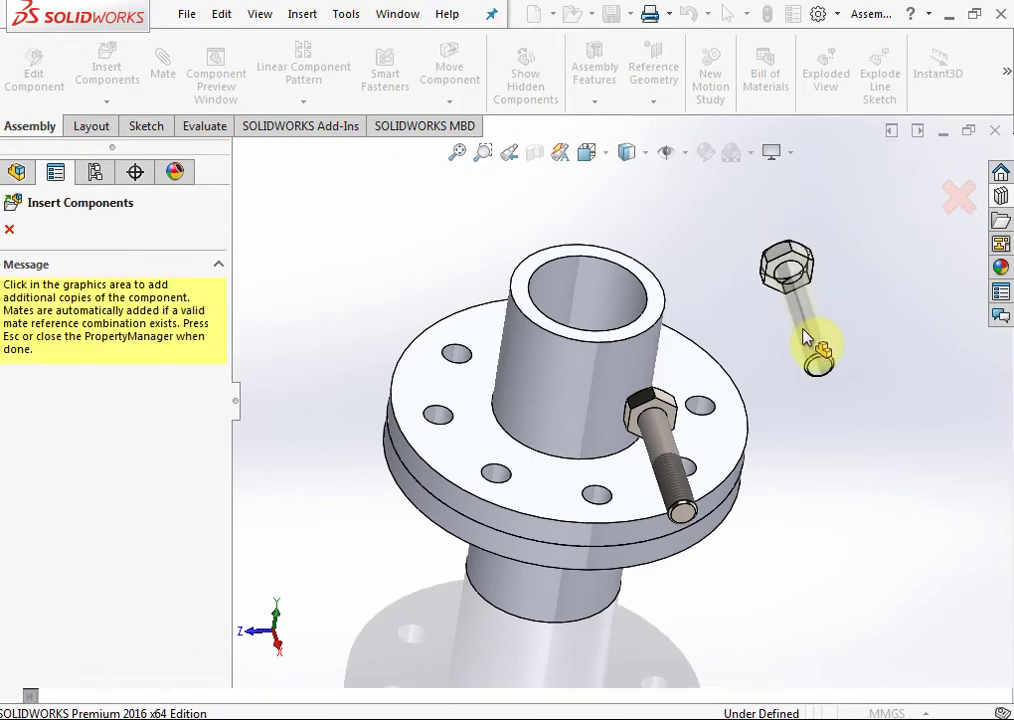
key(Escape)
scroll(679, 539, down, 2)
scroll(663, 509, down, 3)
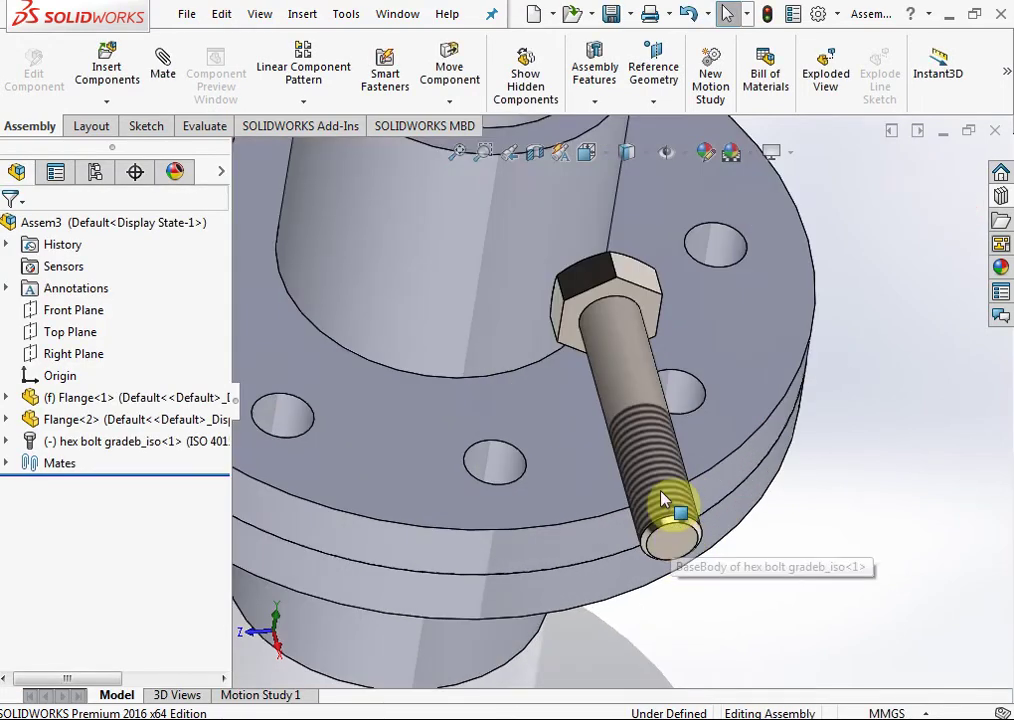
click(656, 407)
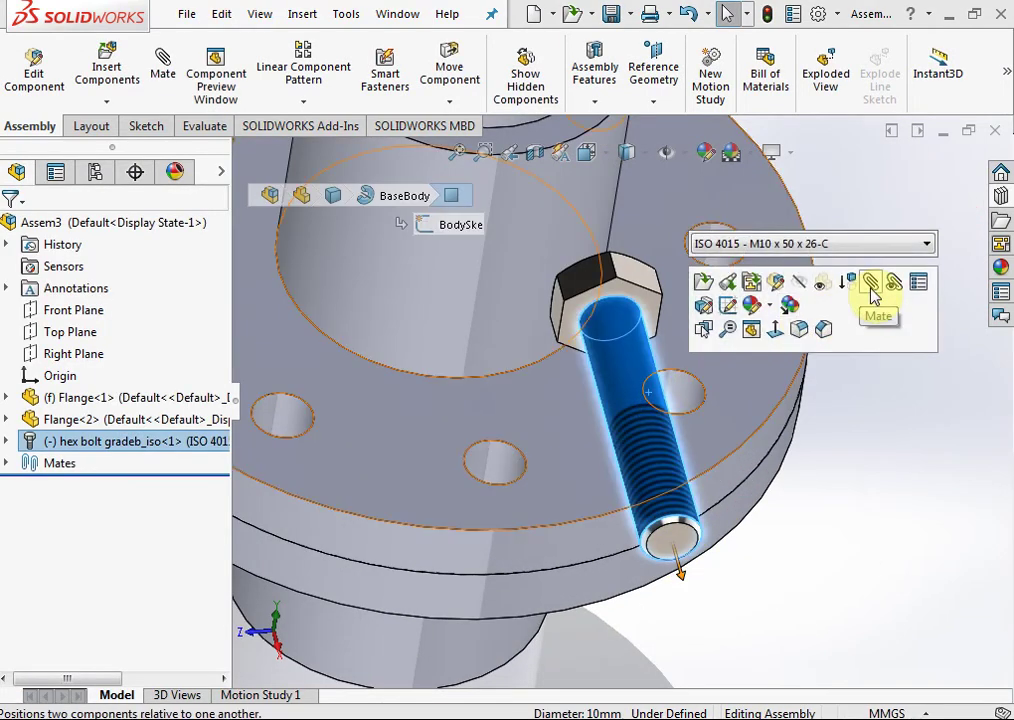
Step: Mate the bolt concentric with the flange hole, flipping its alignment into the hole
click(872, 288)
click(690, 405)
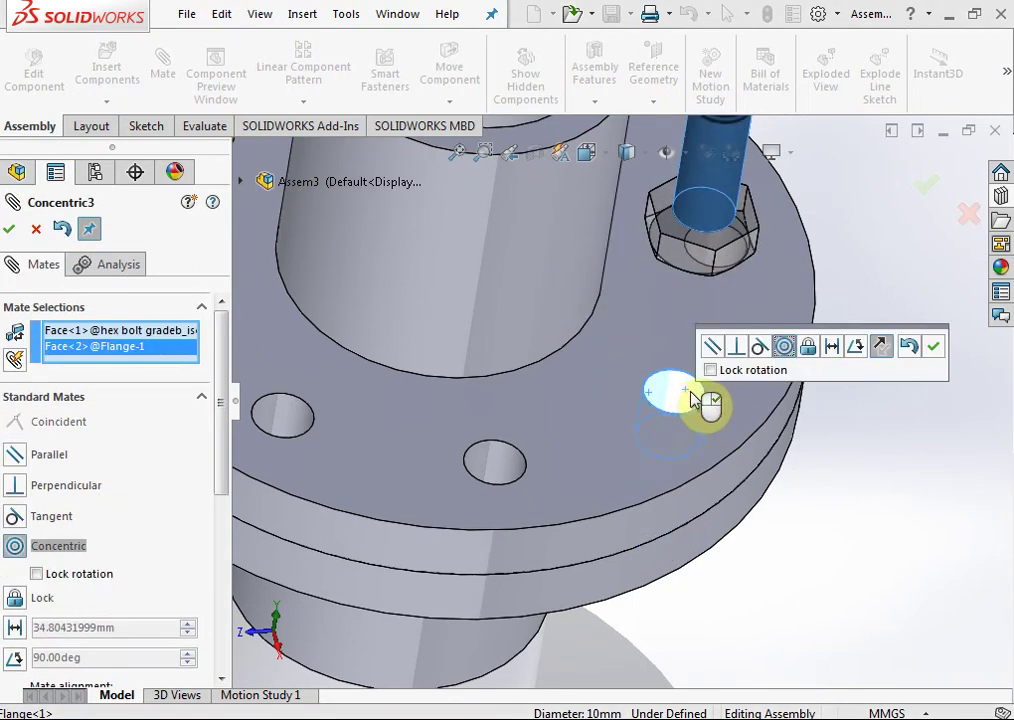
click(881, 358)
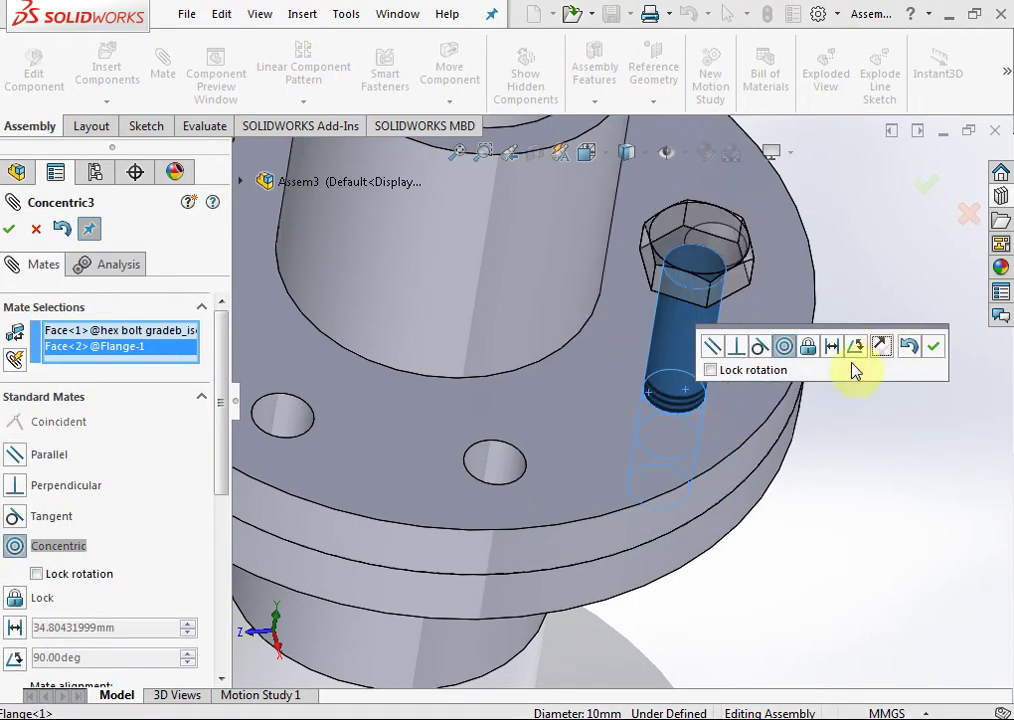
click(932, 346)
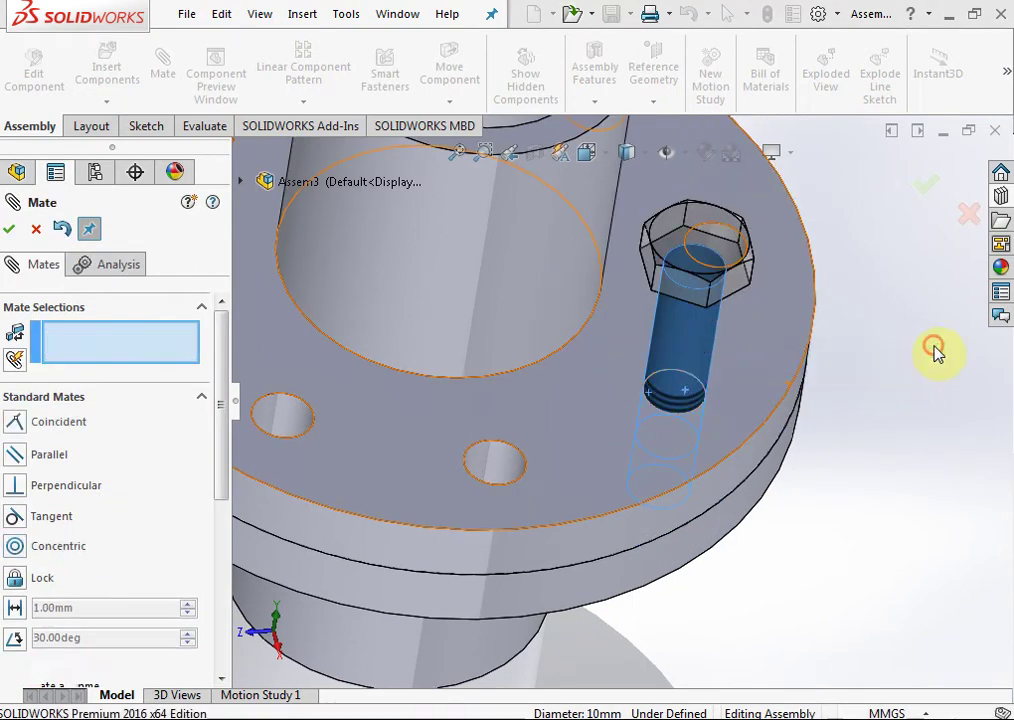
Step: Seat the bolt head coincident with the flange face, then inspect the seated bolt
click(729, 425)
mouse_move(729, 425)
middle_down()
mouse_move(764, 392)
mouse_move(770, 290)
middle_up()
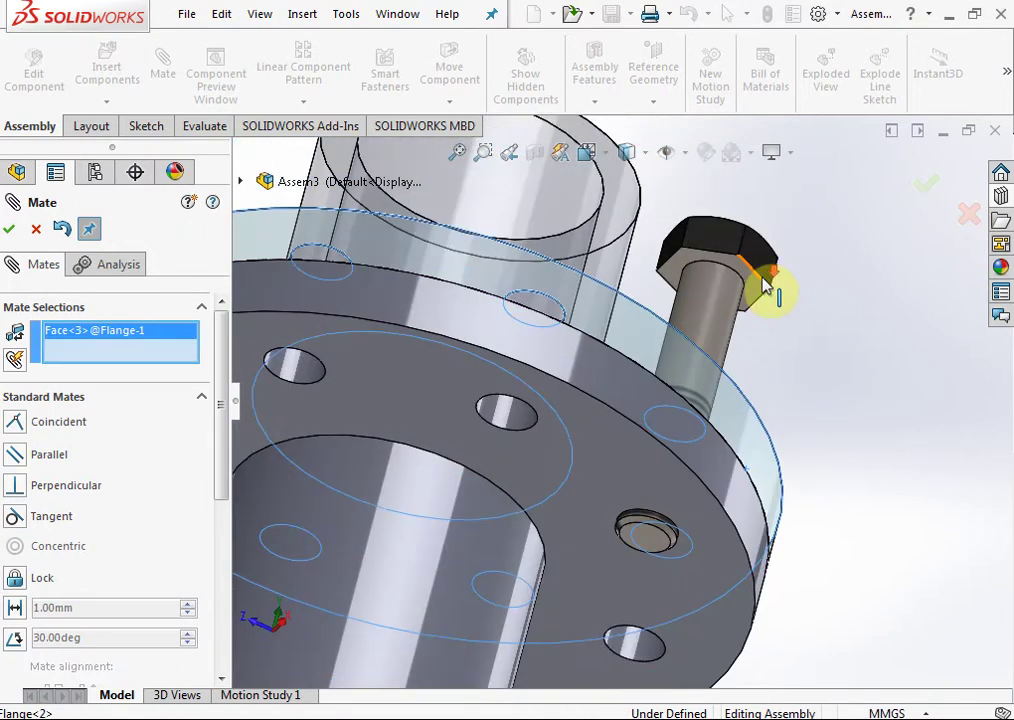
scroll(770, 290, down, 3)
click(729, 328)
key(Return)
scroll(656, 346, up, 3)
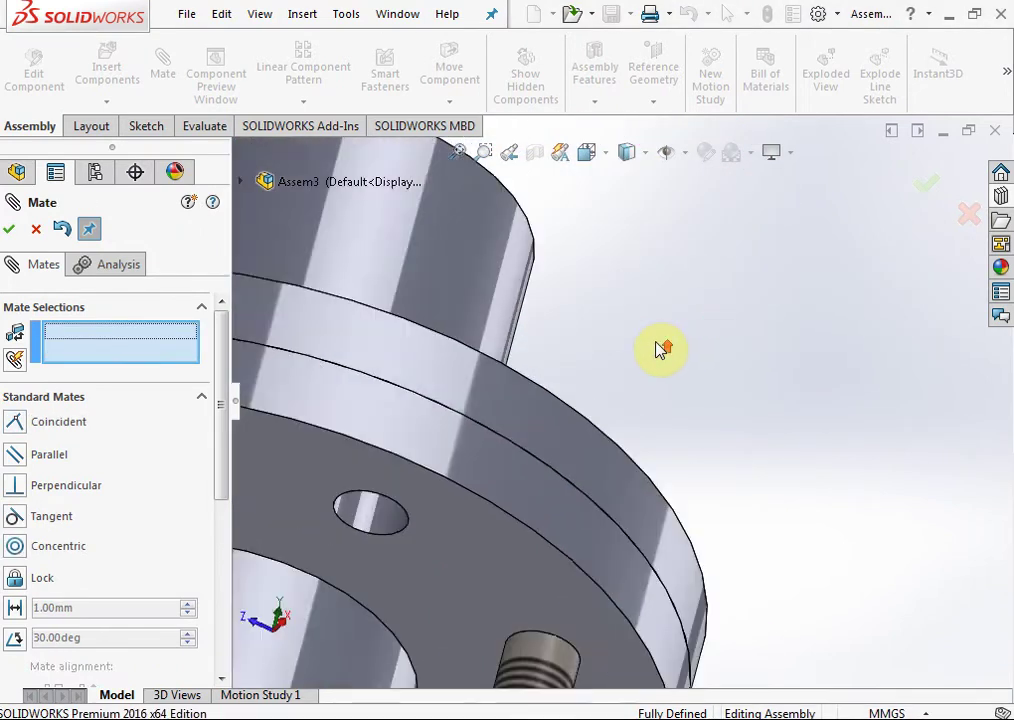
scroll(625, 344, up, 3)
mouse_move(625, 344)
middle_down()
mouse_move(636, 437)
mouse_move(546, 482)
mouse_move(444, 396)
mouse_move(674, 459)
middle_up()
key(Escape)
middle_drag(792, 475, 828, 457)
mouse_move(525, 535)
middle_down()
mouse_move(894, 392)
mouse_move(889, 441)
middle_up()
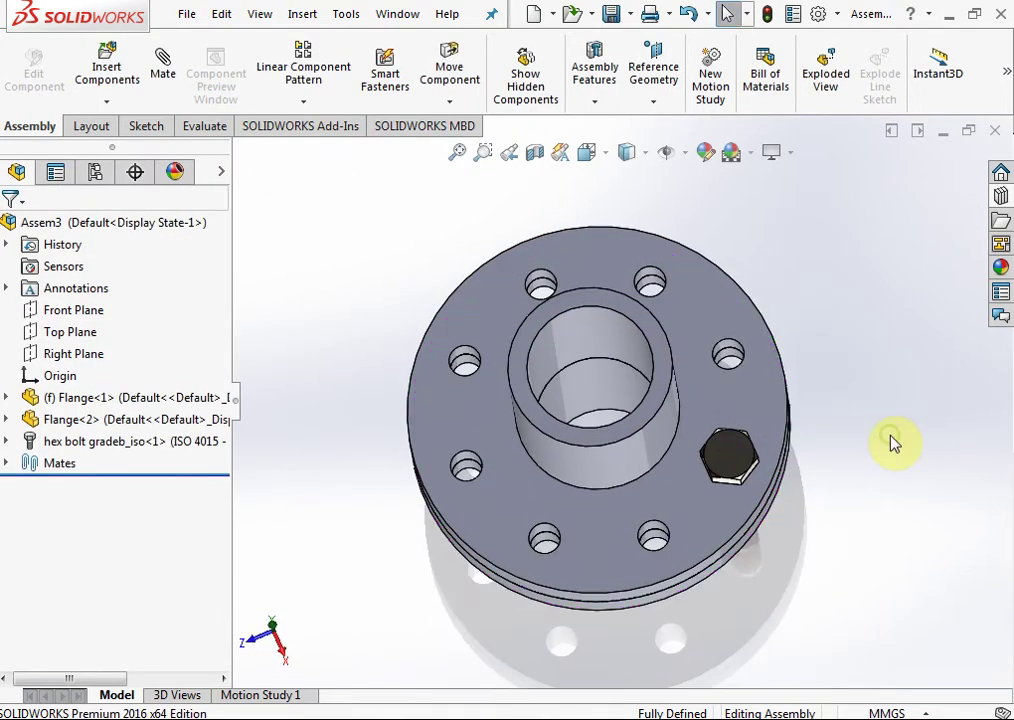
Step: Start a circular component pattern of the bolt around the flange's central axis
click(313, 105)
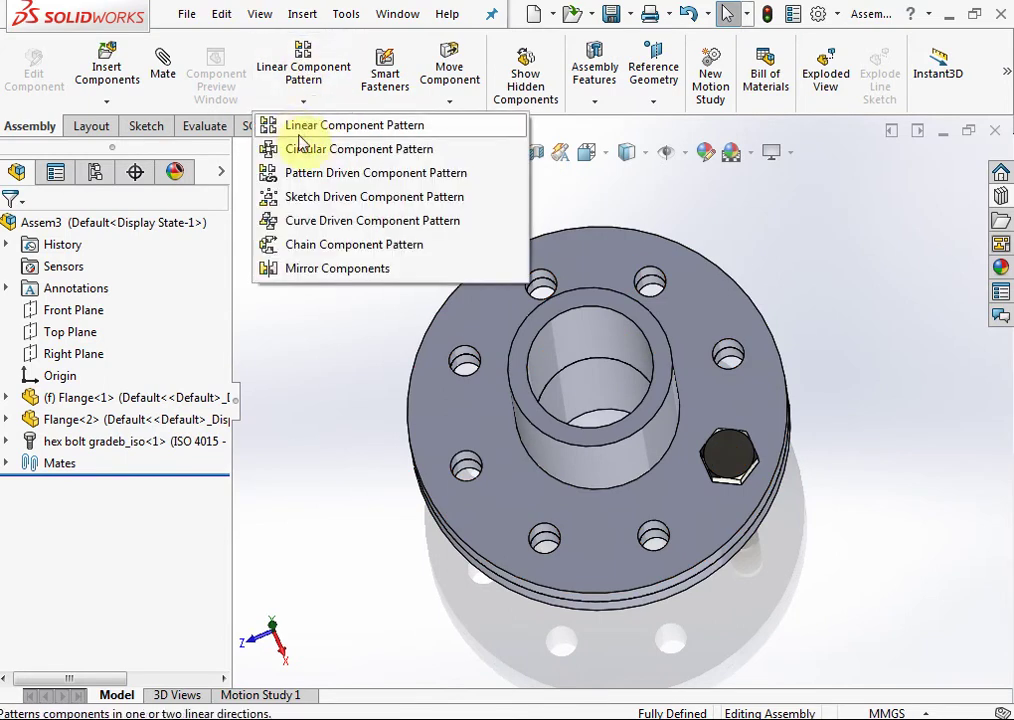
click(441, 153)
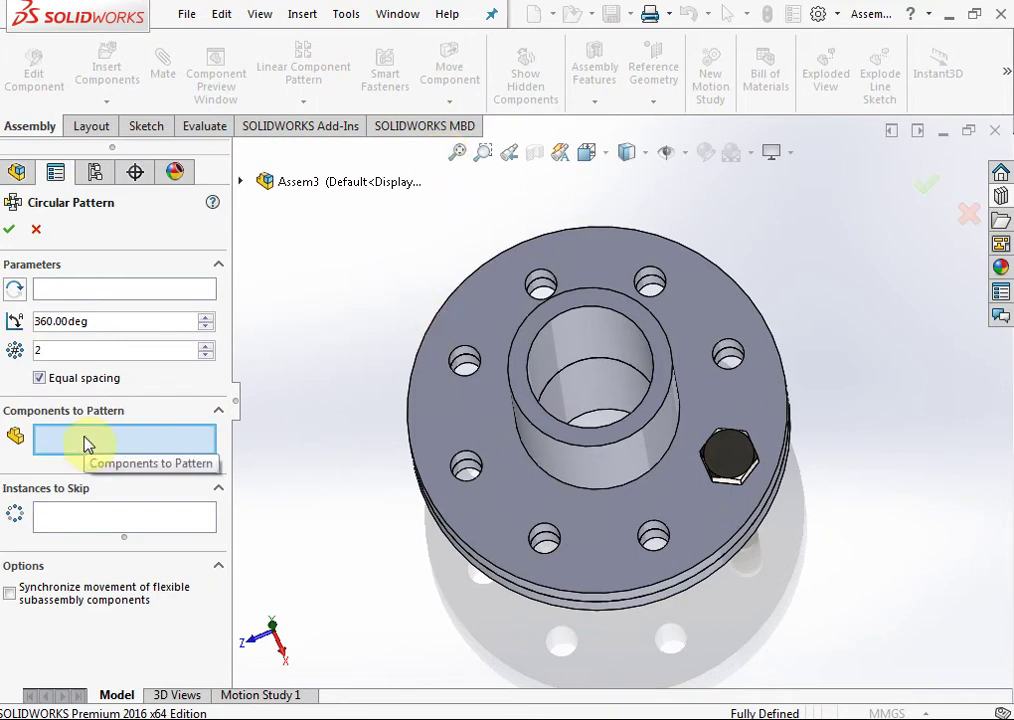
click(735, 455)
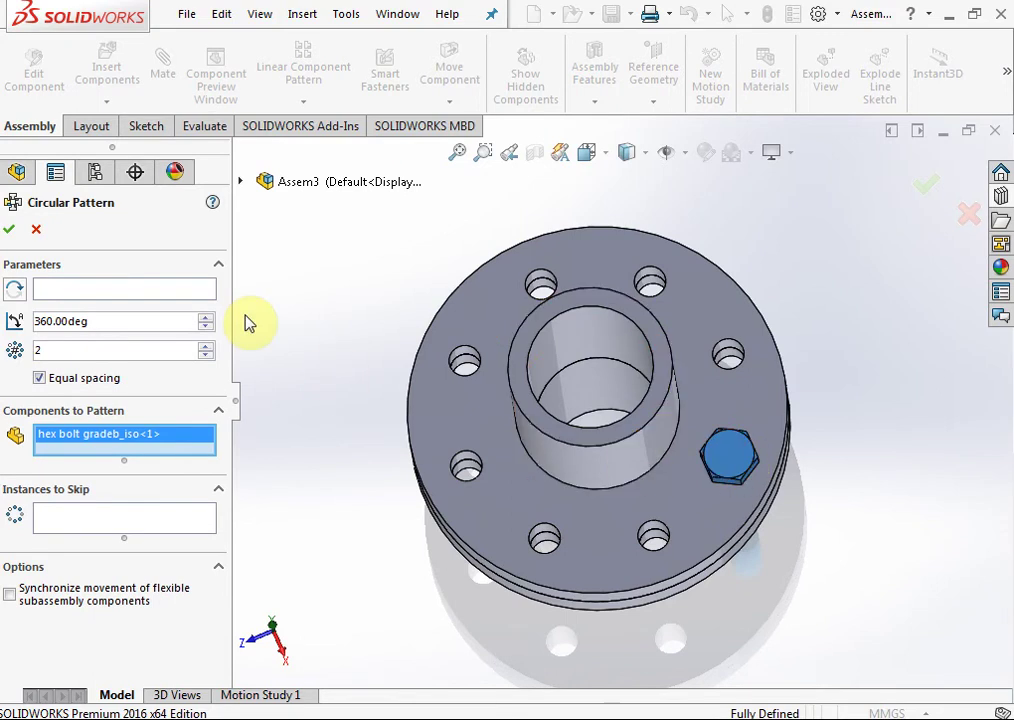
click(139, 295)
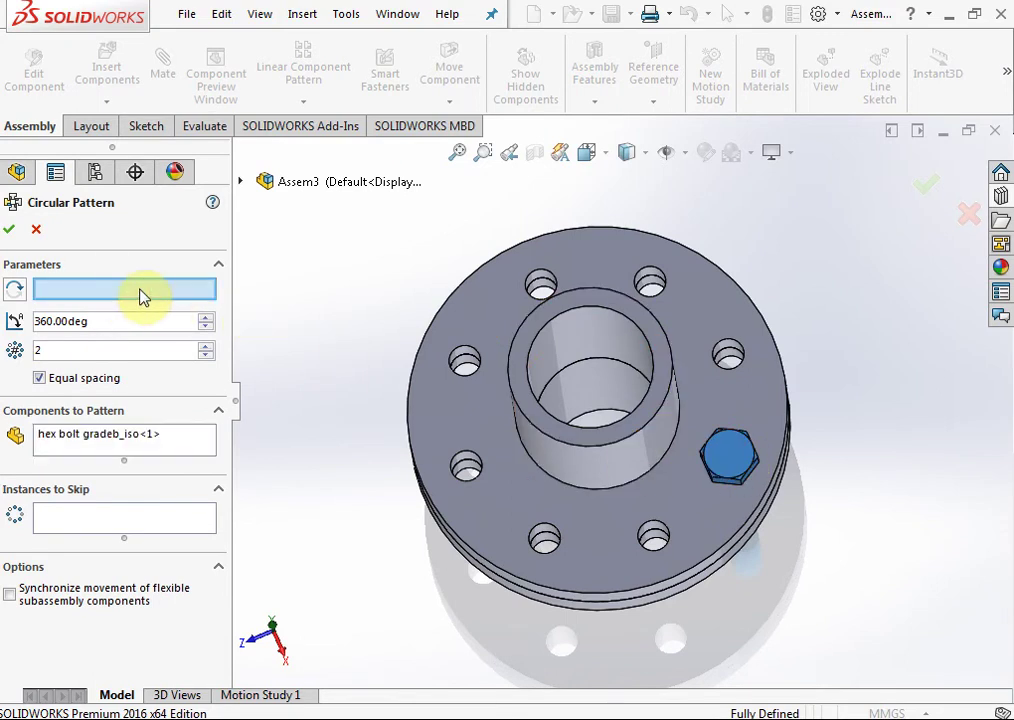
middle_drag(860, 487, 868, 447)
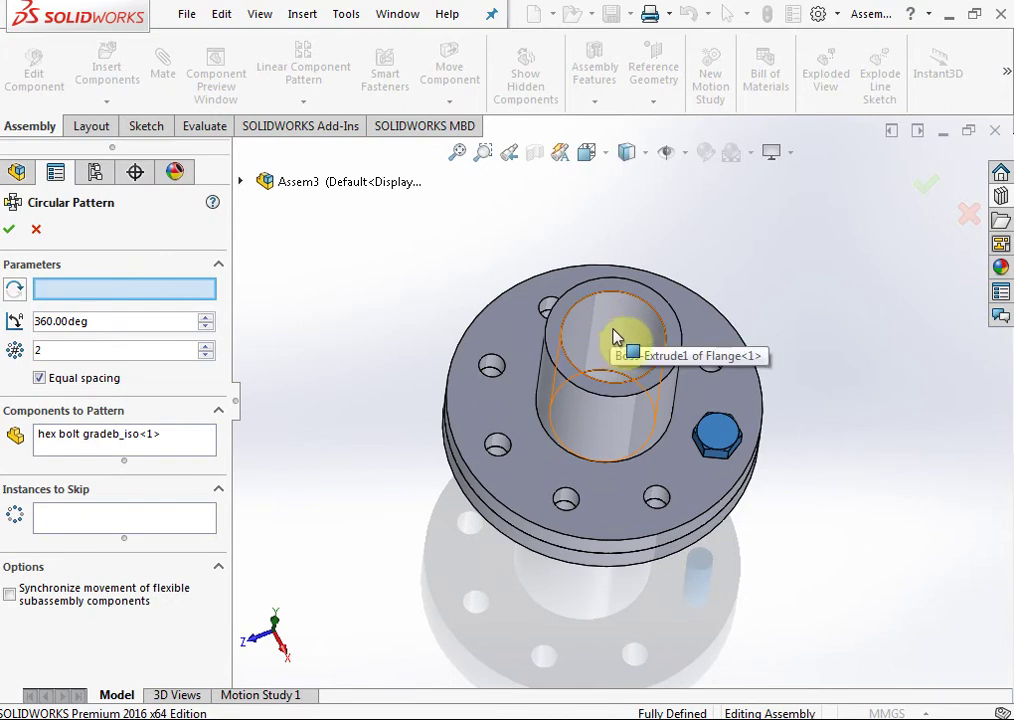
click(693, 158)
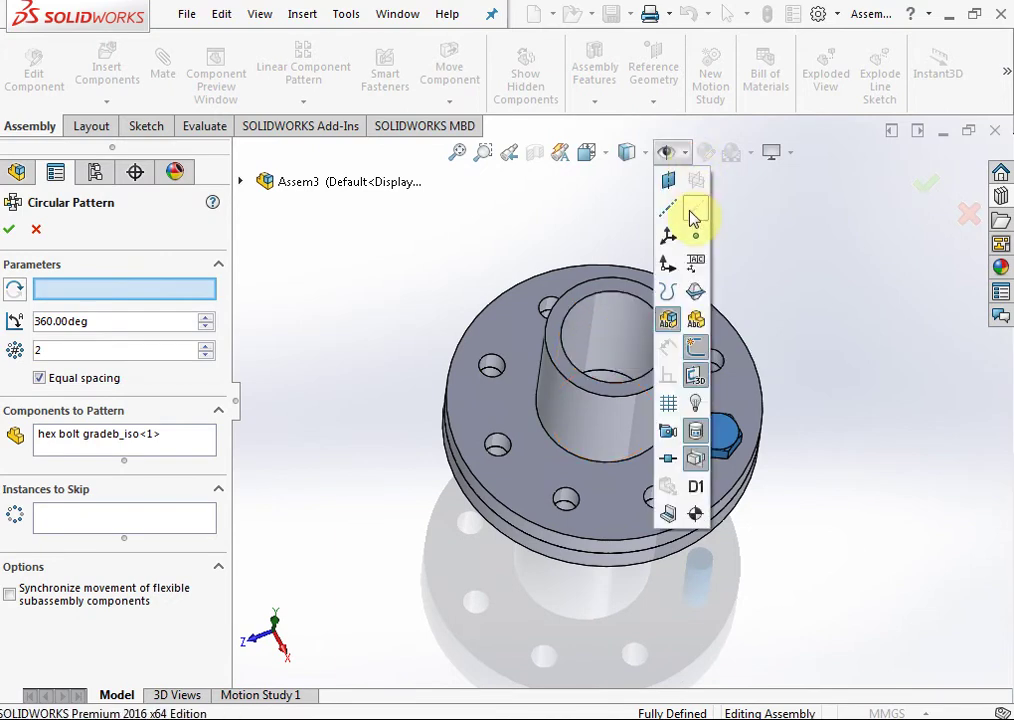
click(617, 367)
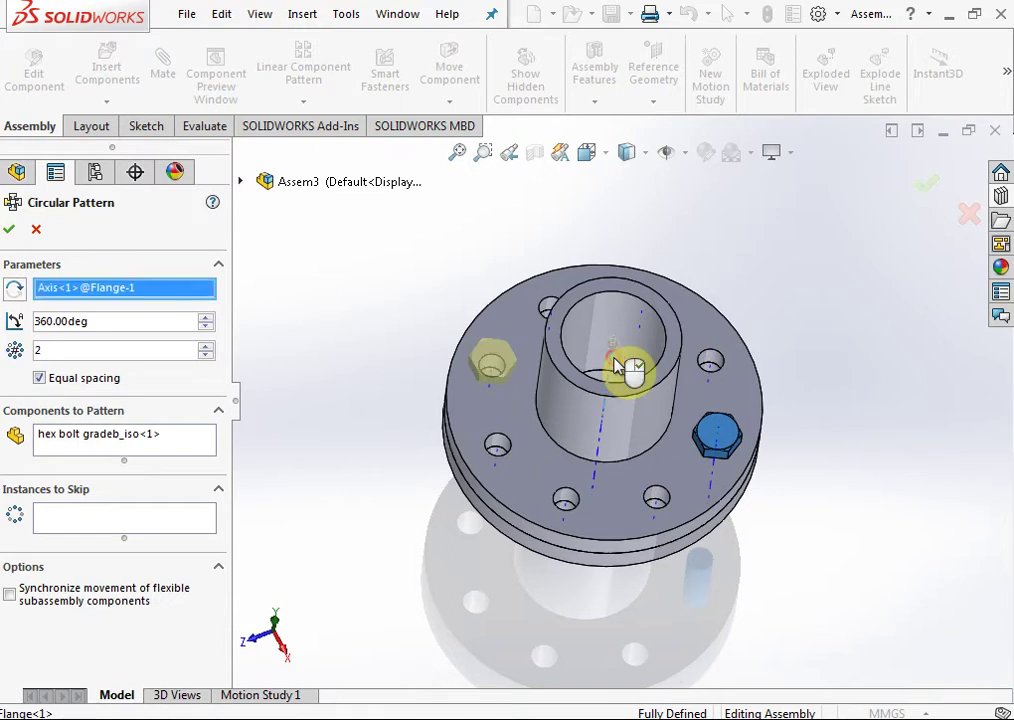
Step: Set the bolt pattern to 8 copies, confirm it, and review the patterned assembly
click(207, 345)
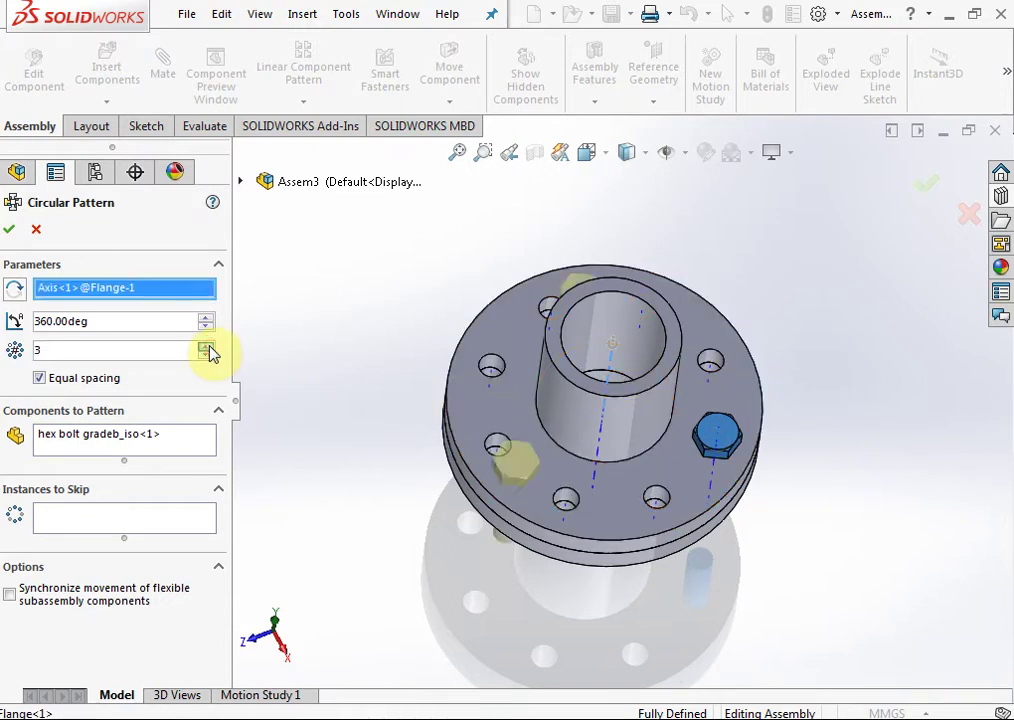
click(207, 345)
click(207, 345)
click(207, 345)
click(207, 345)
click(208, 345)
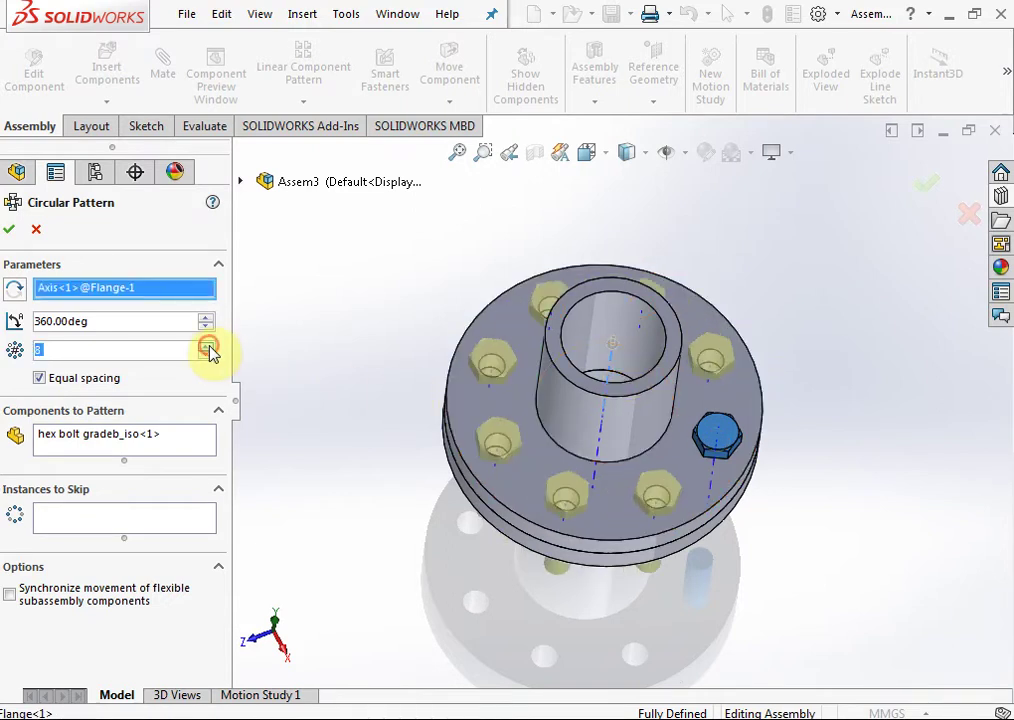
click(9, 231)
mouse_move(837, 462)
middle_down()
mouse_move(842, 330)
mouse_move(826, 368)
middle_up()
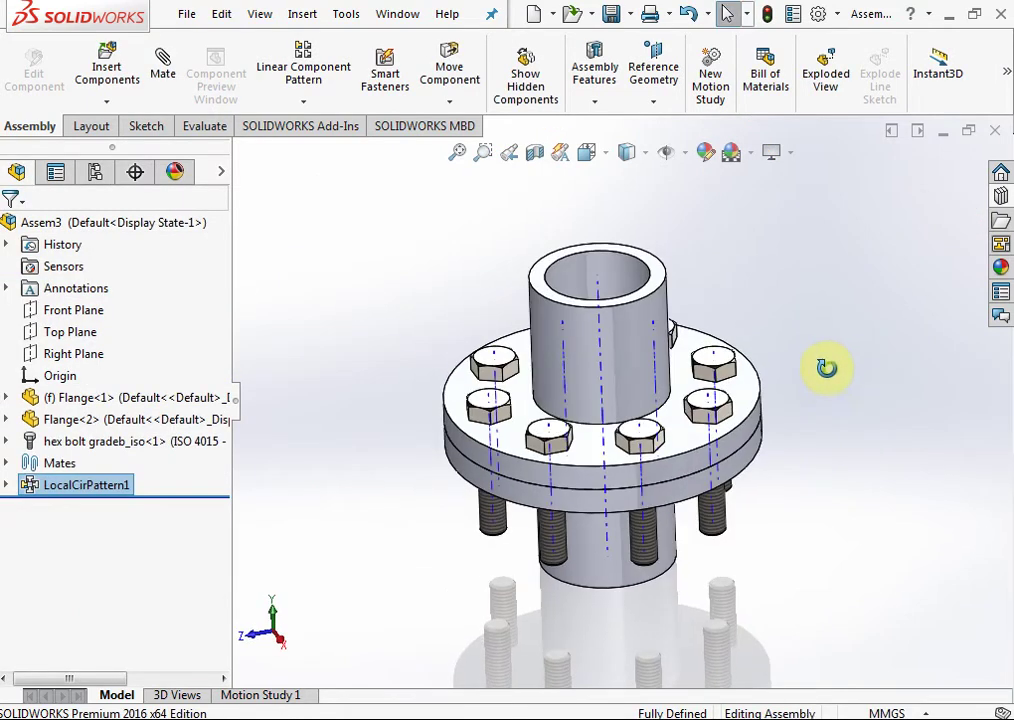
click(681, 156)
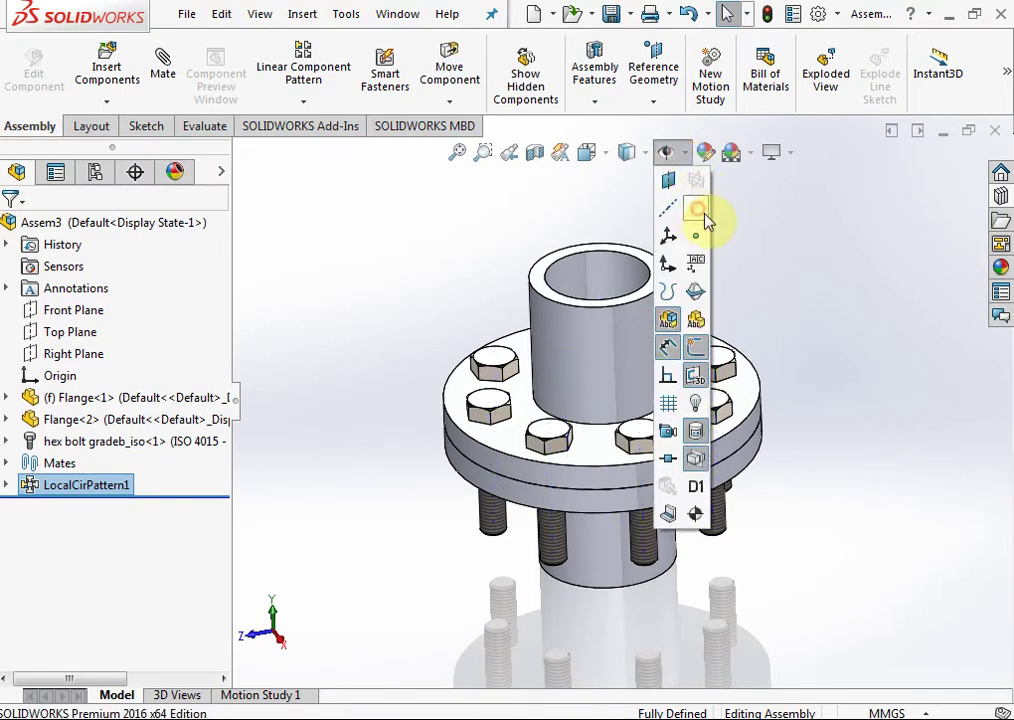
mouse_move(821, 430)
middle_down()
mouse_move(837, 324)
mouse_move(652, 351)
mouse_move(634, 414)
mouse_move(740, 496)
mouse_move(836, 495)
middle_up()
scroll(618, 430, up, 3)
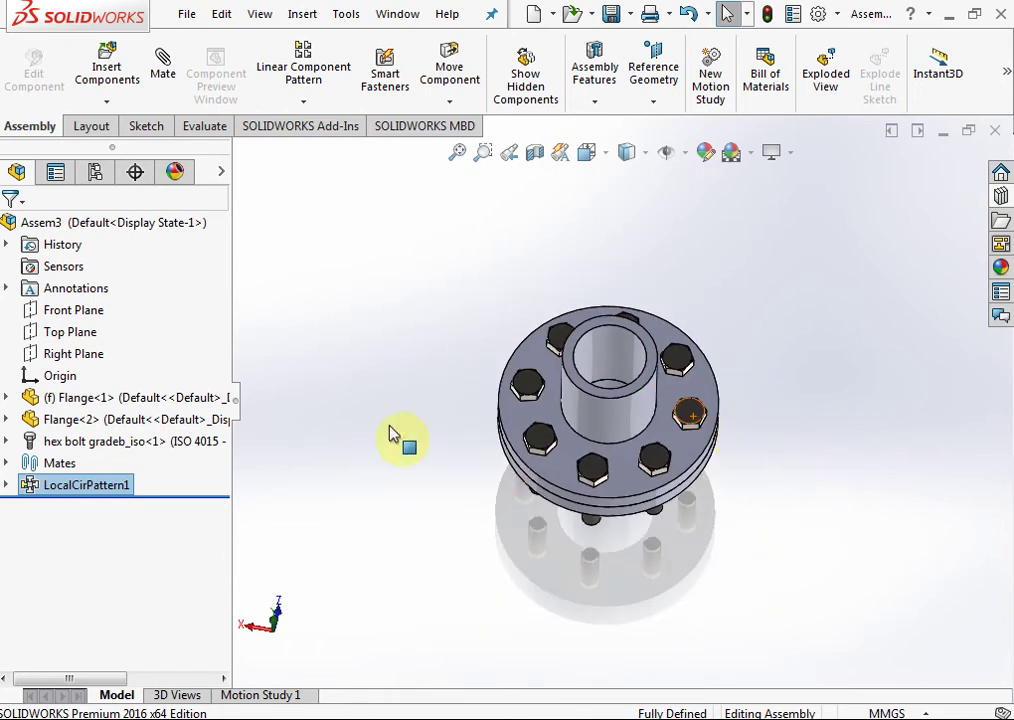
Step: Create a new assembly and place the Base Plate in it
click(535, 15)
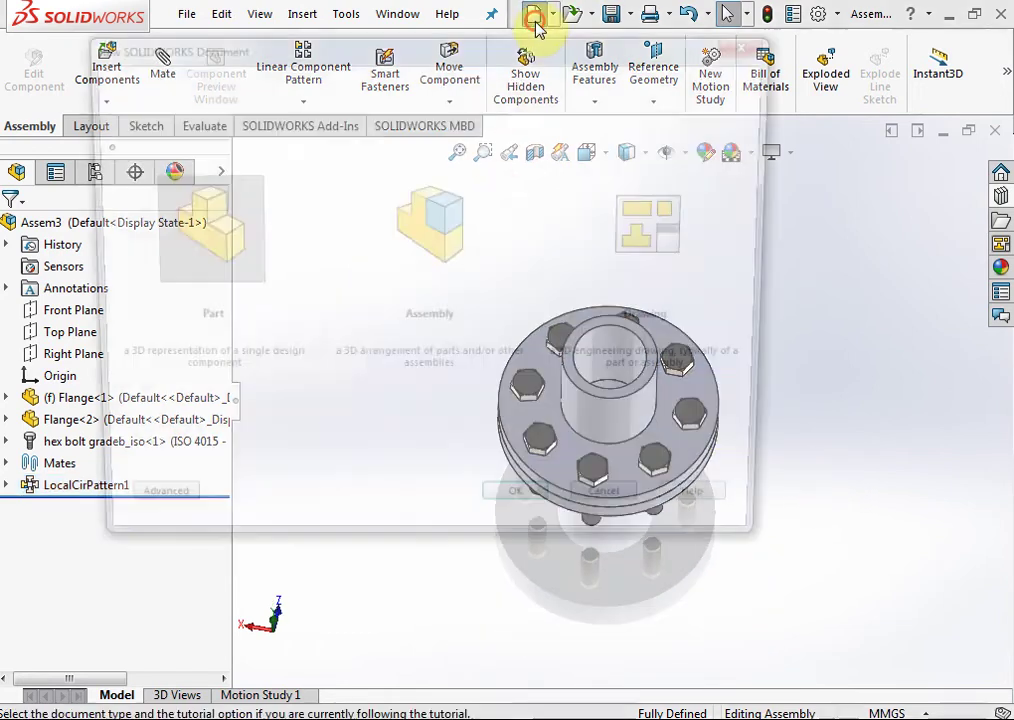
double_click(432, 248)
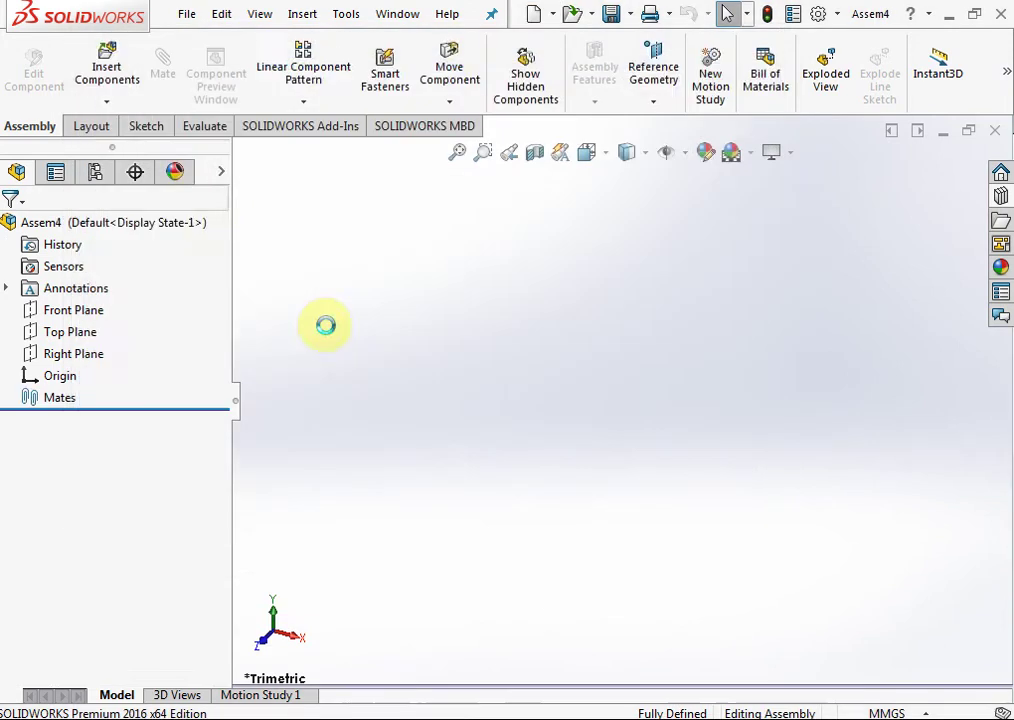
click(45, 472)
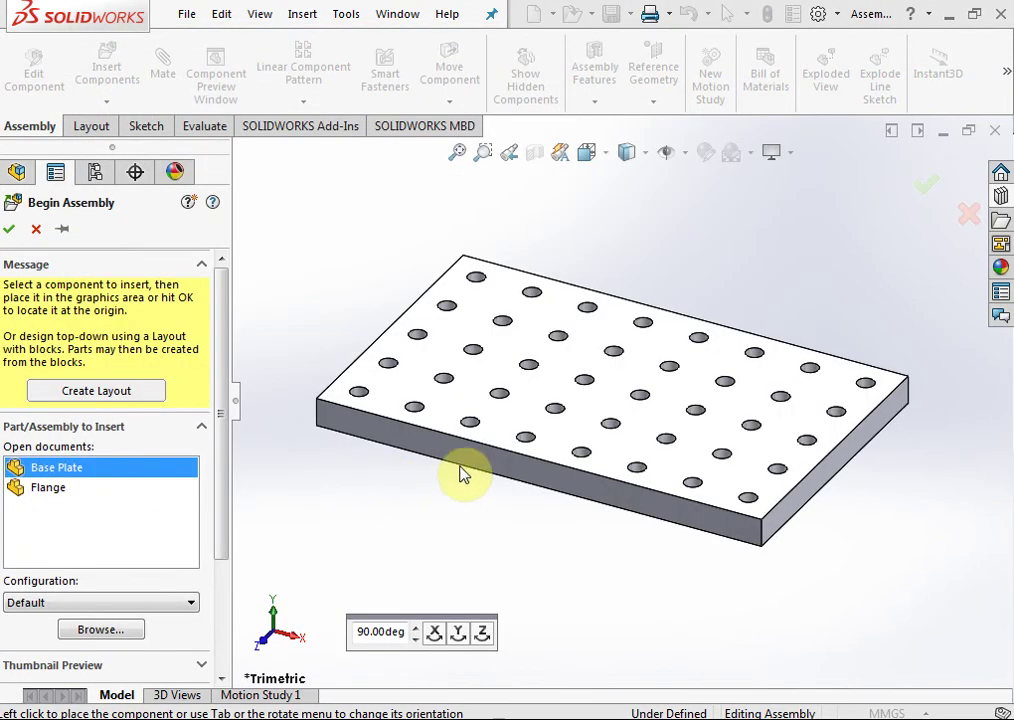
click(580, 502)
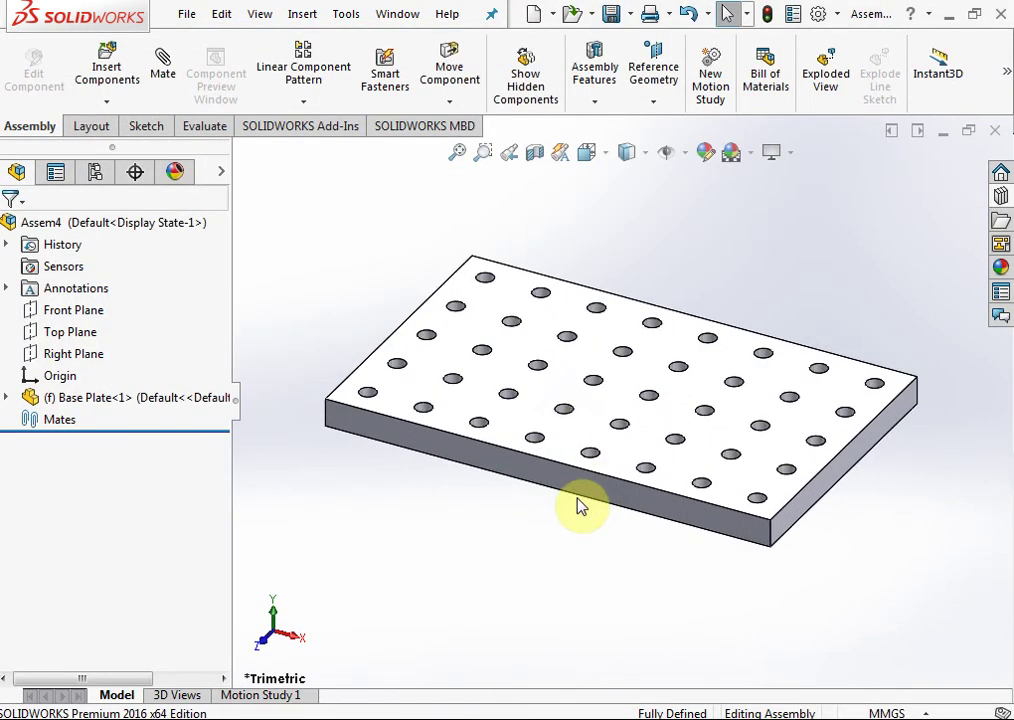
Step: Look over the Base Plate's holes, then open the Design Library of fasteners
scroll(610, 495, down, 4)
scroll(660, 440, down, 2)
click(671, 411)
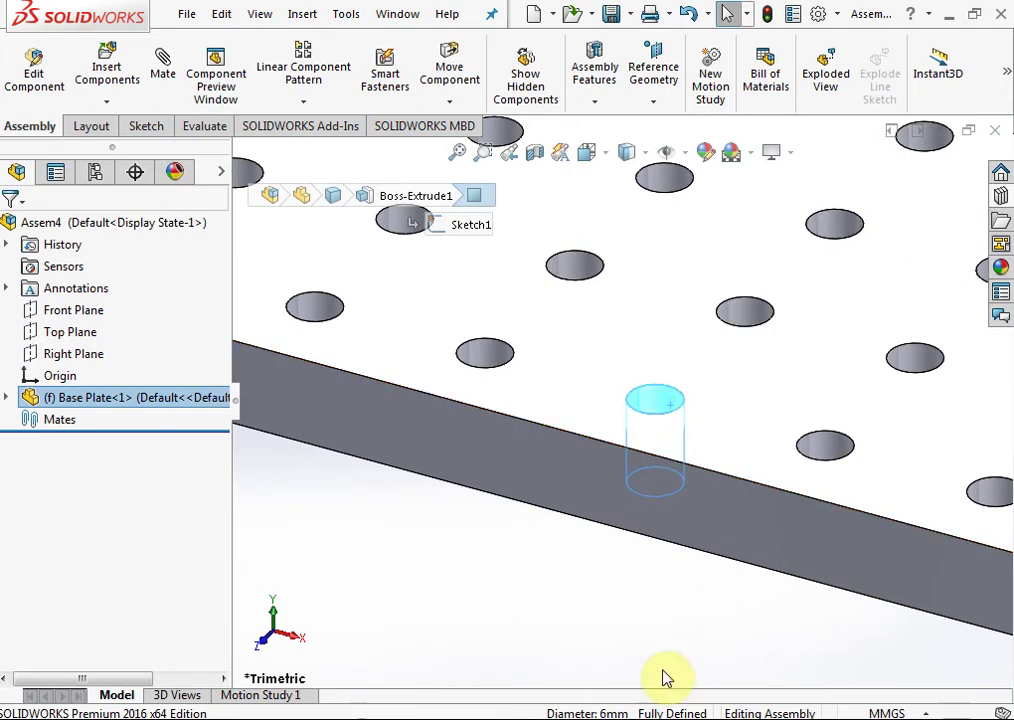
scroll(765, 464, up, 2)
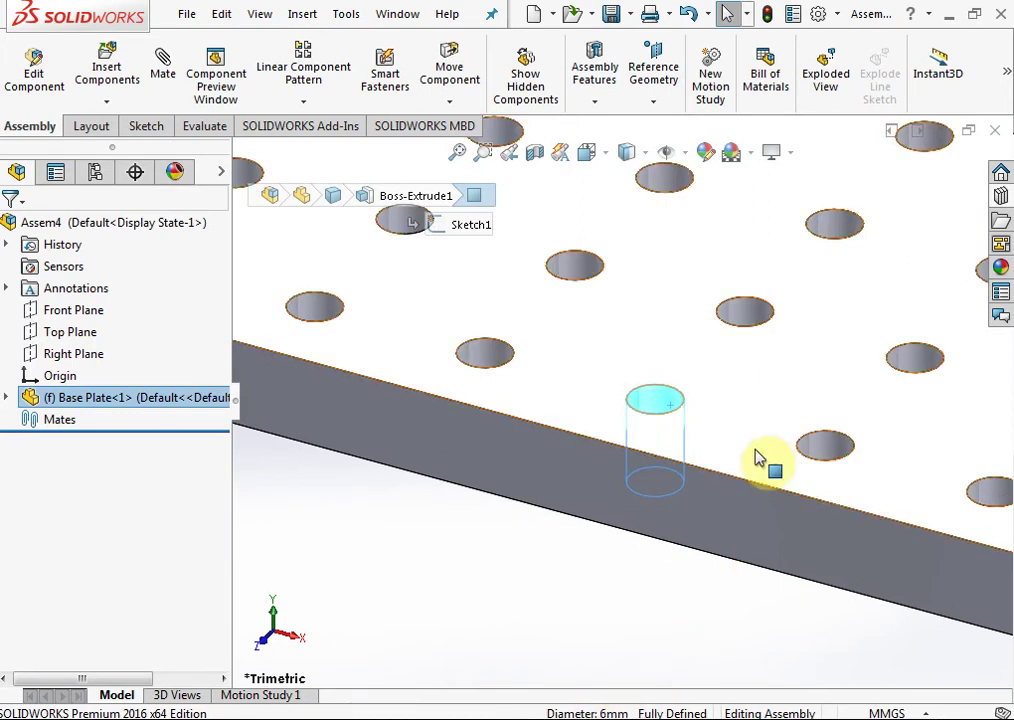
scroll(767, 414, up, 2)
scroll(690, 294, up, 2)
mouse_move(690, 294)
middle_down()
mouse_move(672, 242)
mouse_move(654, 265)
middle_up()
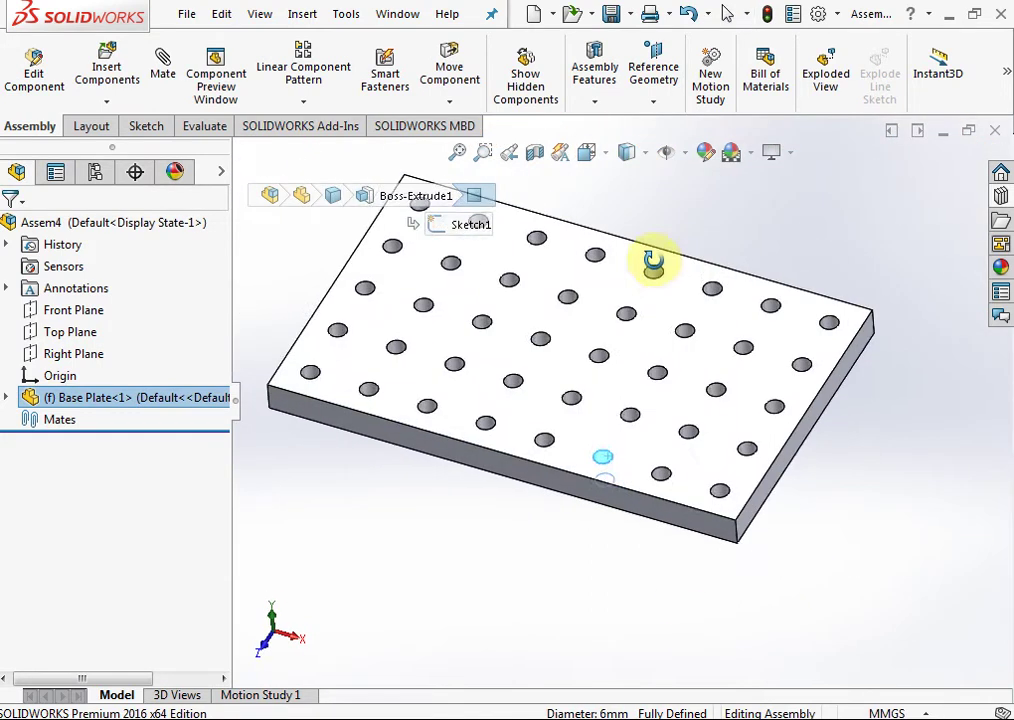
click(713, 240)
click(1003, 199)
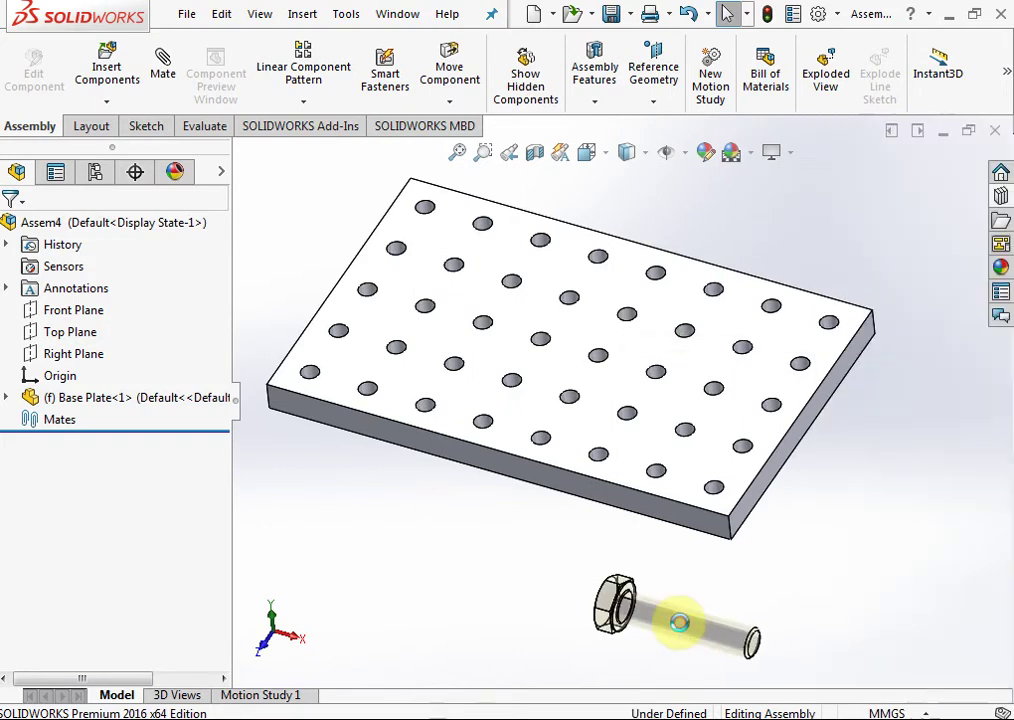
Step: Drag a hex bolt into the assembly and size it M6, 30 long
drag(884, 502, 679, 628)
click(684, 504)
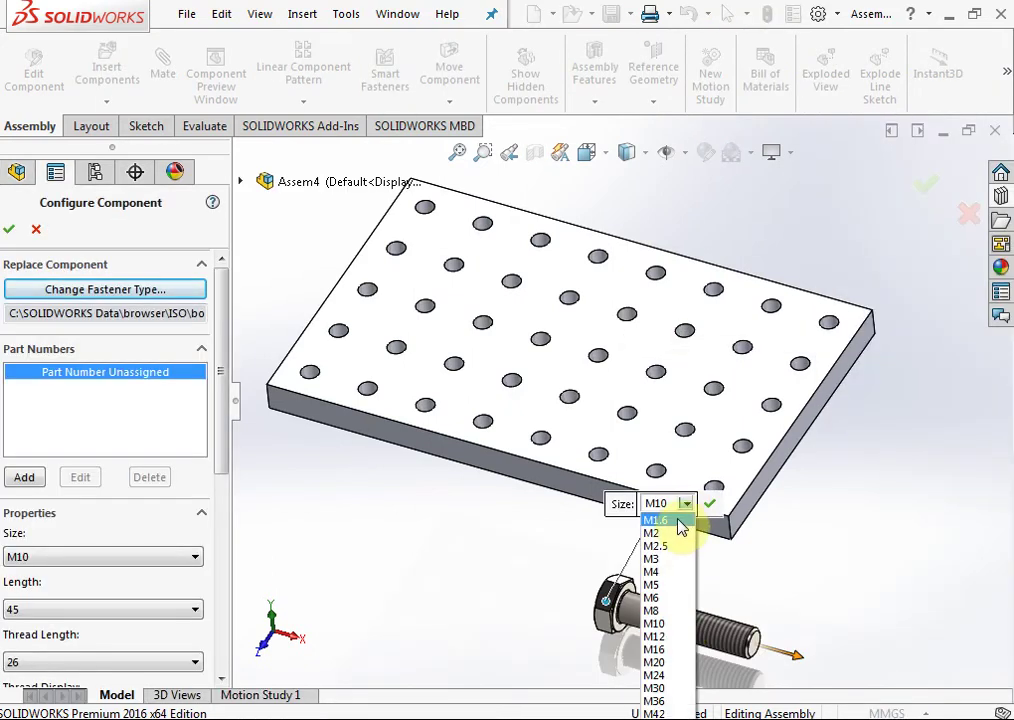
click(666, 598)
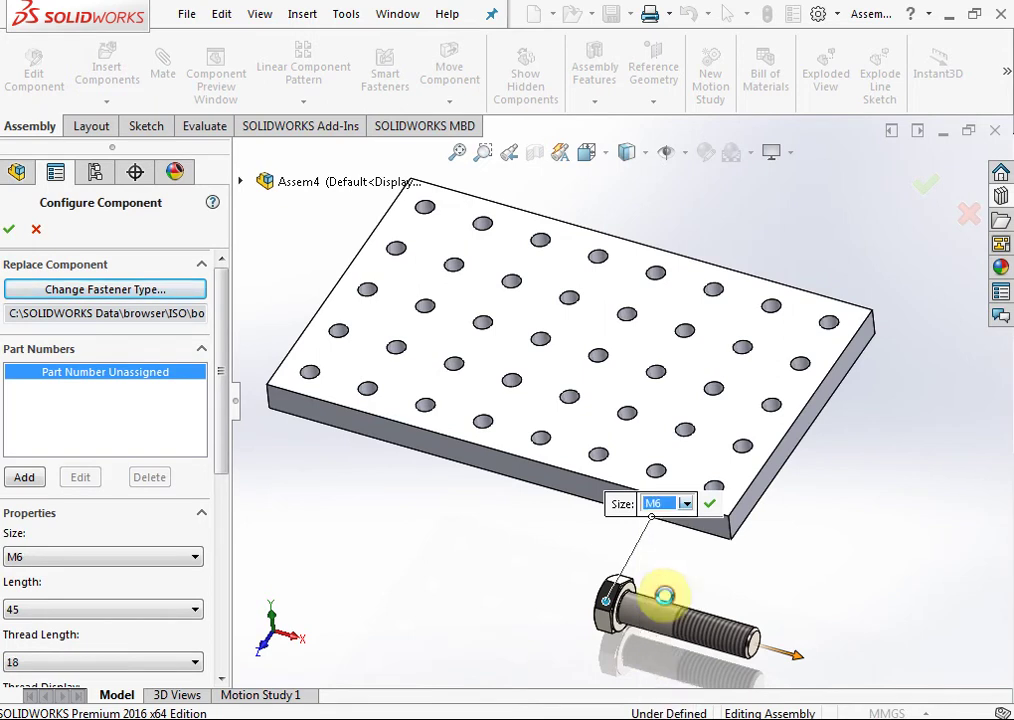
scroll(205, 450, down, 3)
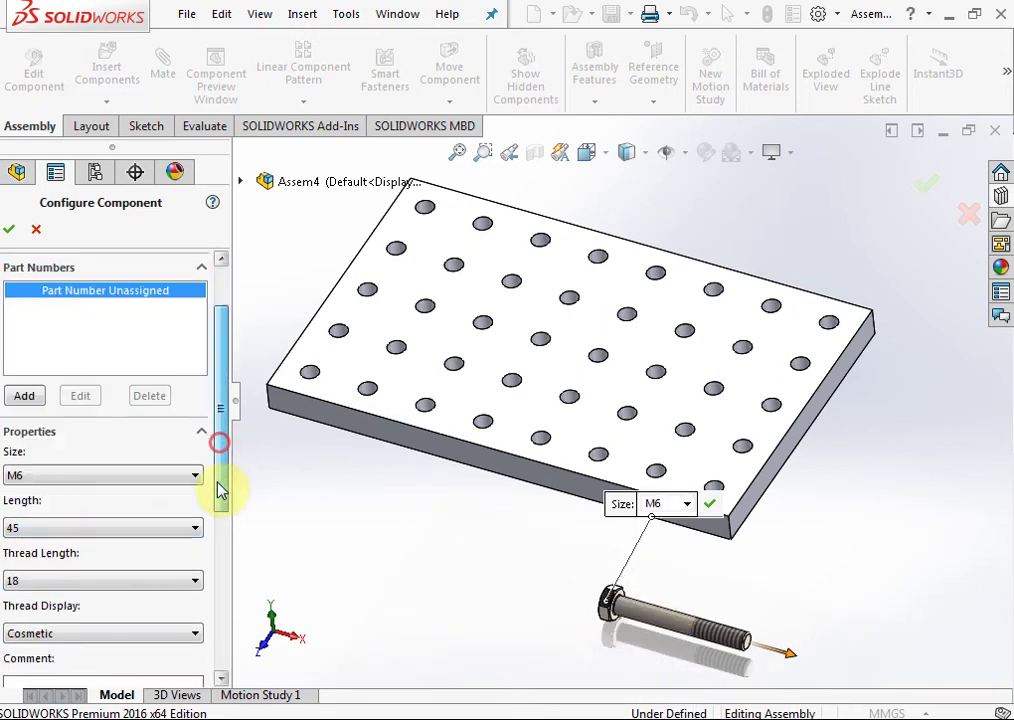
click(92, 517)
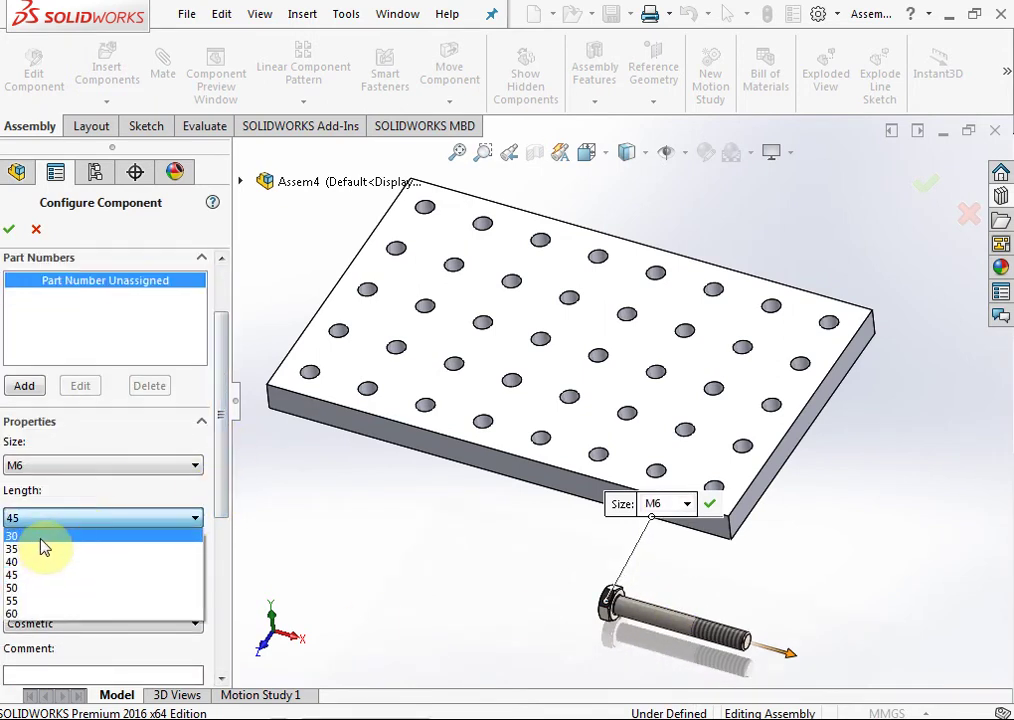
click(40, 537)
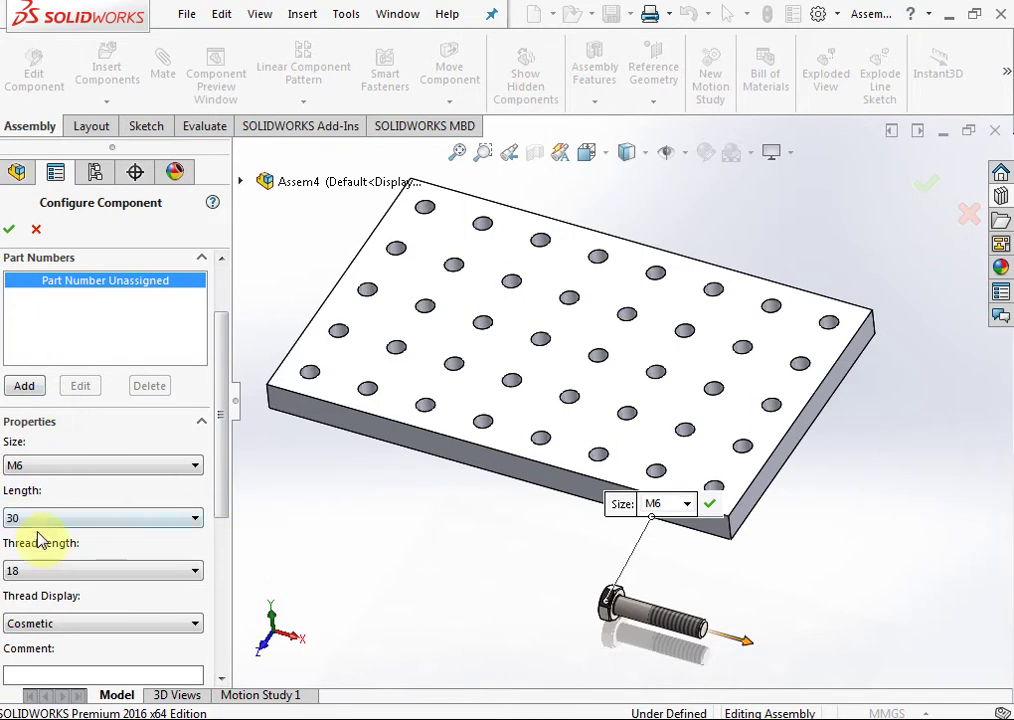
Step: Set the bolt's thread length to 18, accept it, and move the bolt beside the plate
click(27, 572)
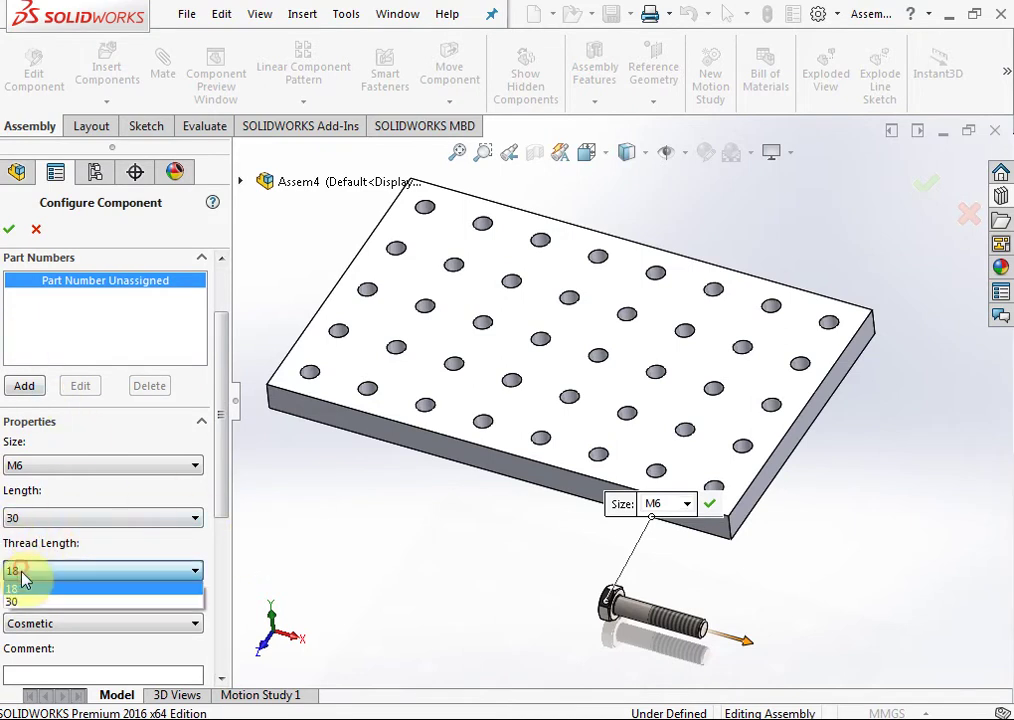
click(30, 594)
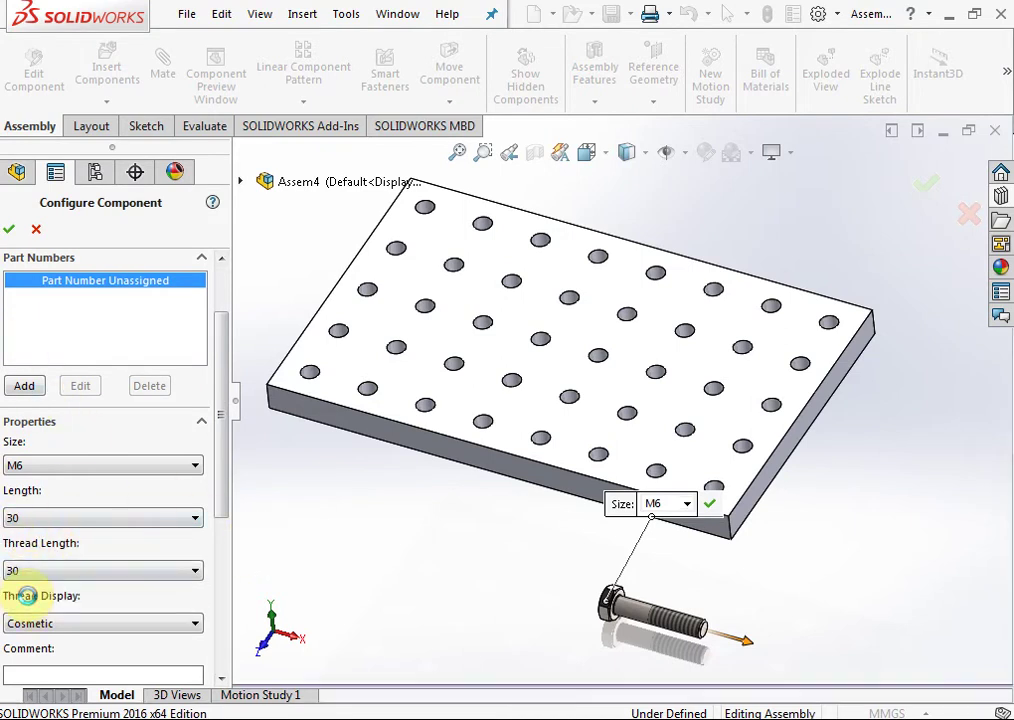
click(147, 573)
click(67, 590)
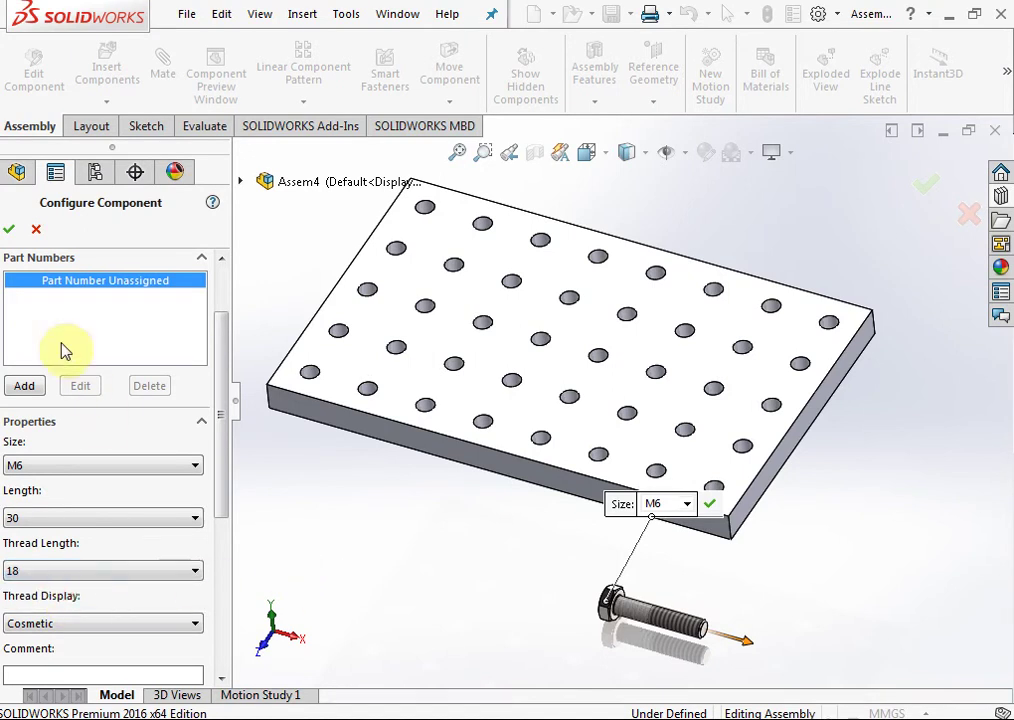
click(7, 230)
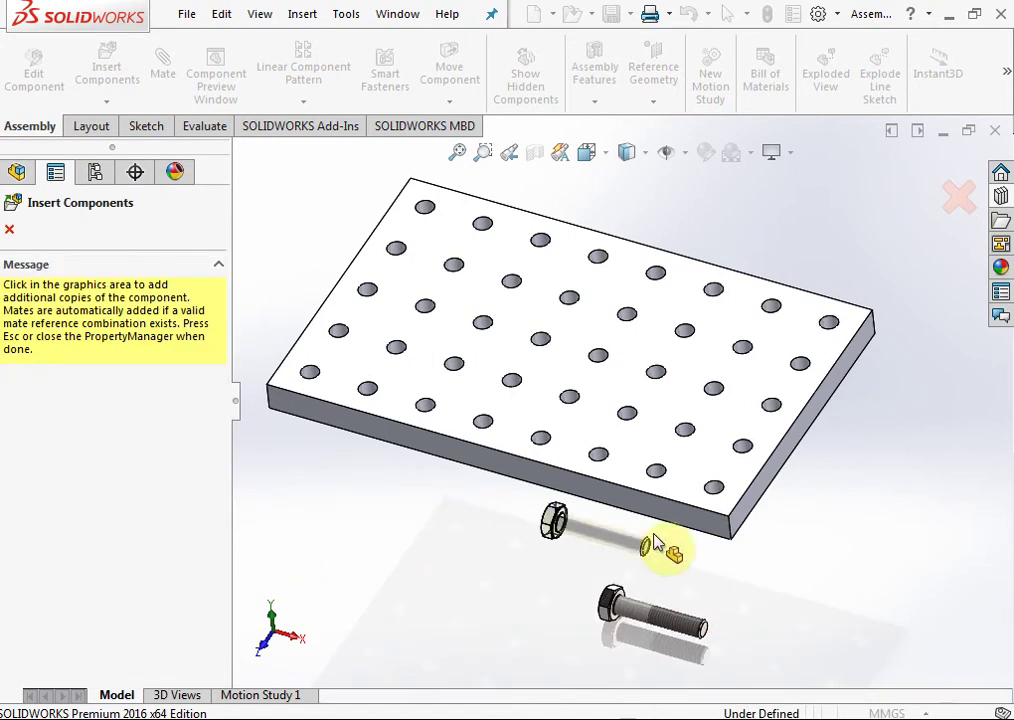
key(Escape)
mouse_move(633, 606)
mouse_down()
mouse_move(640, 561)
mouse_move(645, 572)
mouse_up()
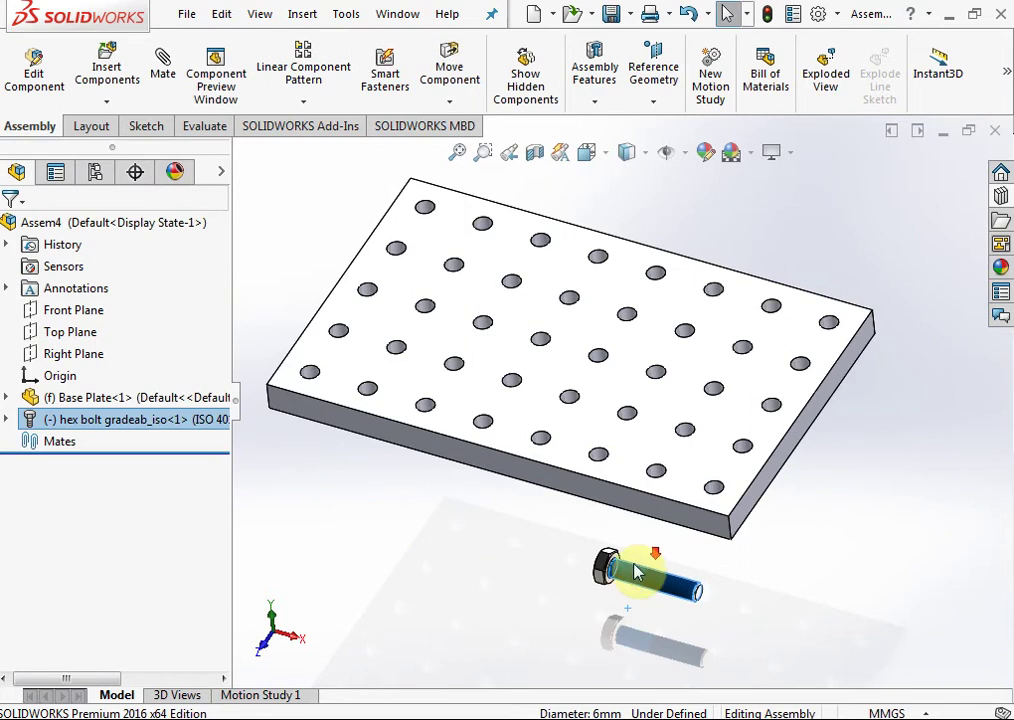
scroll(645, 572, down, 3)
Step: Mate the hex bolt concentric with a Base Plate corner hole
click(845, 449)
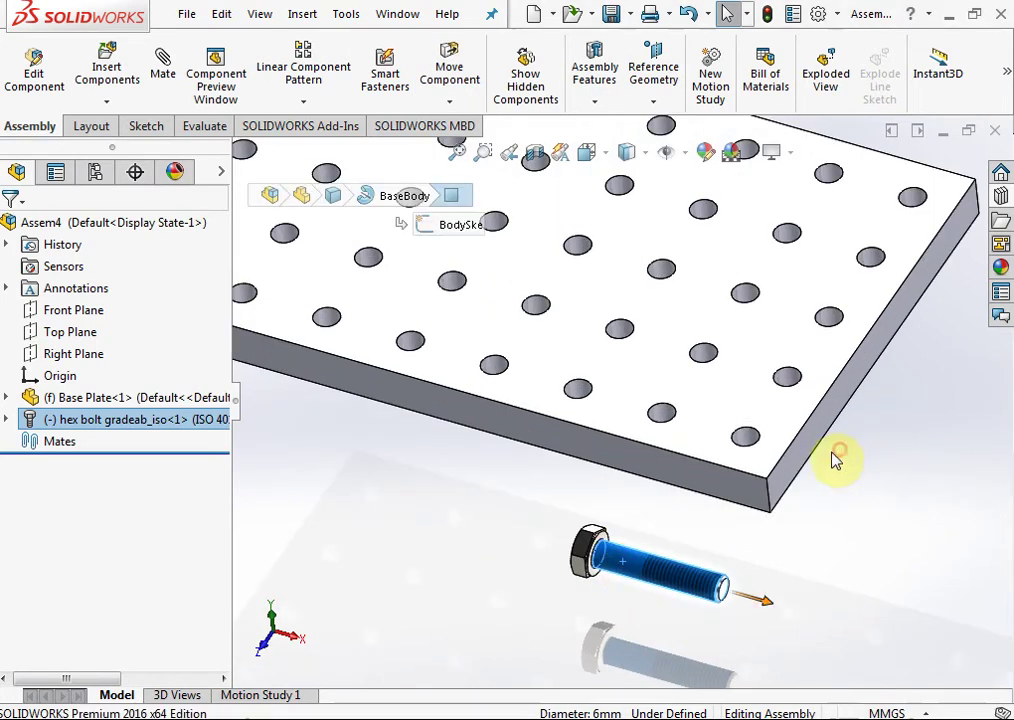
click(750, 440)
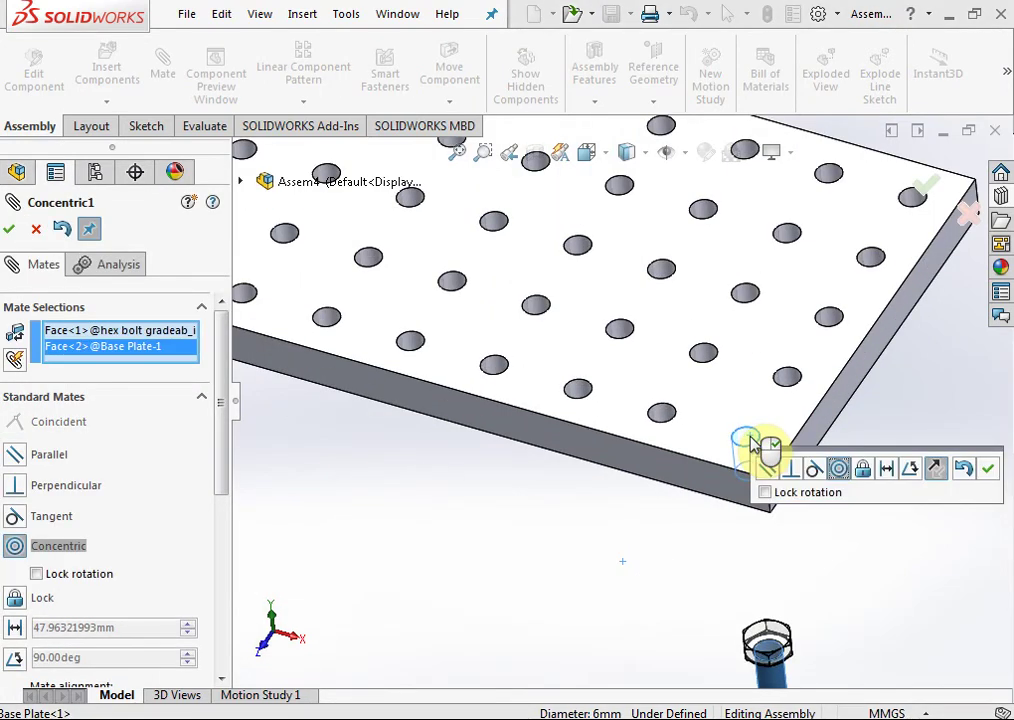
click(993, 476)
drag(770, 643, 733, 355)
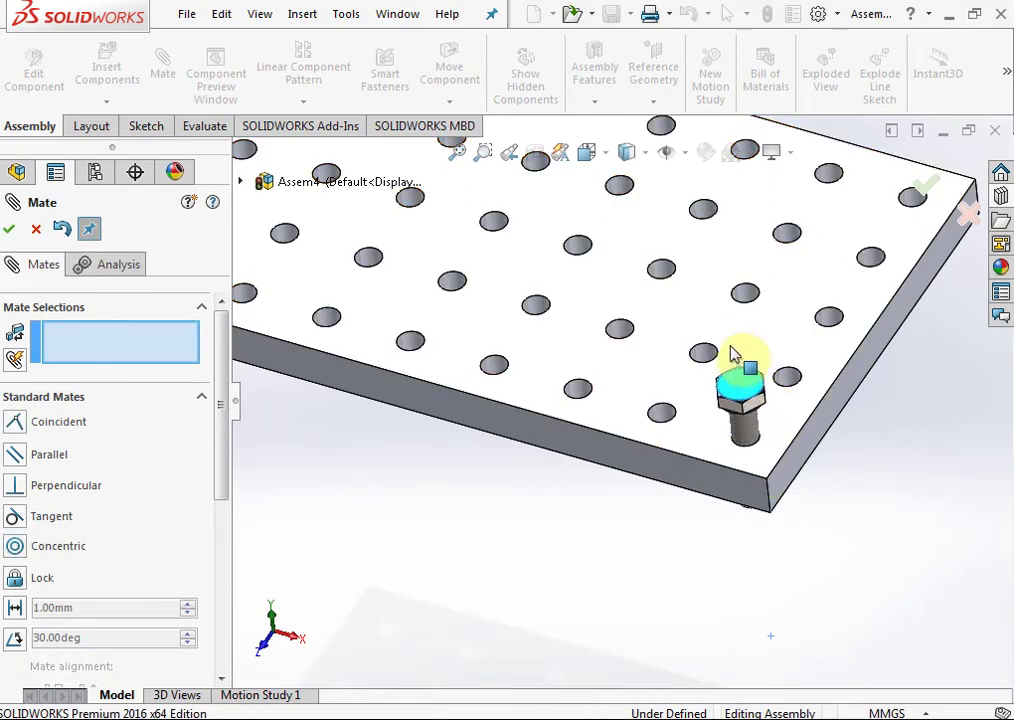
Step: Seat the bolt head's underside coincident on the plate face and close Mate
scroll(667, 474, down, 3)
click(664, 473)
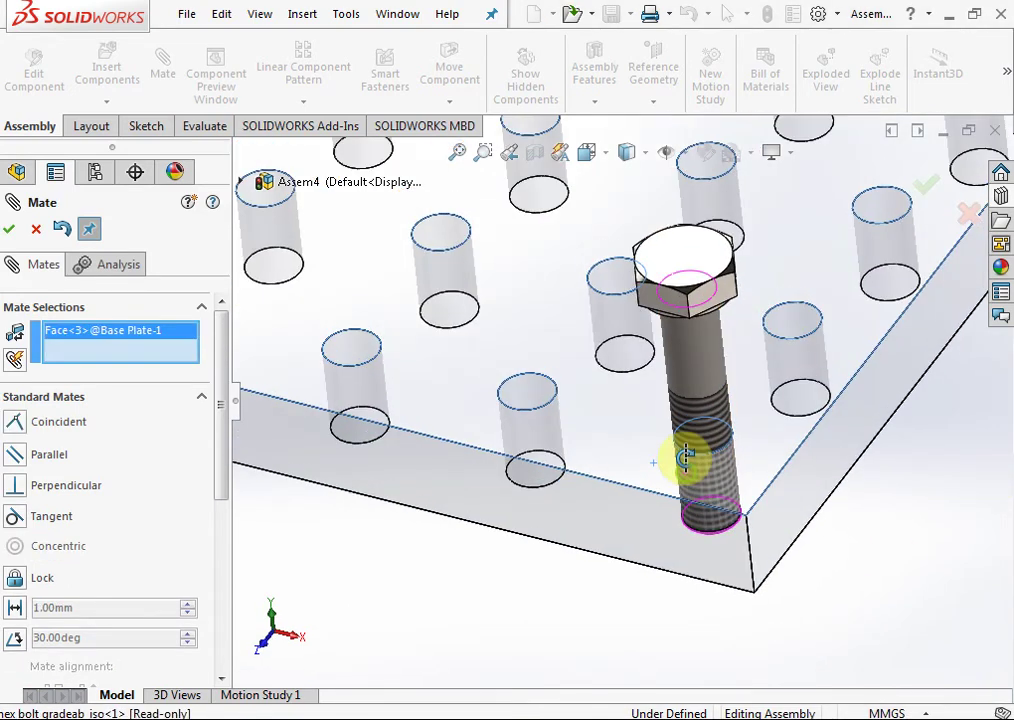
middle_drag(685, 457, 663, 278)
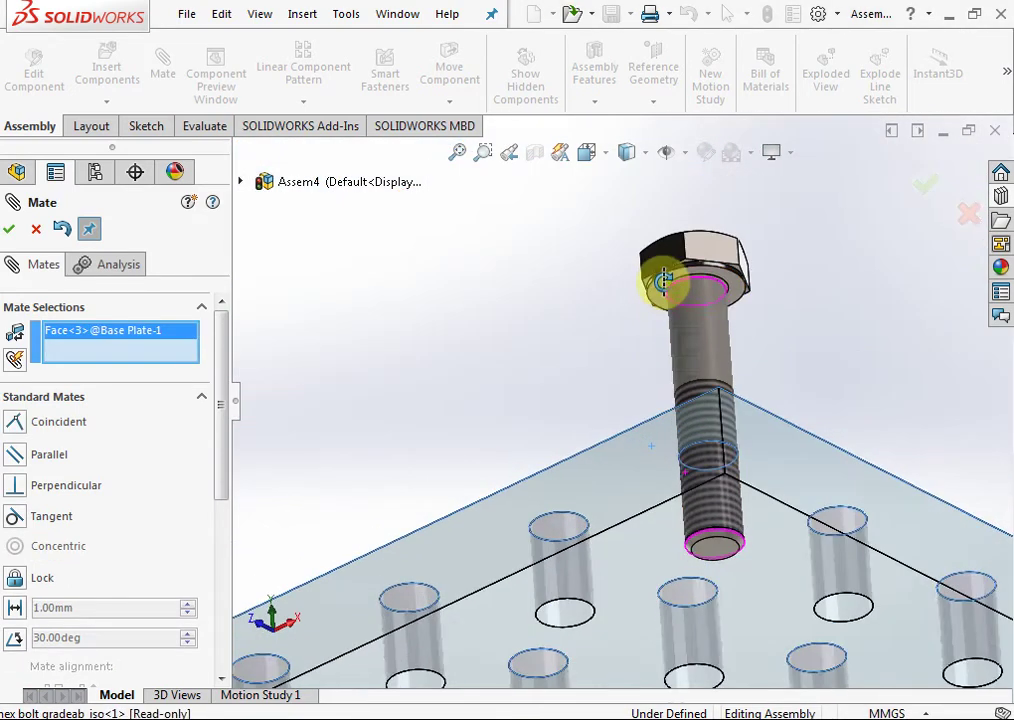
click(733, 296)
key(Return)
scroll(645, 325, up, 3)
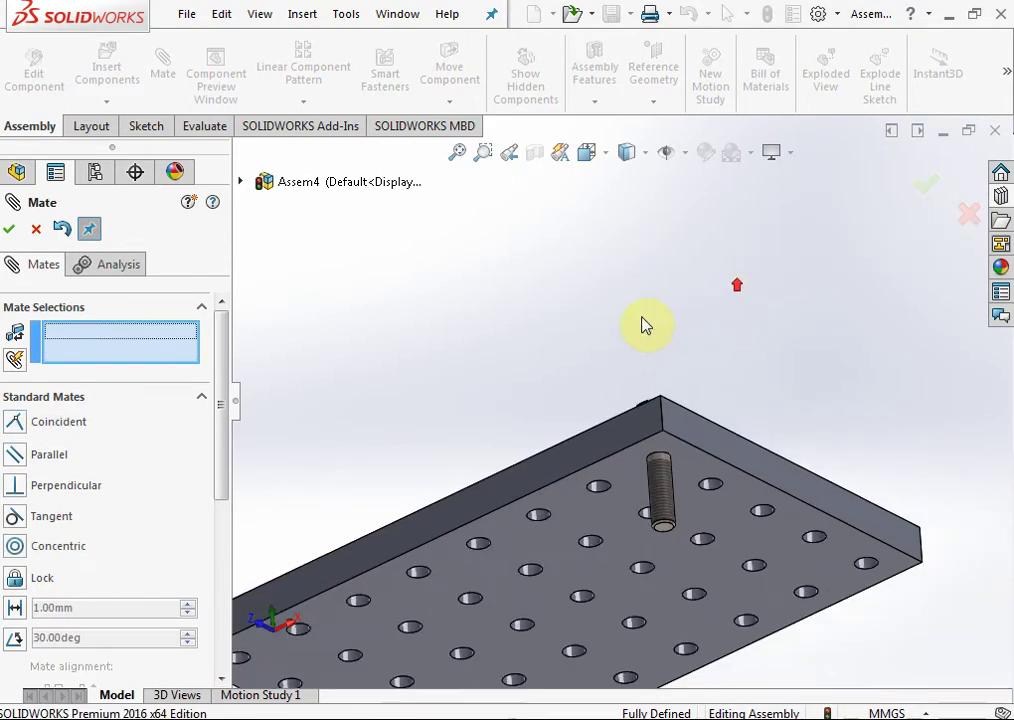
mouse_move(645, 325)
middle_down()
mouse_move(695, 550)
mouse_move(636, 536)
middle_up()
scroll(630, 540, down, 2)
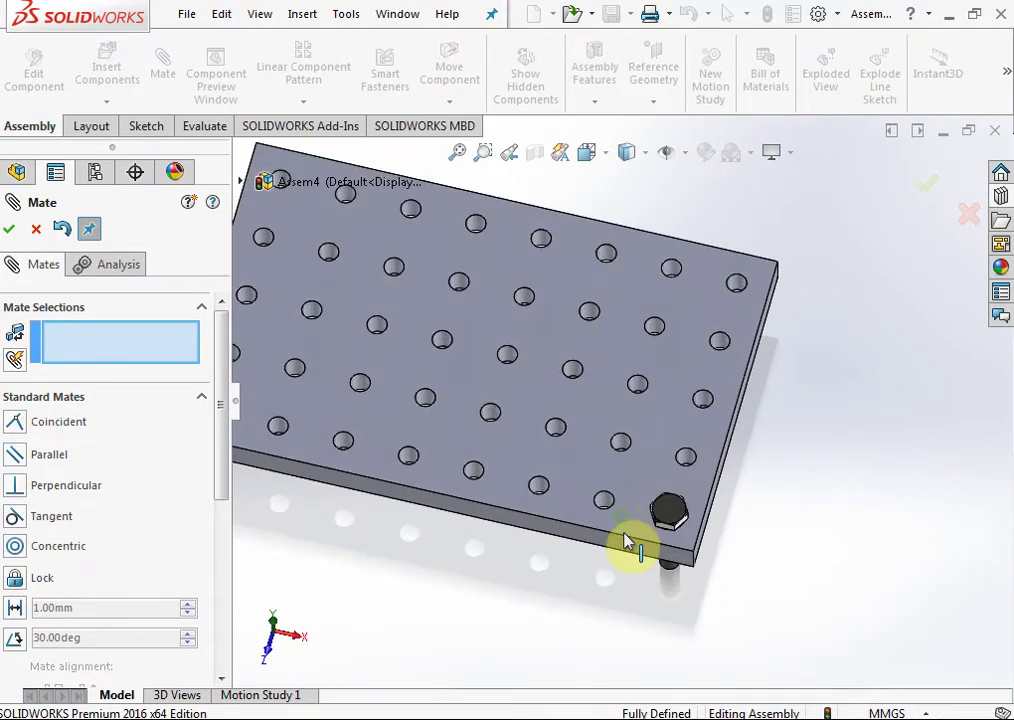
key(Escape)
scroll(645, 525, up, 2)
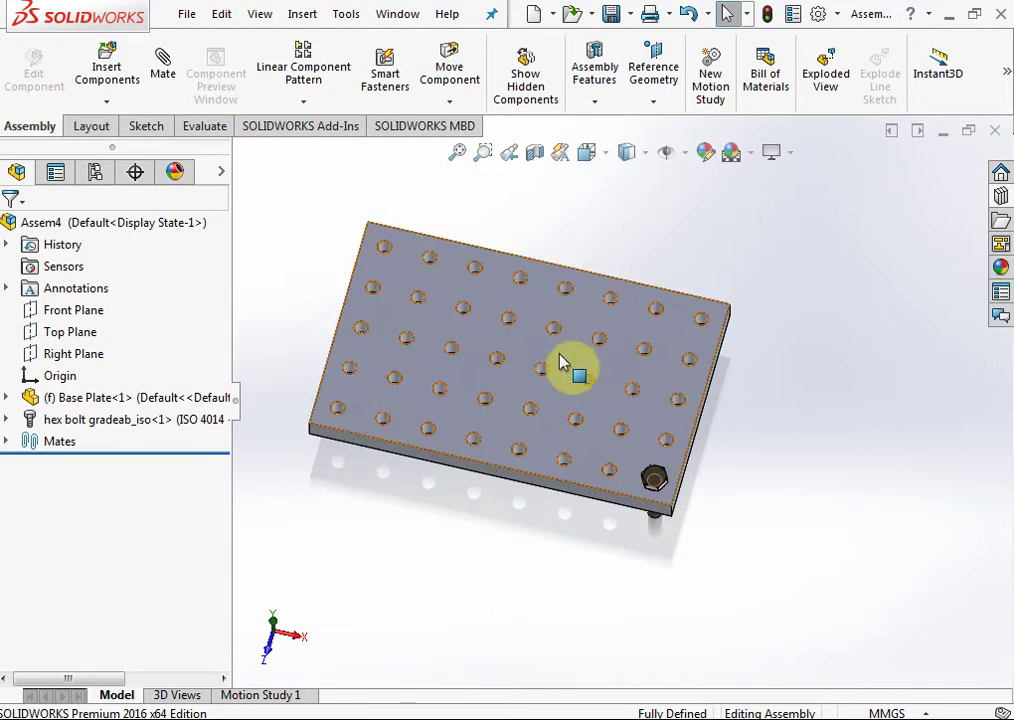
middle_drag(562, 362, 373, 249)
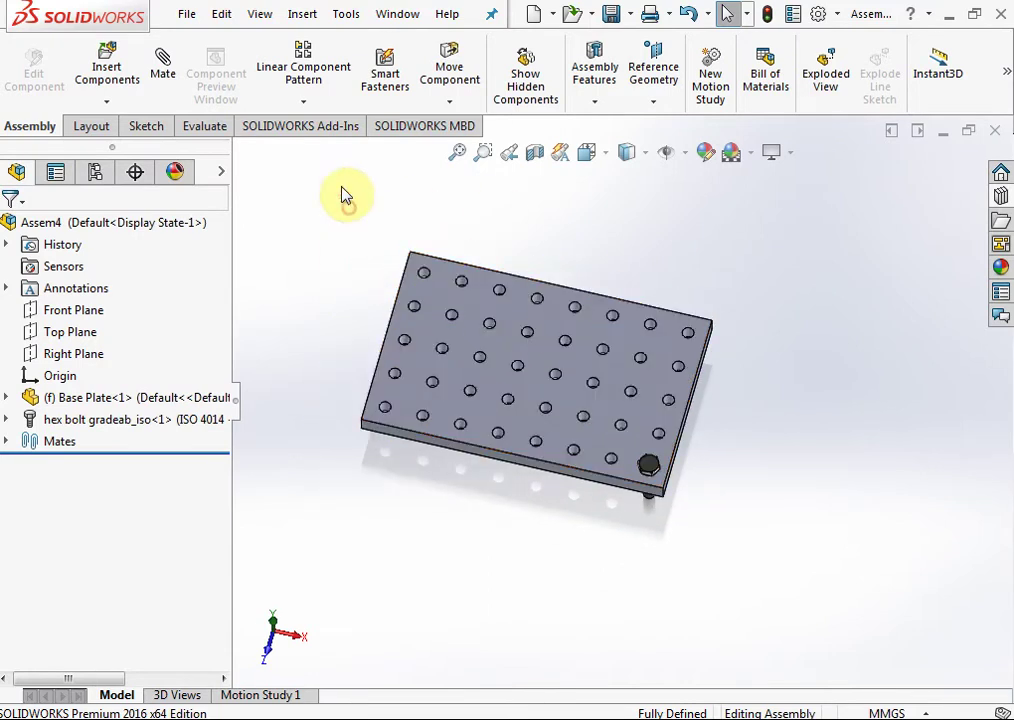
Step: Start a linear component pattern of the hex bolt along the plate's right and front edges
click(307, 75)
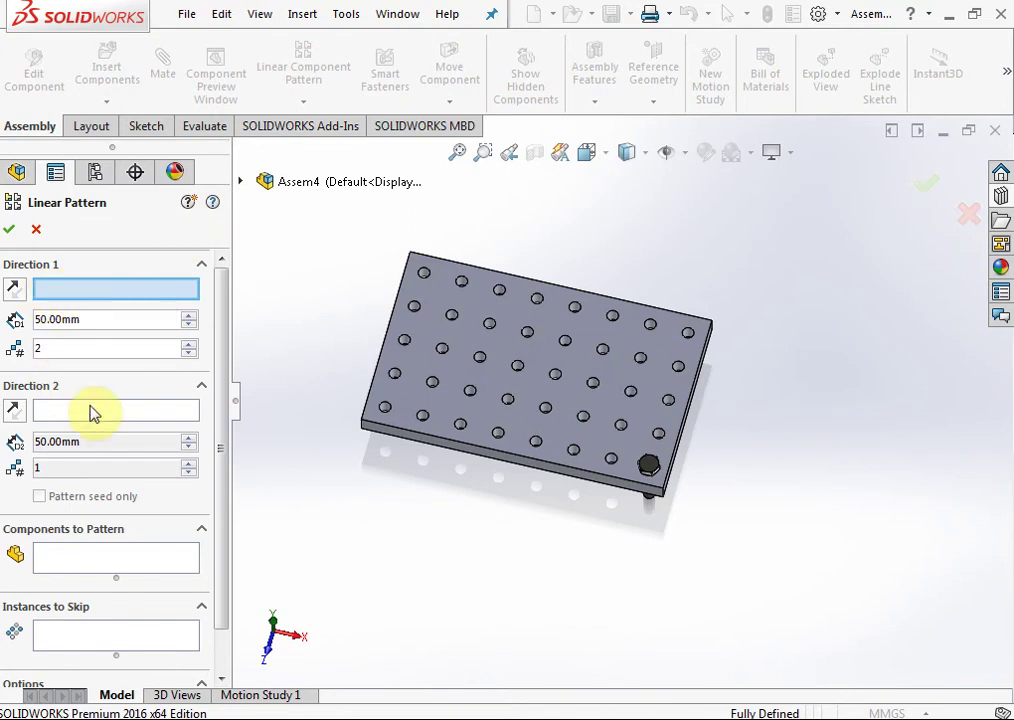
scroll(670, 440, down, 3)
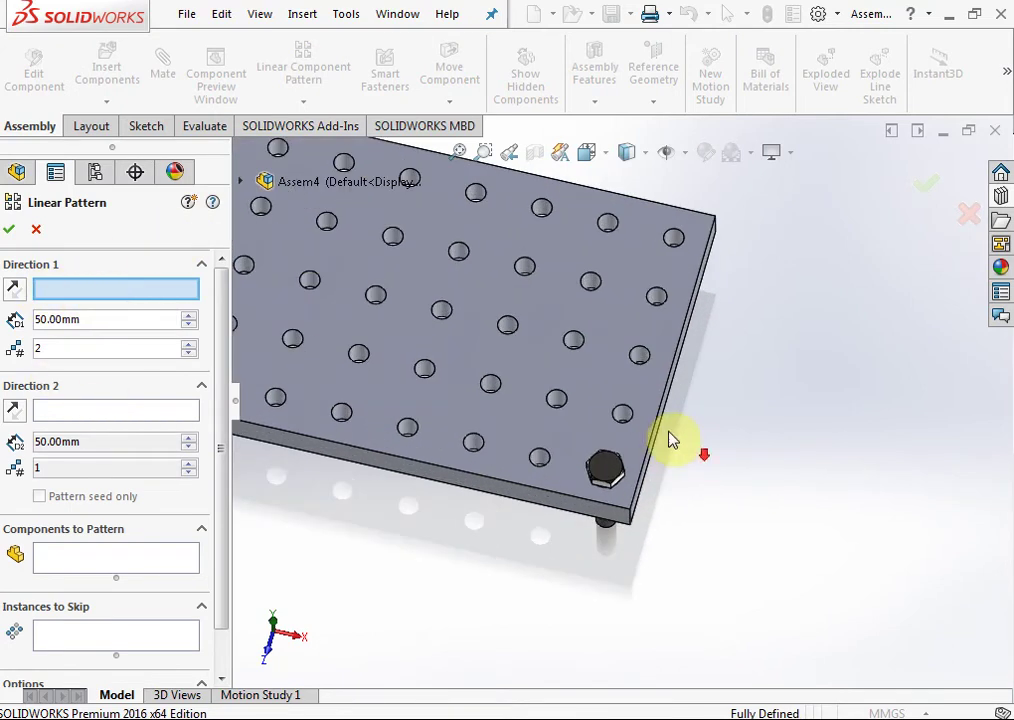
click(658, 430)
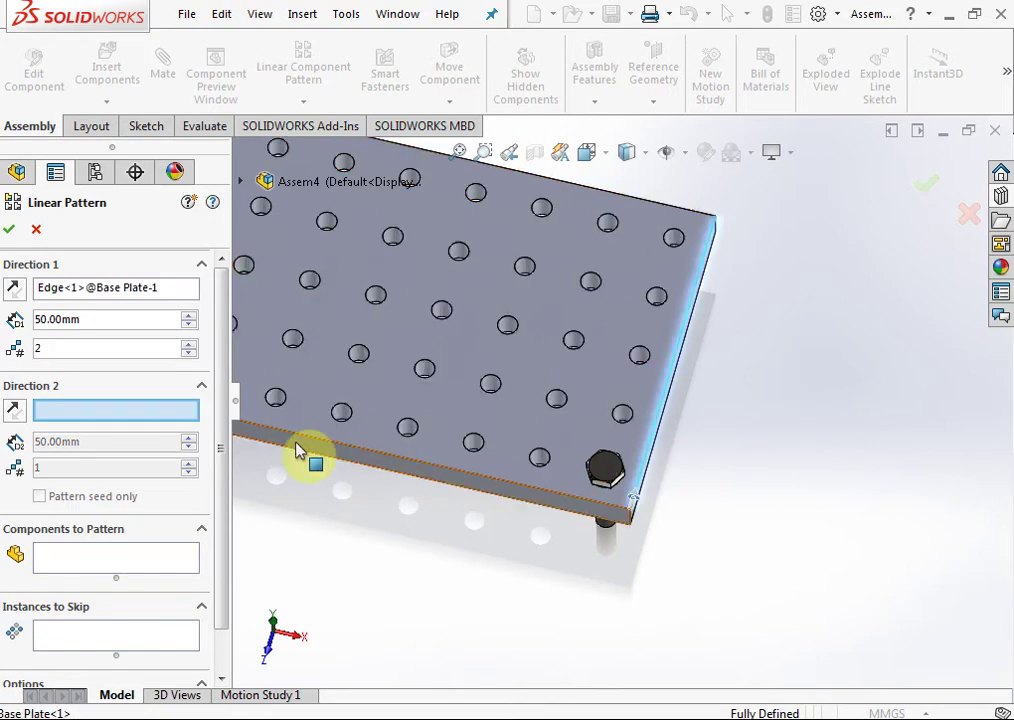
click(357, 455)
scroll(634, 516, up, 3)
mouse_move(634, 516)
middle_down()
mouse_move(640, 421)
mouse_move(645, 490)
middle_up()
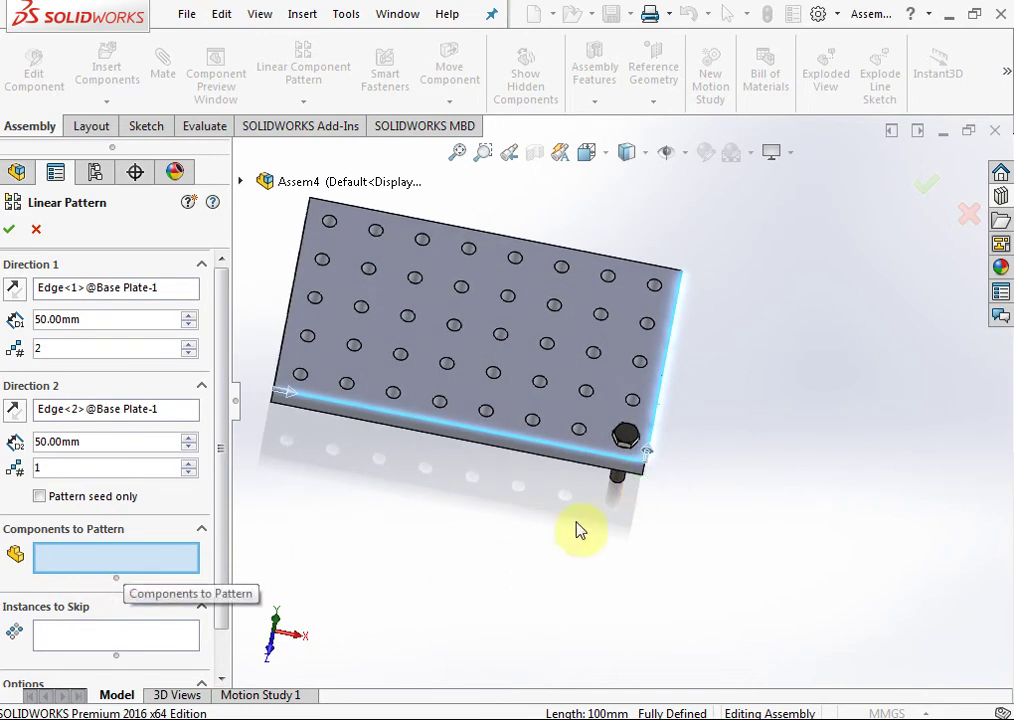
click(633, 450)
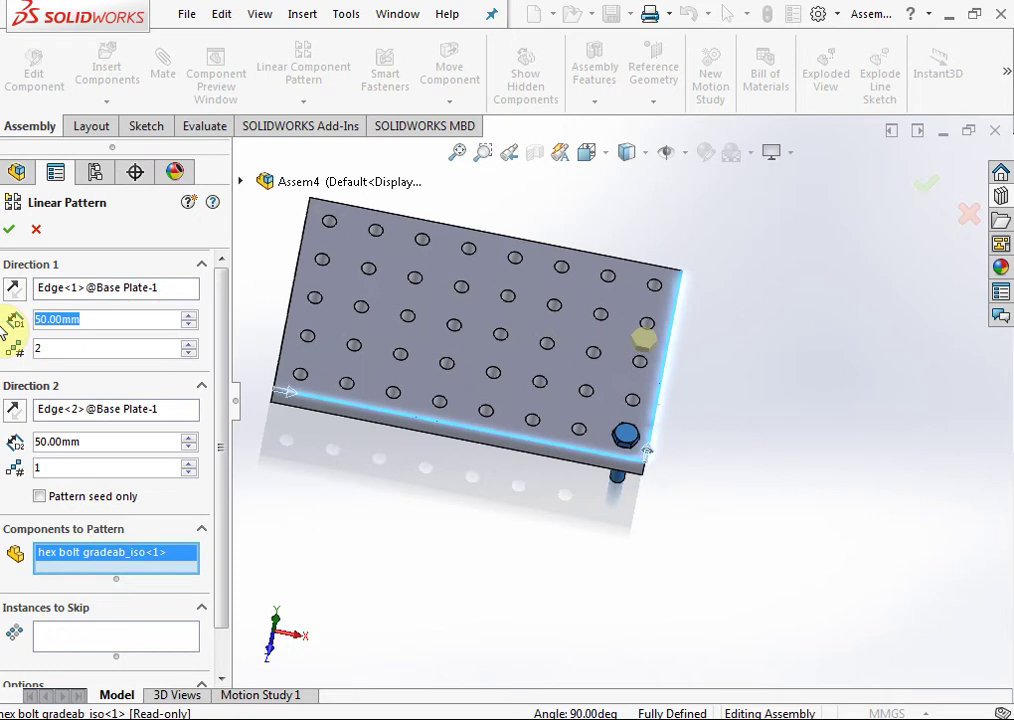
Step: Set 20 mm spacing in both pattern directions and add a bolt along Direction 1
text(20)
key(Return)
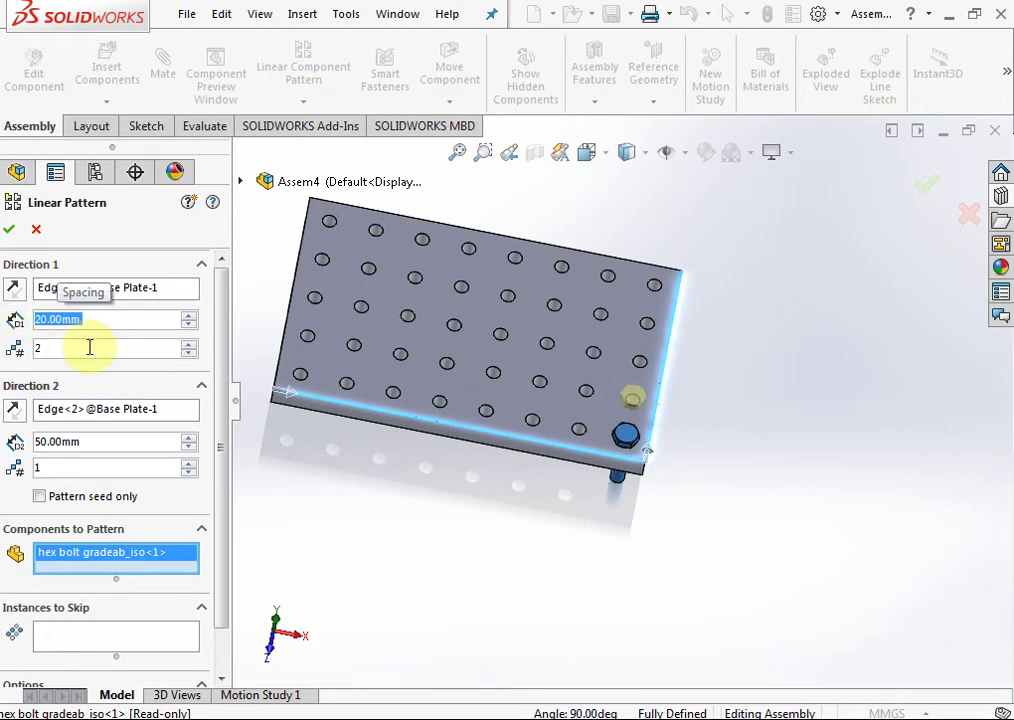
click(187, 344)
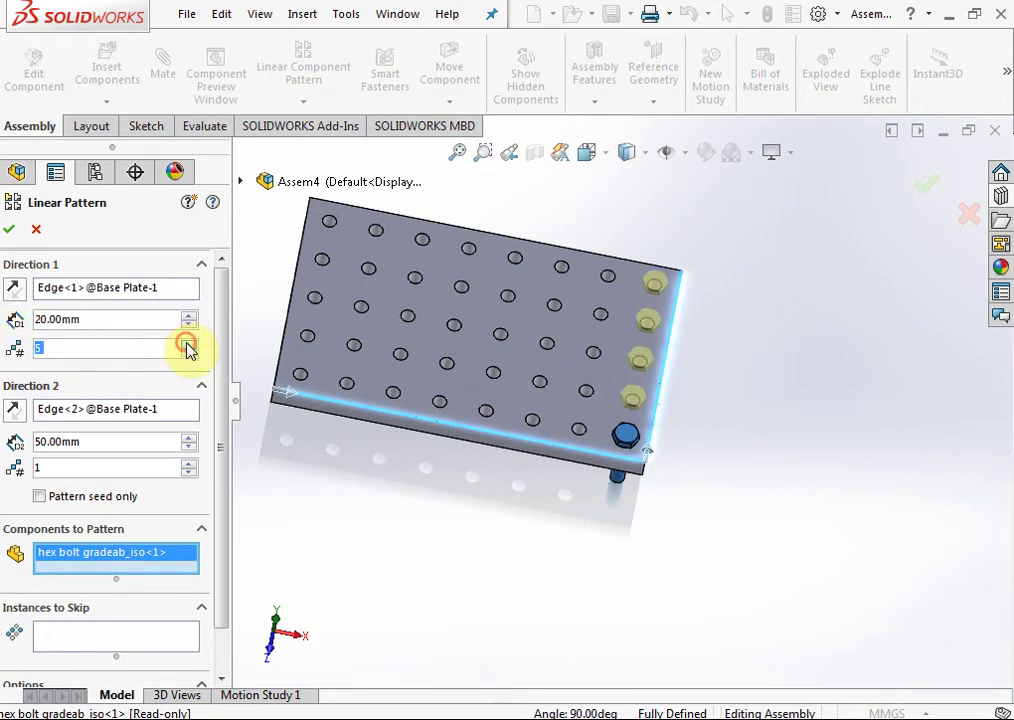
click(100, 436)
text(2)
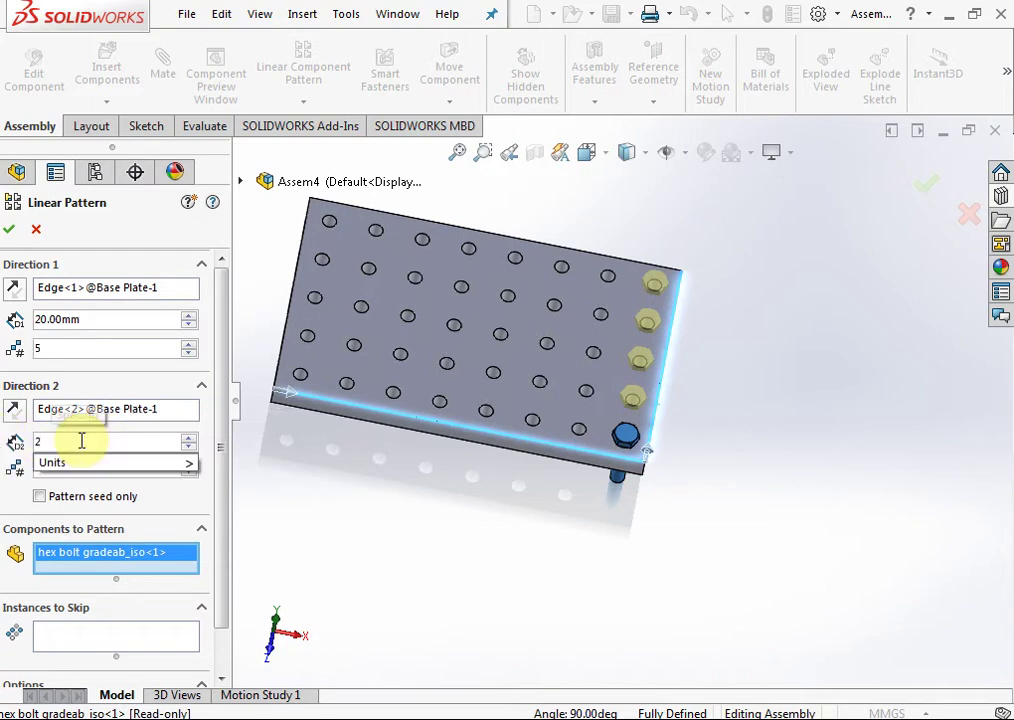
text(0)
key(Return)
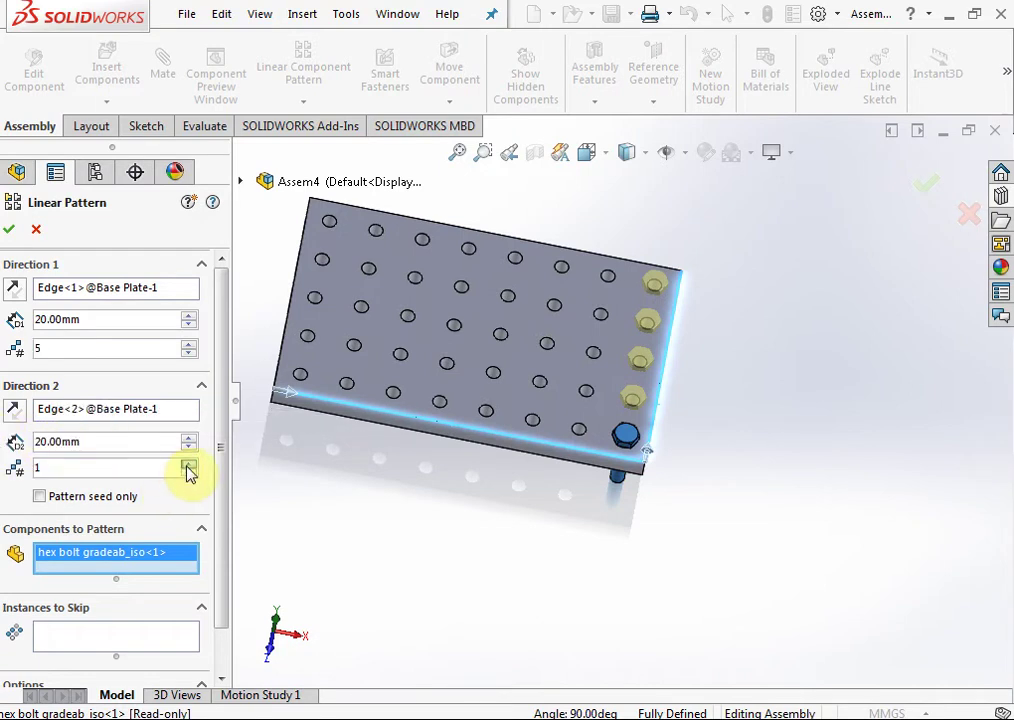
Step: Raise the Direction 2 count to 8 and reverse it so the grid lies on the plate
click(188, 465)
click(188, 465)
click(188, 465)
click(188, 465)
click(188, 465)
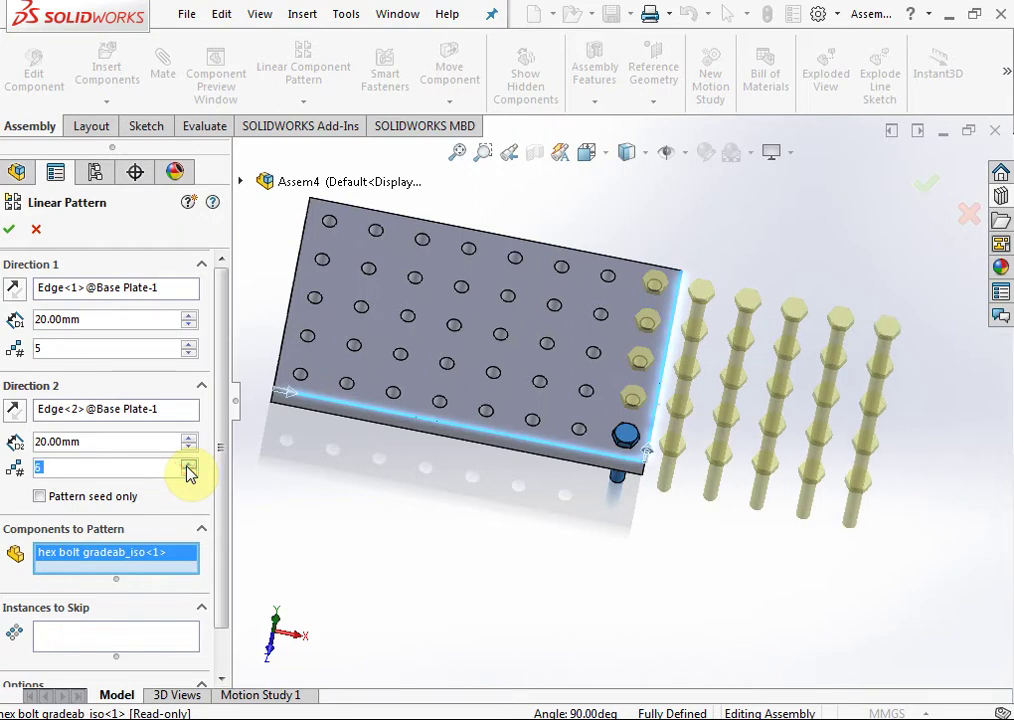
click(188, 465)
click(14, 410)
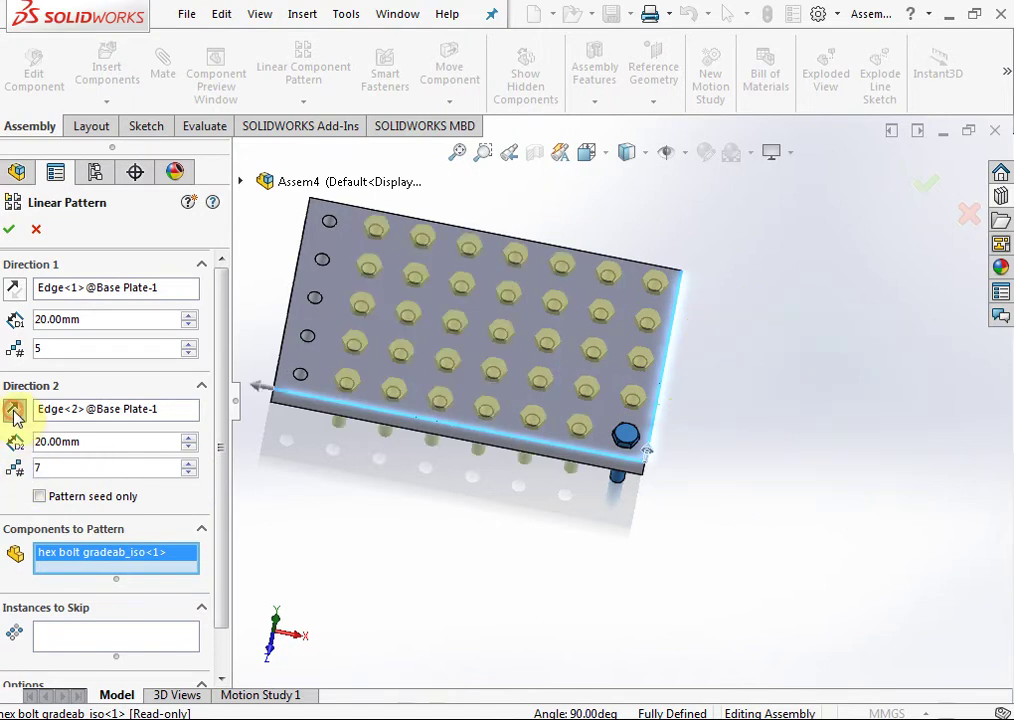
click(188, 466)
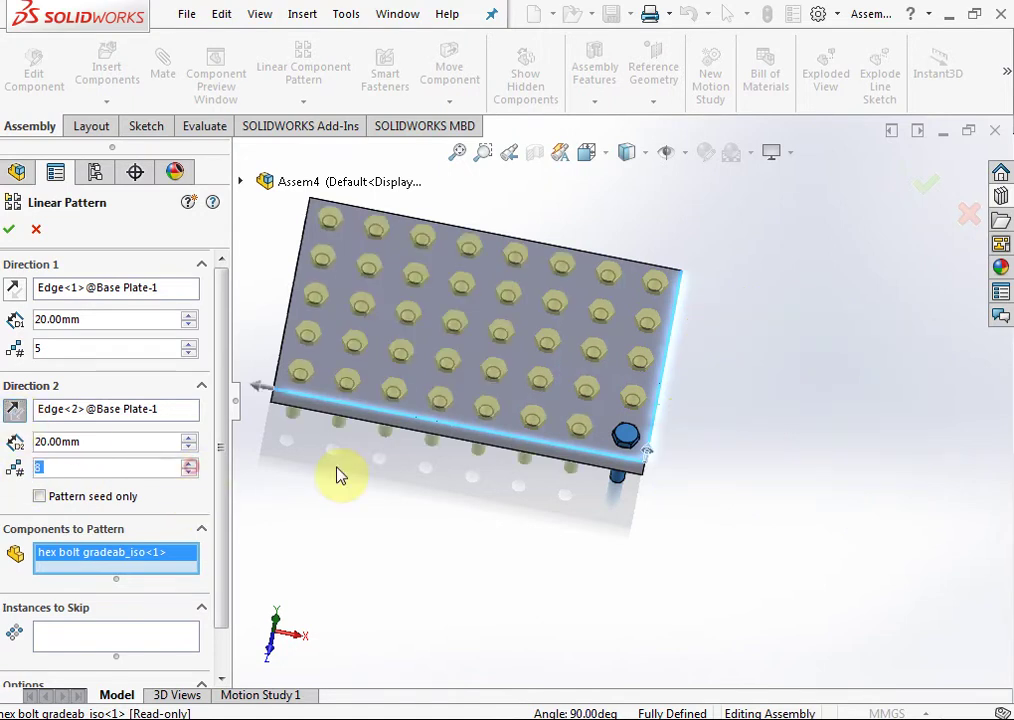
scroll(339, 471, down, 2)
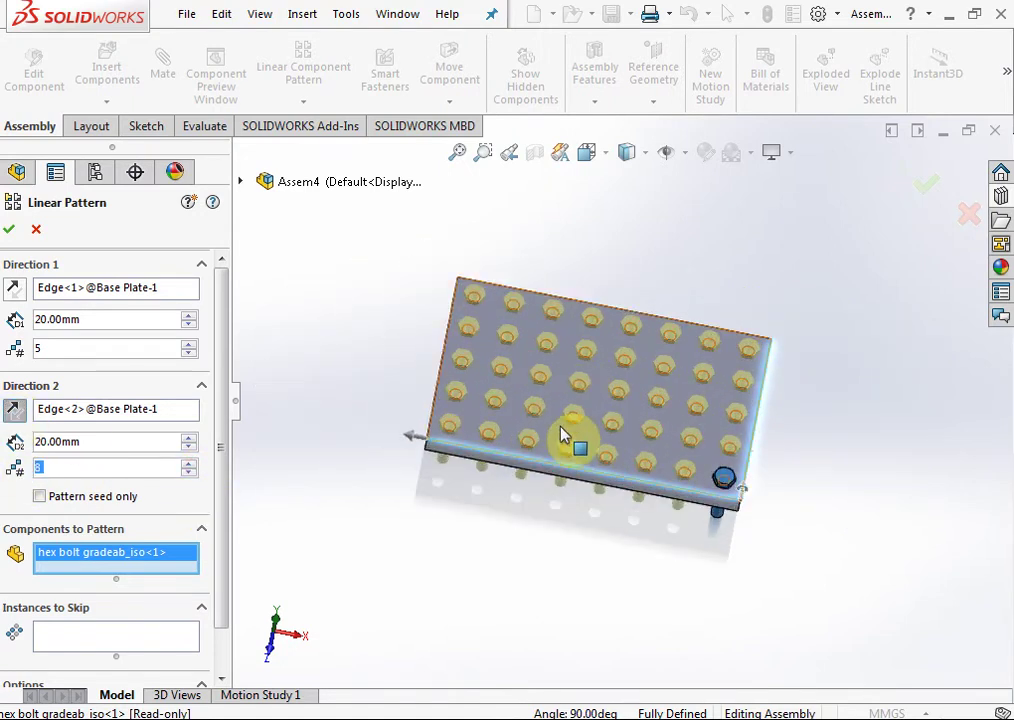
mouse_move(561, 434)
middle_down()
mouse_move(583, 507)
mouse_move(600, 525)
middle_up()
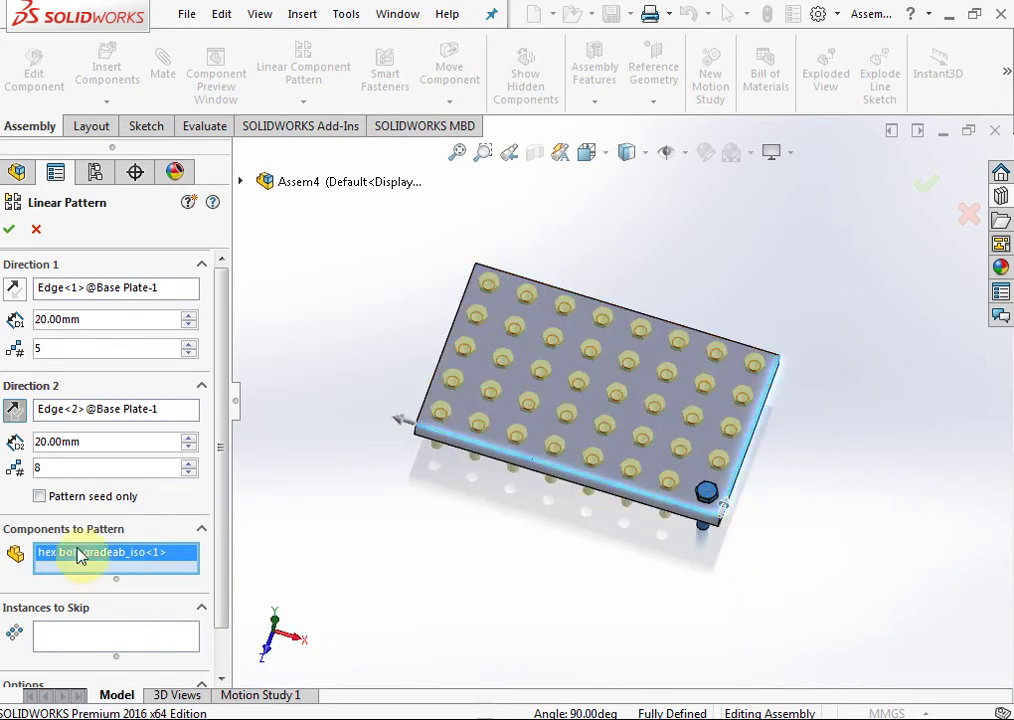
drag(87, 438, 22, 443)
click(65, 463)
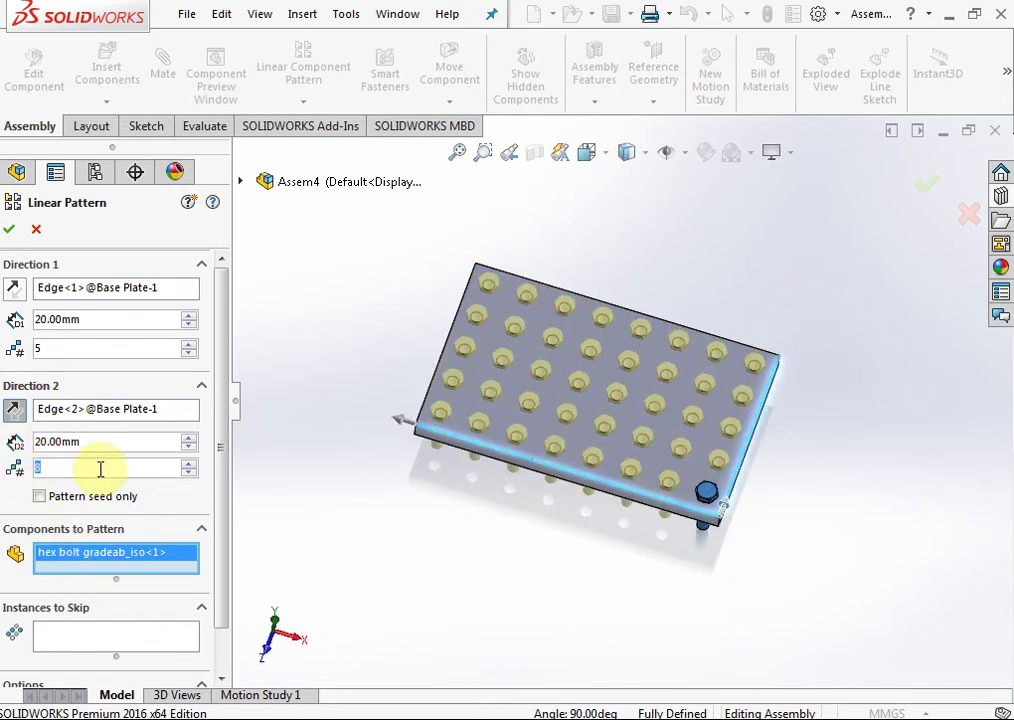
key(Return)
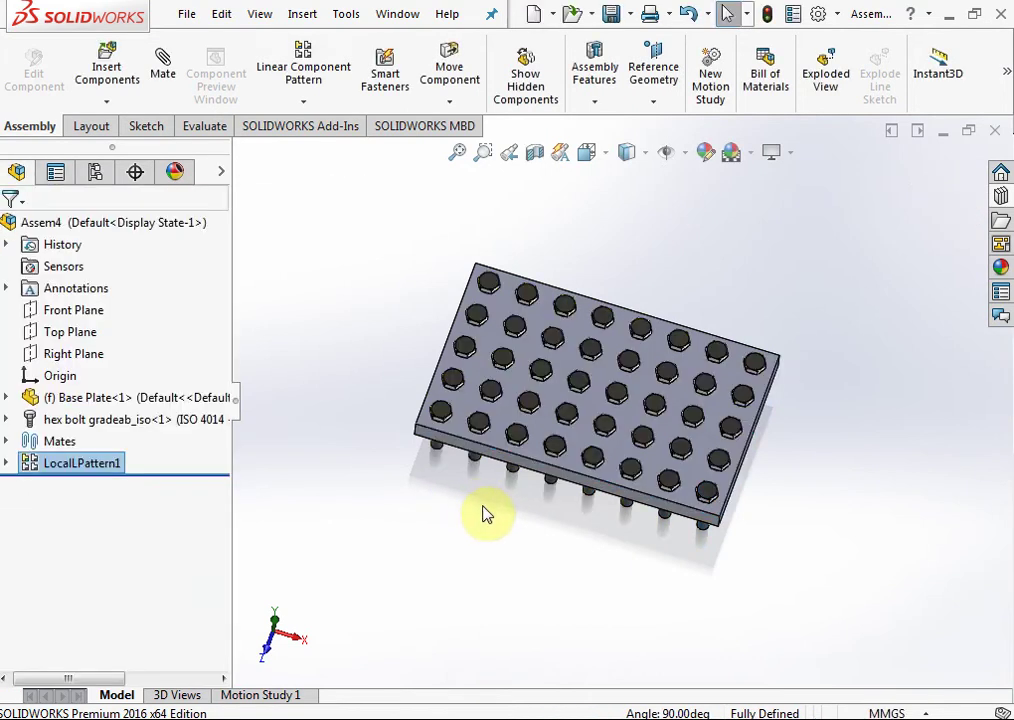
mouse_move(663, 607)
middle_down()
mouse_move(668, 566)
mouse_move(654, 517)
mouse_move(550, 362)
mouse_move(450, 471)
mouse_move(439, 552)
mouse_move(446, 590)
middle_up()
scroll(610, 390, down, 3)
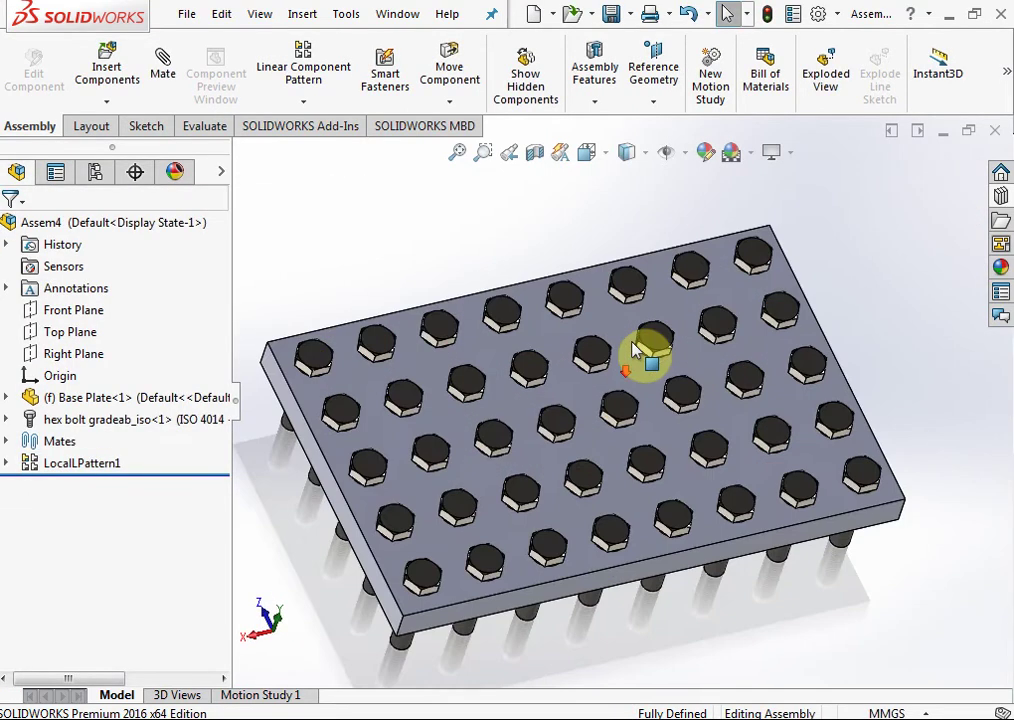
scroll(540, 388, up, 2)
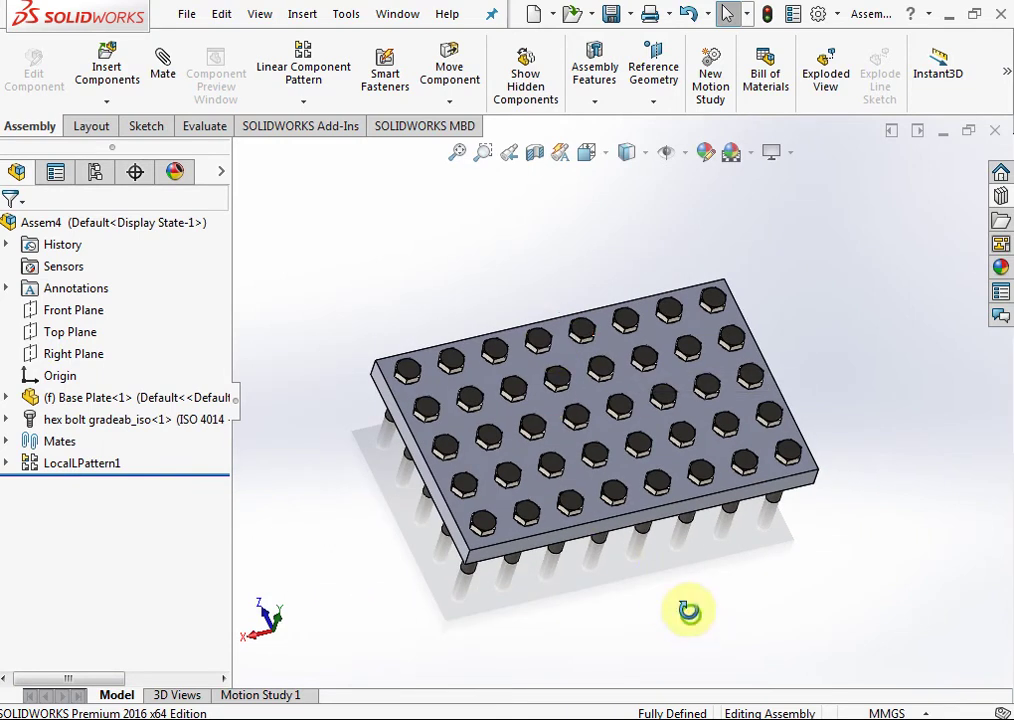
mouse_move(688, 675)
middle_down()
mouse_move(695, 546)
mouse_move(695, 584)
mouse_move(708, 579)
mouse_move(698, 546)
mouse_move(708, 487)
middle_up()
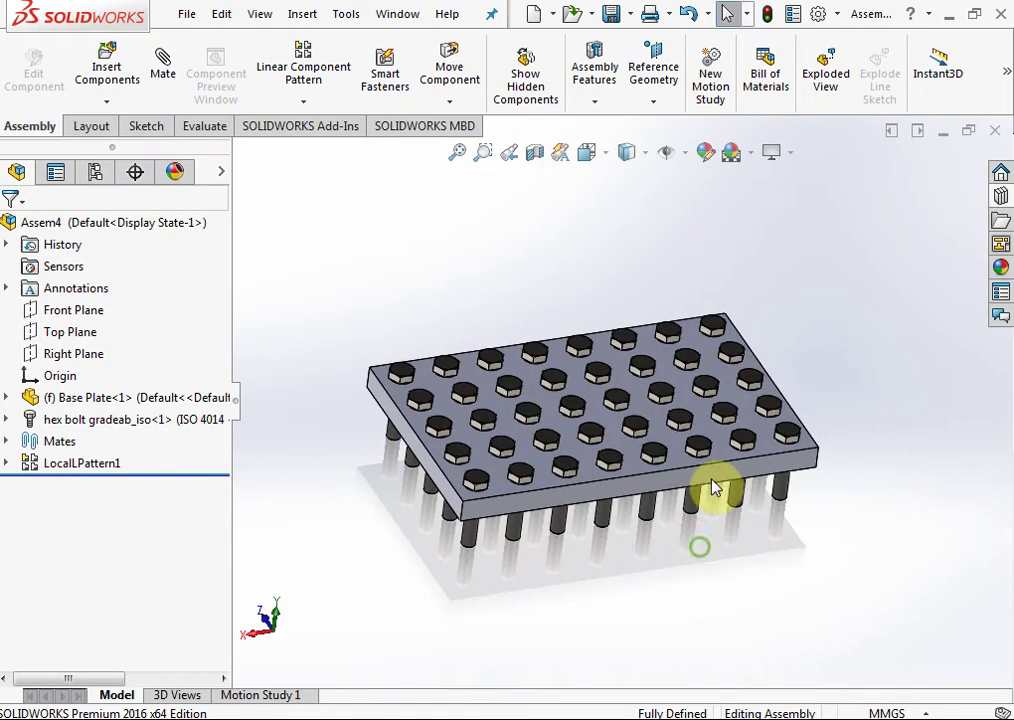
click(790, 539)
scroll(629, 328, up, 2)
scroll(600, 350, up, 1)
mouse_move(453, 319)
mouse_down()
mouse_move(634, 525)
mouse_move(805, 588)
mouse_move(732, 606)
mouse_up()
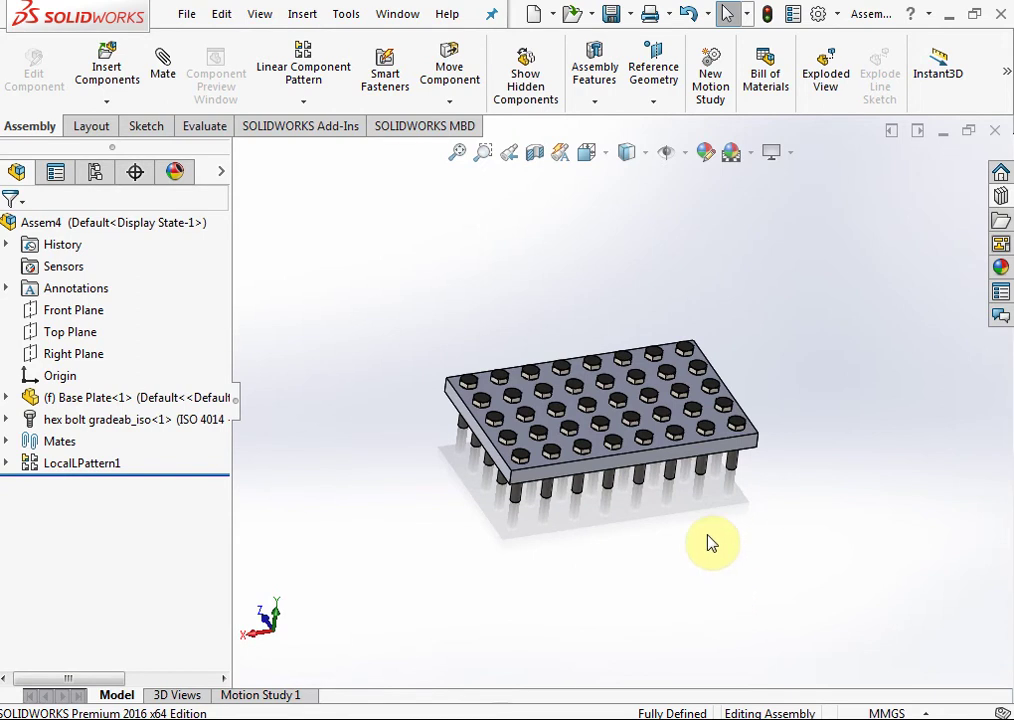
scroll(754, 434, up, 2)
scroll(747, 430, down, 3)
scroll(688, 544, up, 1)
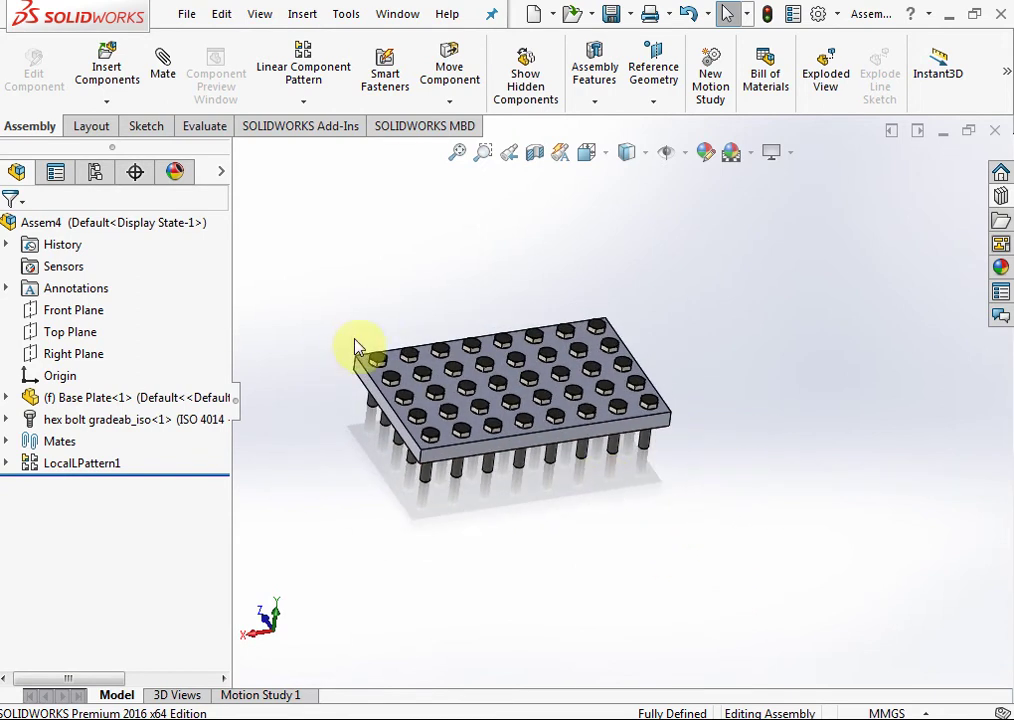
scroll(430, 400, down, 3)
click(540, 452)
scroll(560, 500, up, 3)
click(577, 550)
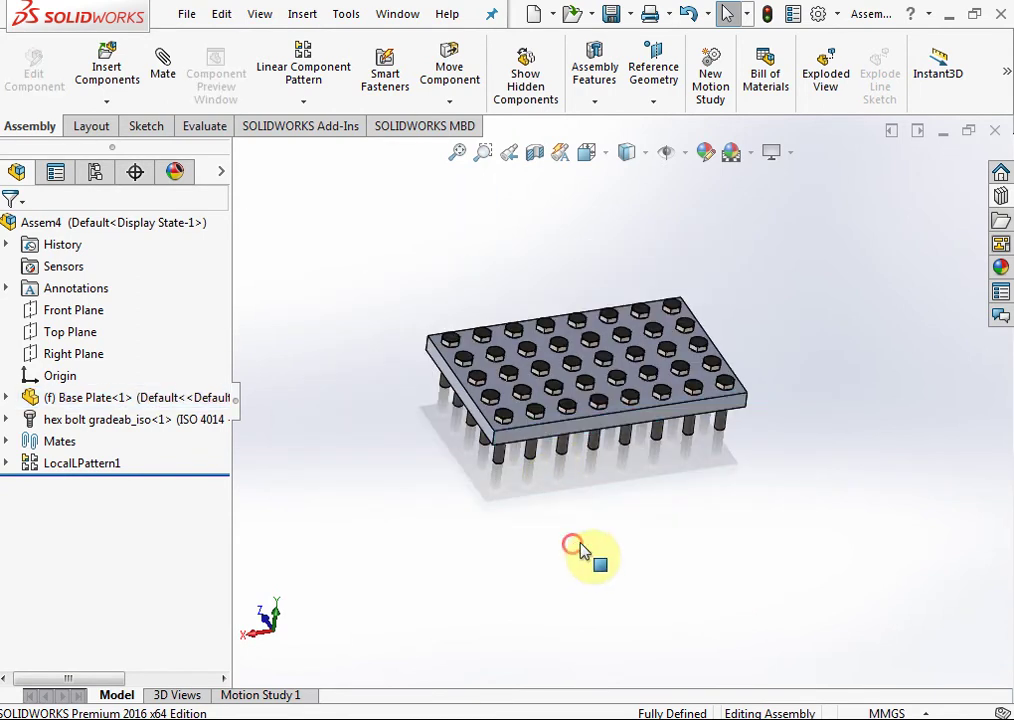
scroll(801, 430, up, 1)
scroll(801, 425, down, 1)
click(649, 231)
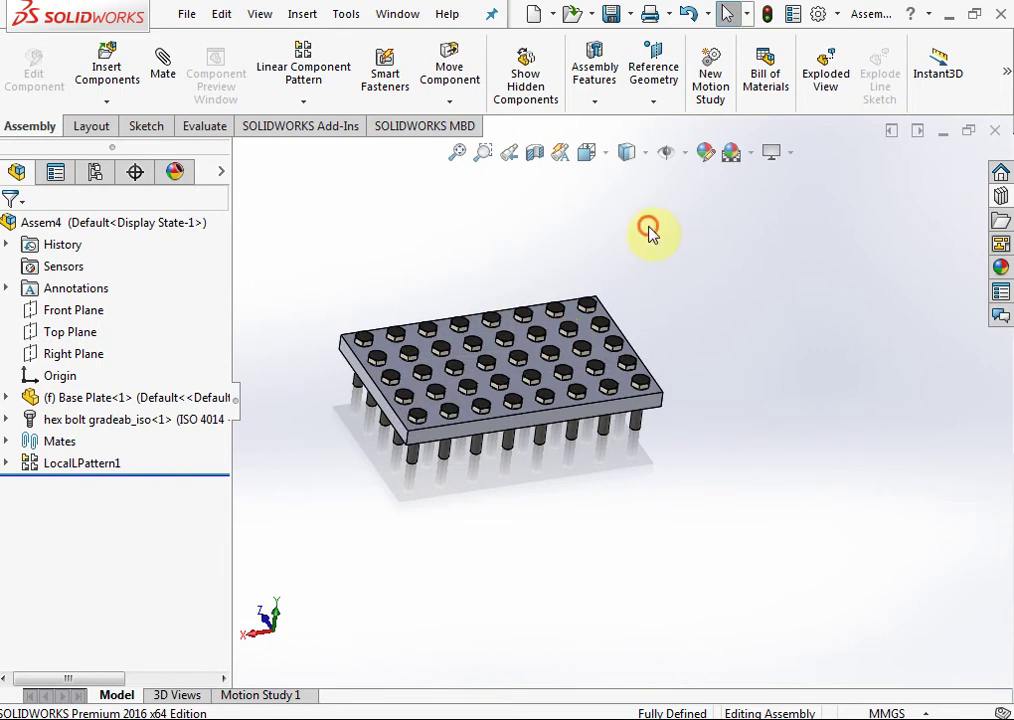
Step: Insert a parts-only Bill of Materials in the notes area listing Base Plate ×1 and 40 hex bolts
click(769, 100)
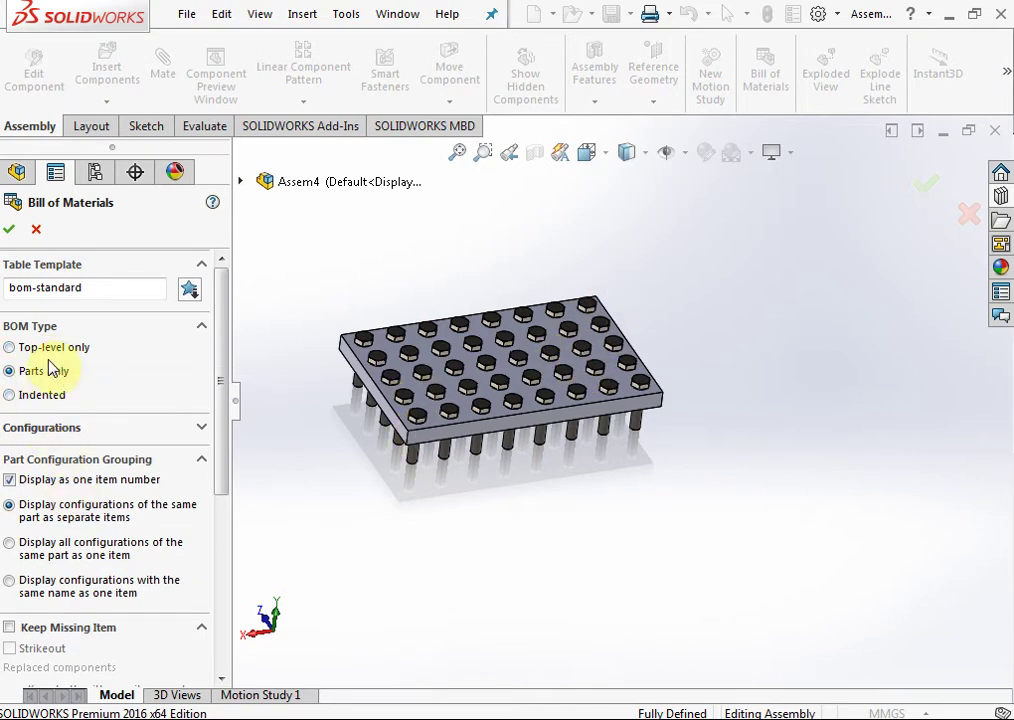
click(8, 231)
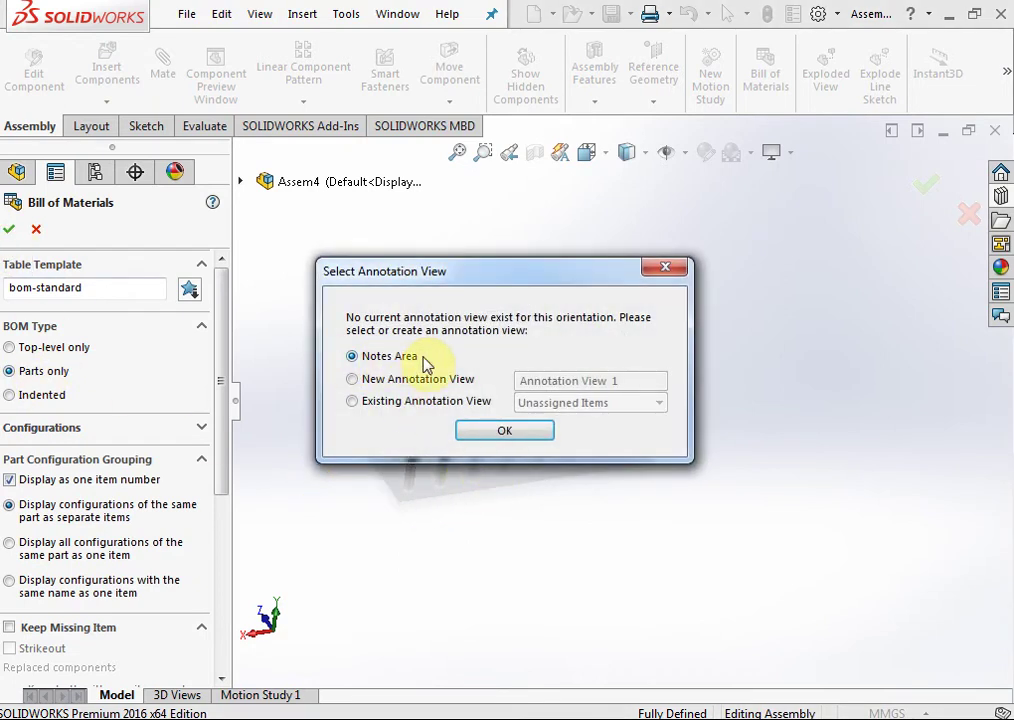
click(503, 431)
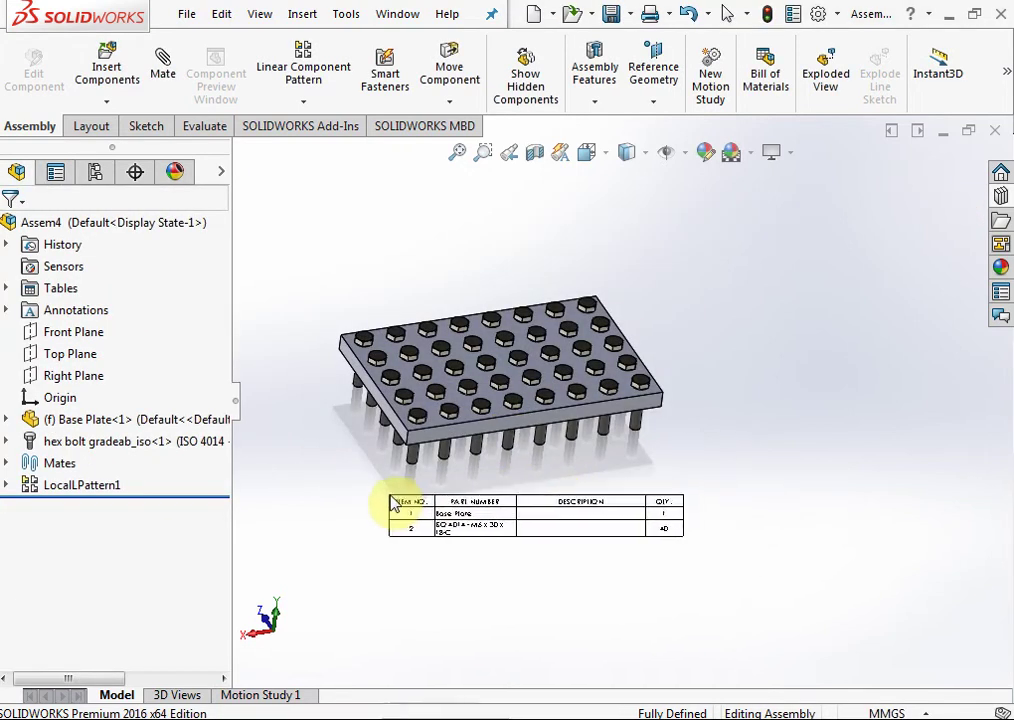
click(398, 503)
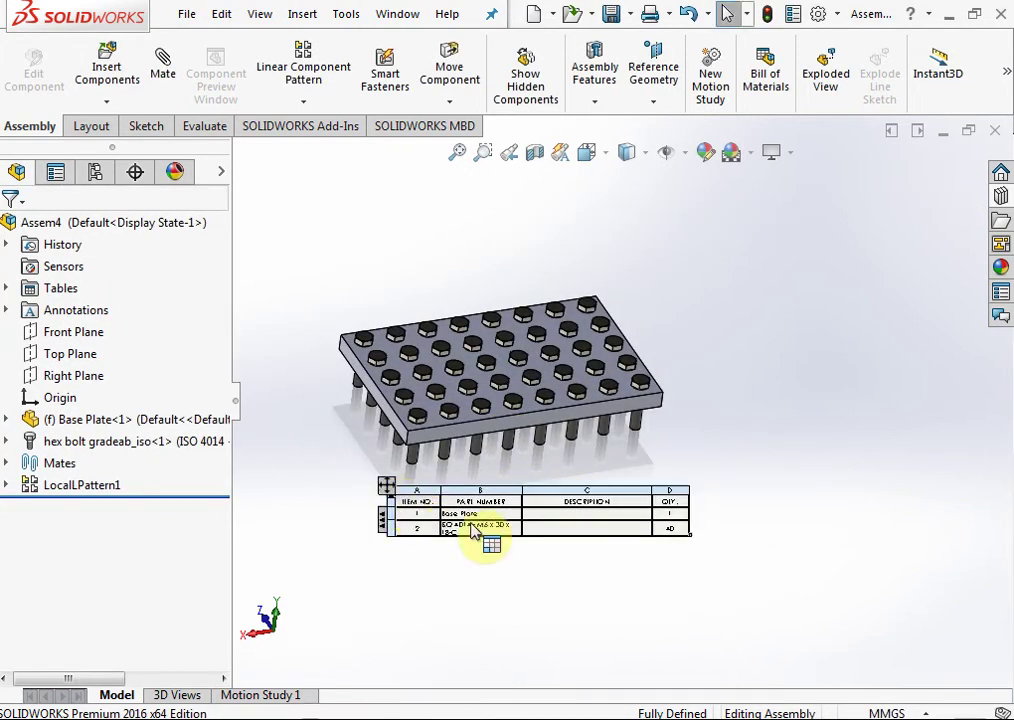
scroll(484, 530, down, 2)
scroll(472, 516, down, 4)
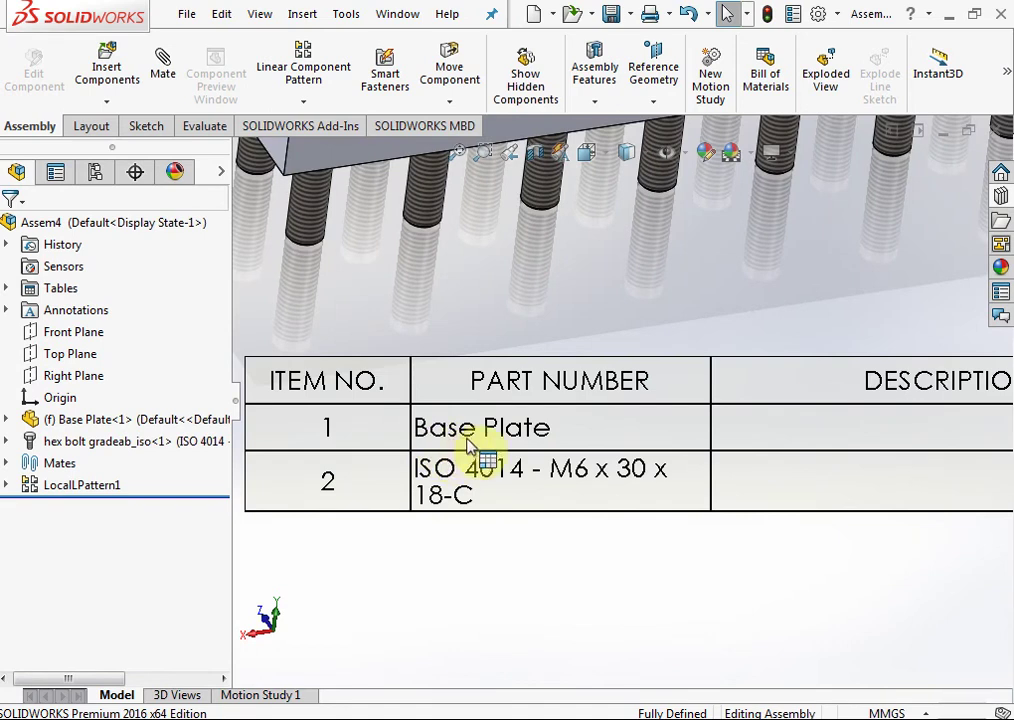
scroll(871, 426, up, 1)
scroll(925, 398, up, 2)
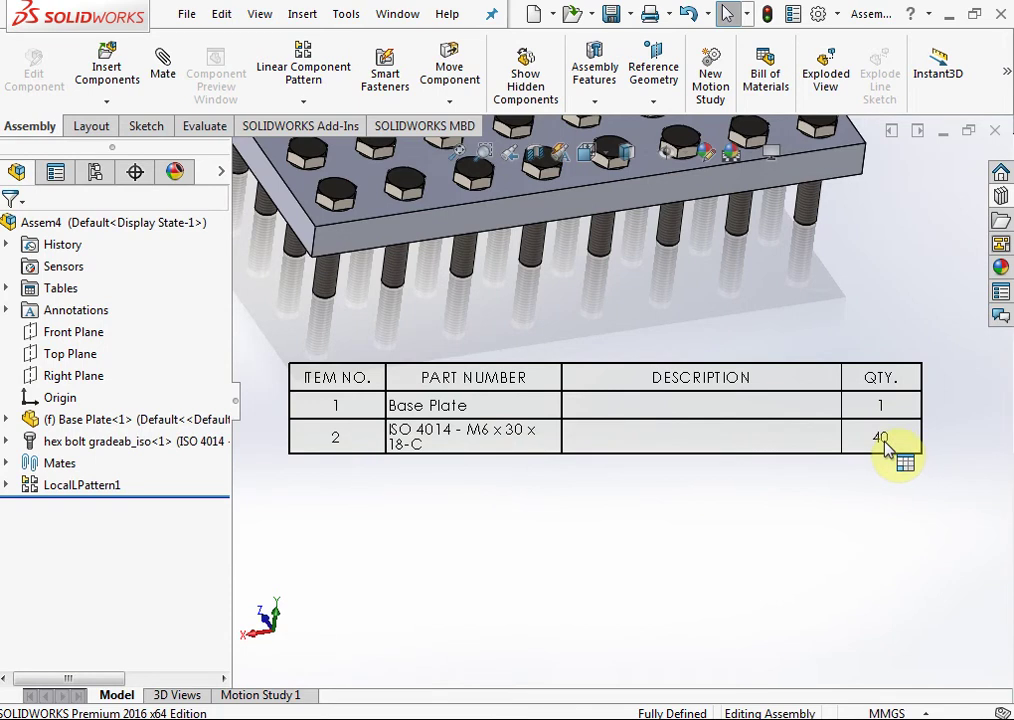
scroll(855, 340, up, 2)
scroll(758, 212, down, 2)
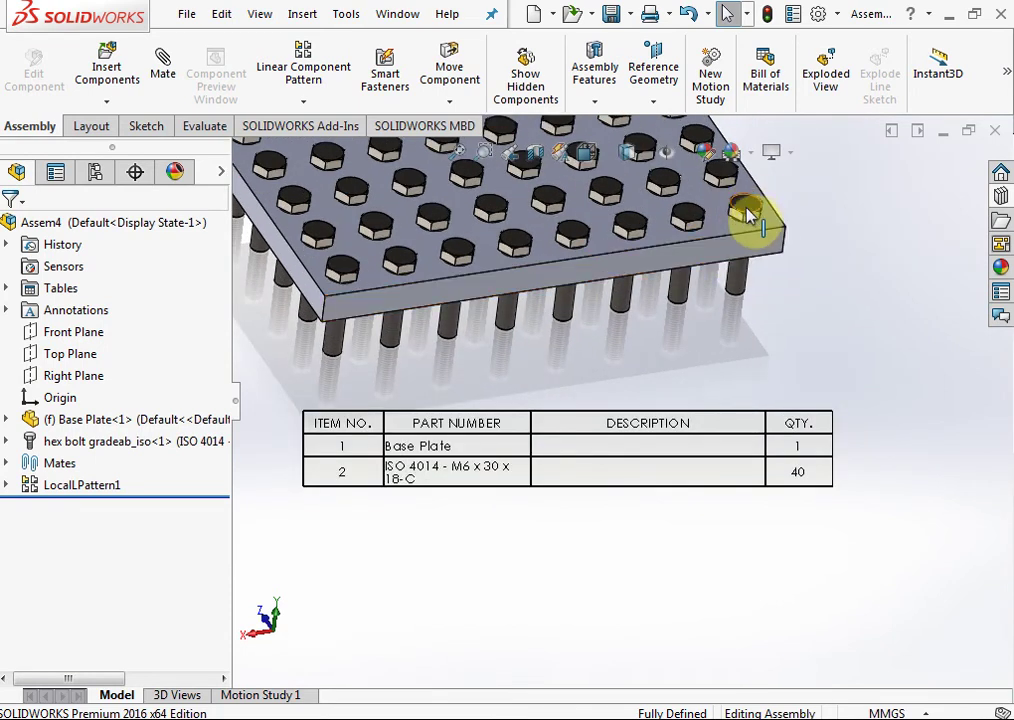
Step: Ctrl-drag the hex bolt to make three more copies beside the plate
ctrl+drag(748, 215, 858, 298)
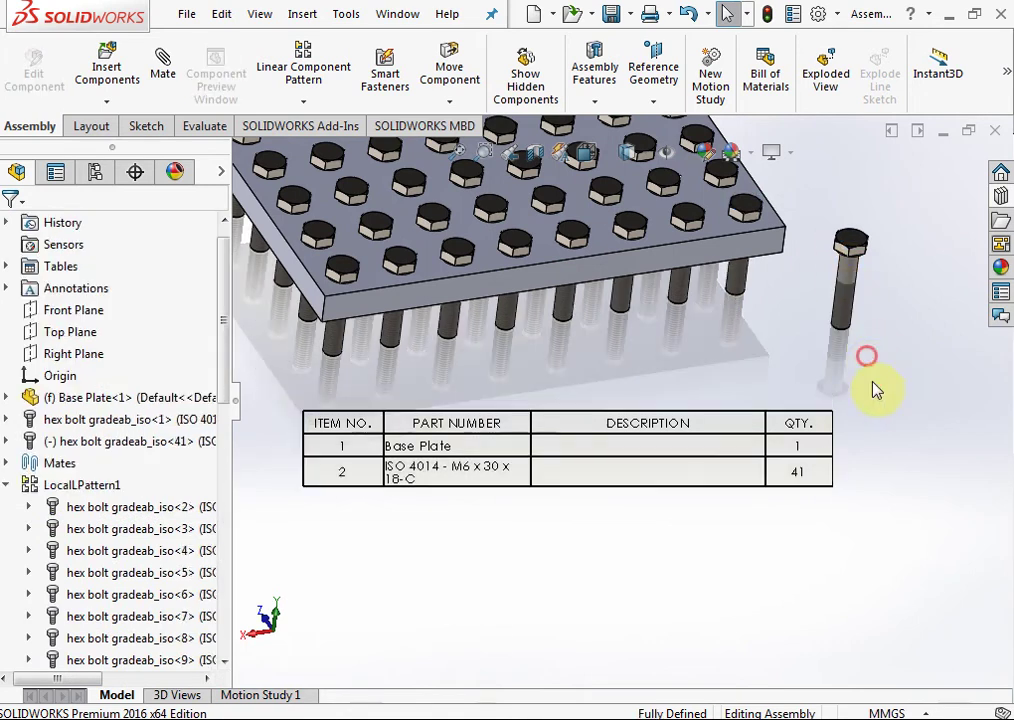
ctrl+drag(856, 294, 887, 323)
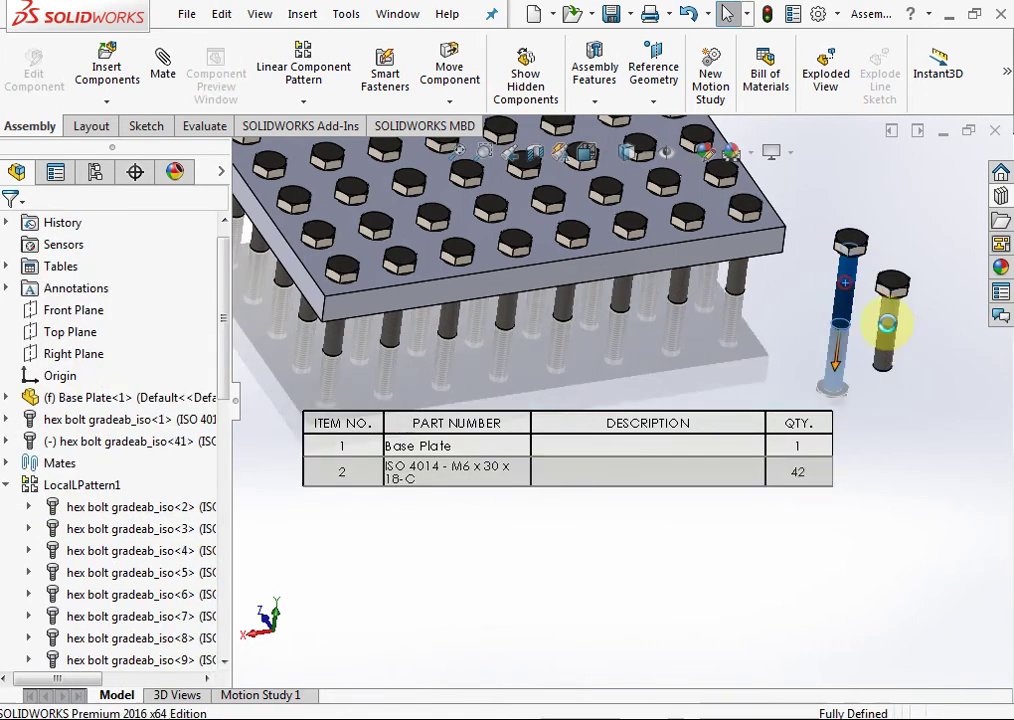
ctrl+drag(881, 368, 944, 355)
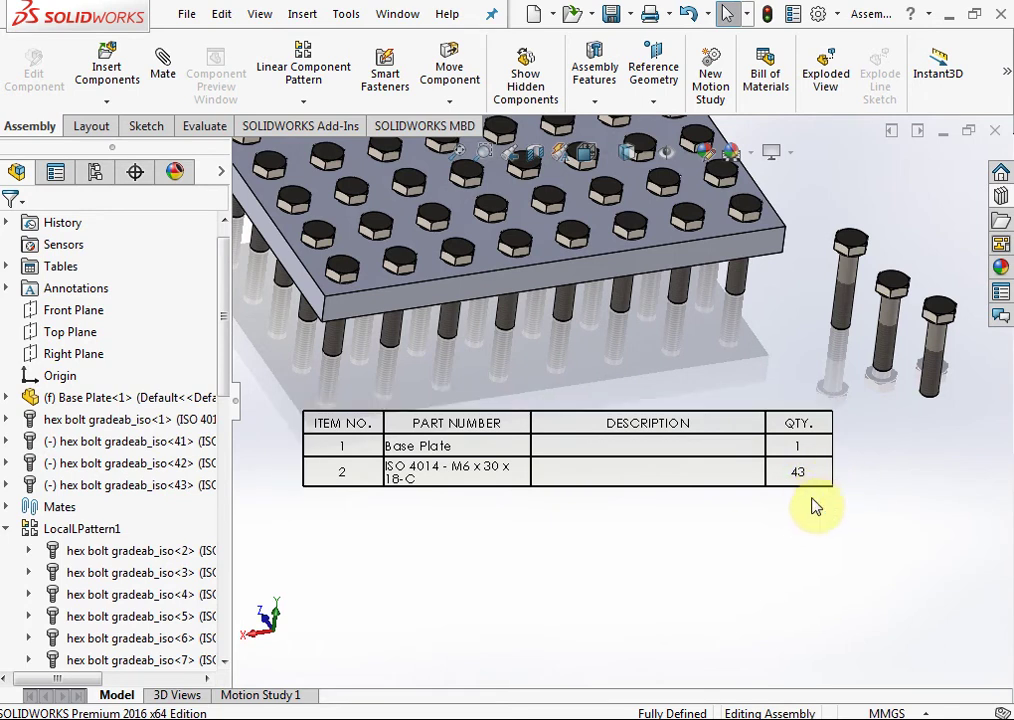
Step: Copy the Base Plate twice so the parts list shows 3 plates
mouse_move(724, 258)
ctrl+mouse_down()
mouse_move(706, 355)
mouse_move(717, 244)
ctrl+mouse_up()
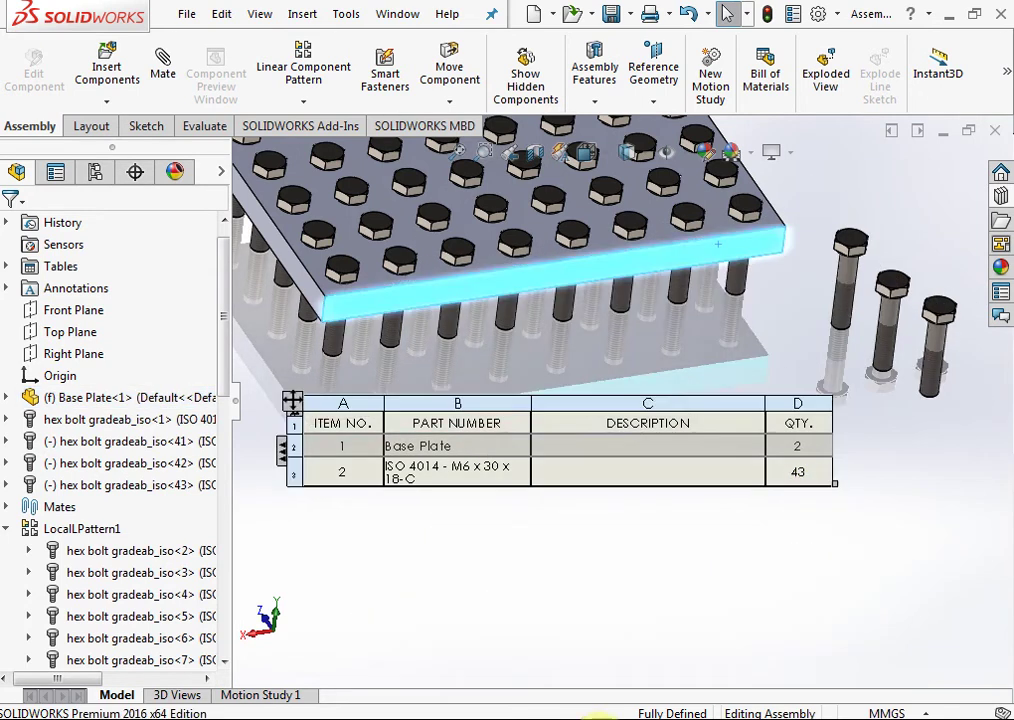
ctrl+drag(597, 714, 600, 607)
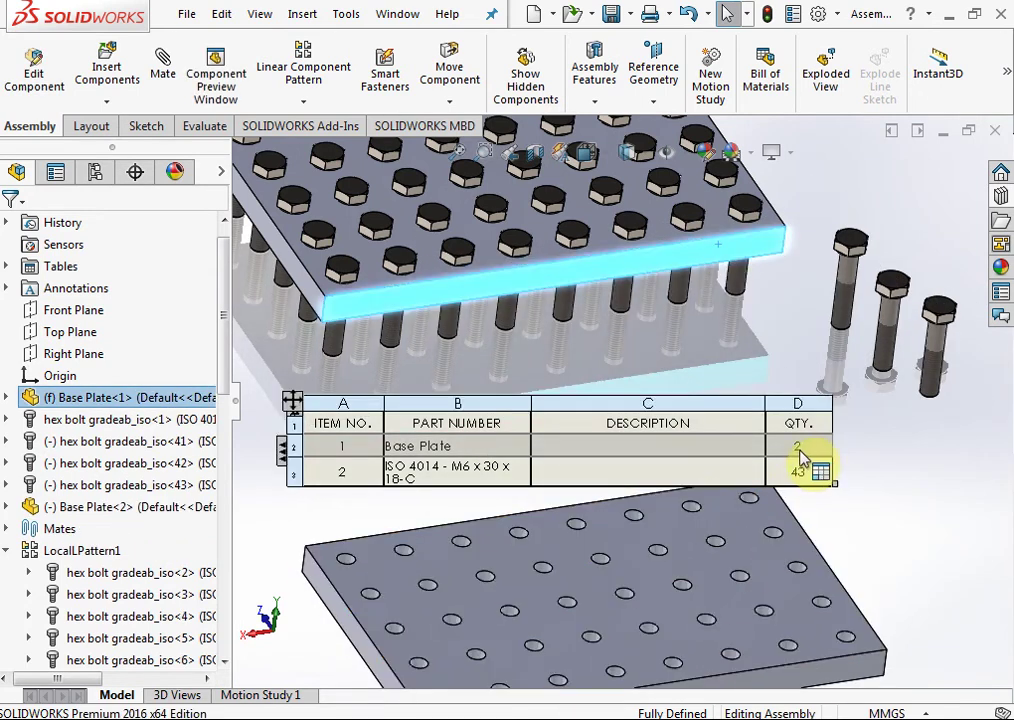
mouse_move(758, 550)
mouse_down()
mouse_move(580, 658)
mouse_move(702, 681)
mouse_up()
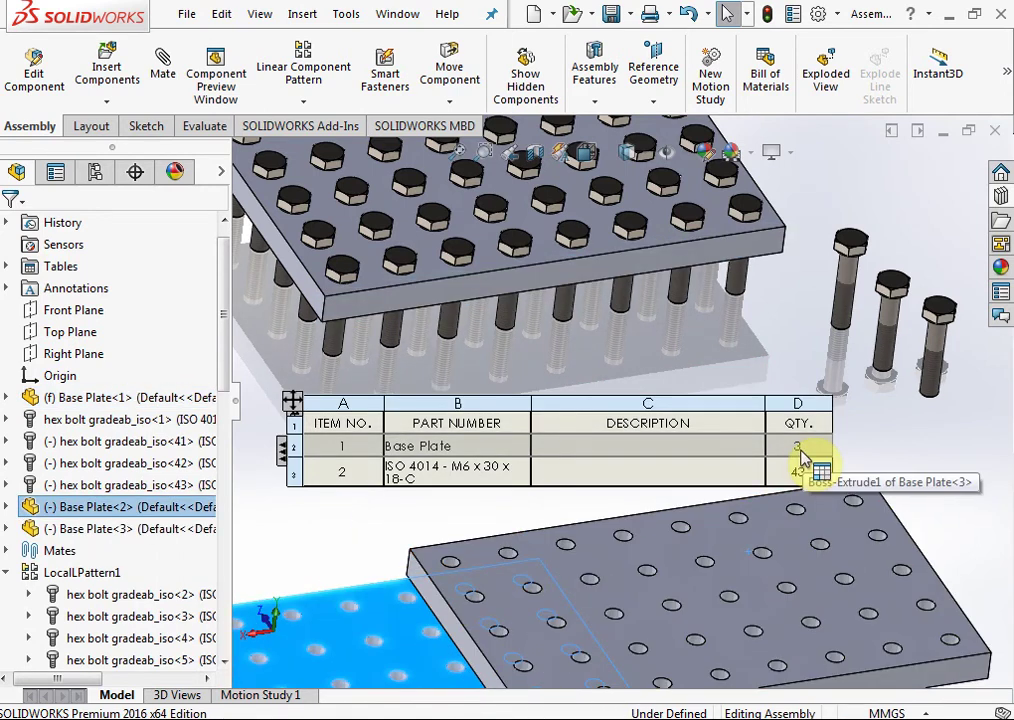
click(890, 448)
scroll(754, 463, up, 2)
scroll(754, 463, up, 2)
scroll(582, 414, down, 4)
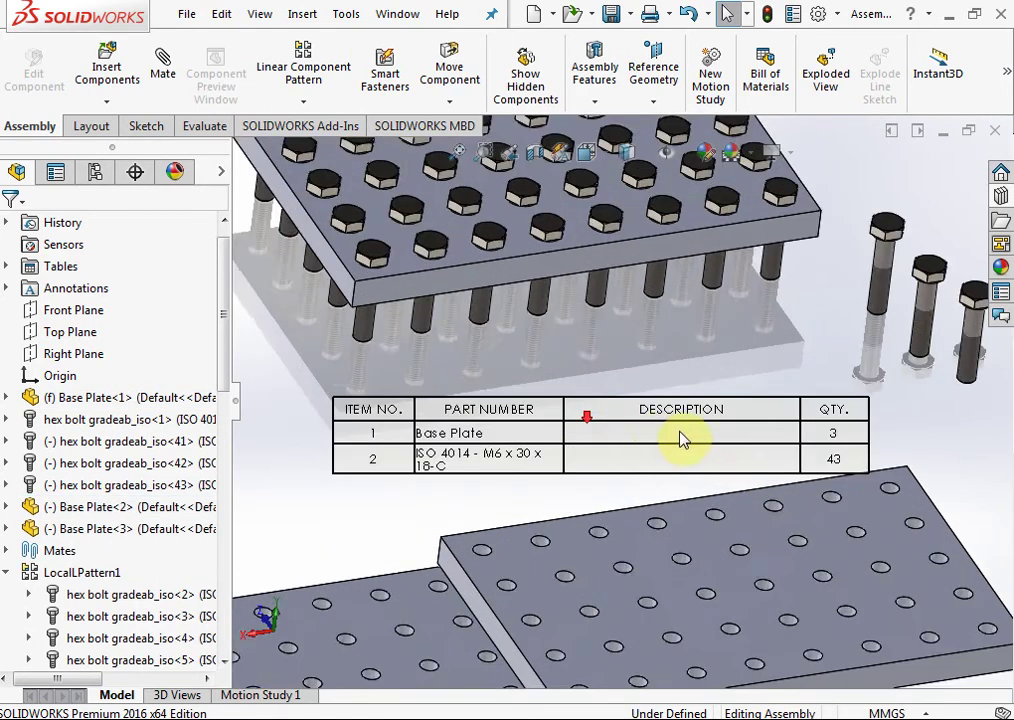
scroll(680, 440, down, 3)
scroll(407, 373, up, 4)
scroll(645, 398, up, 2)
Step: Collapse the FeatureManager tree items and zoom out
click(645, 452)
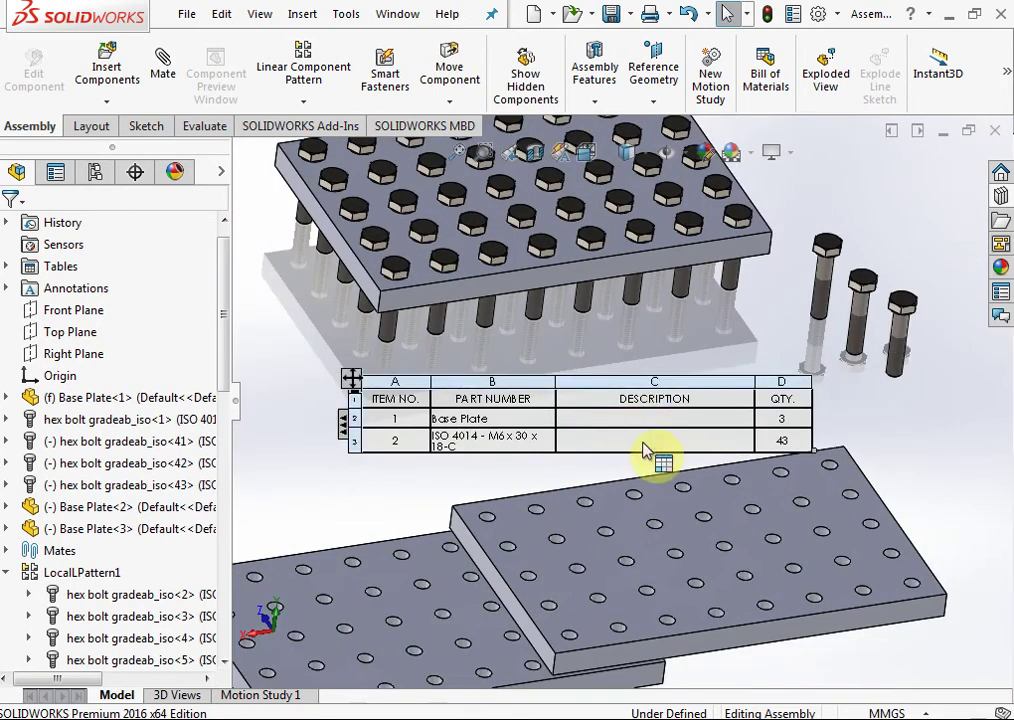
click(948, 498)
right_click(183, 333)
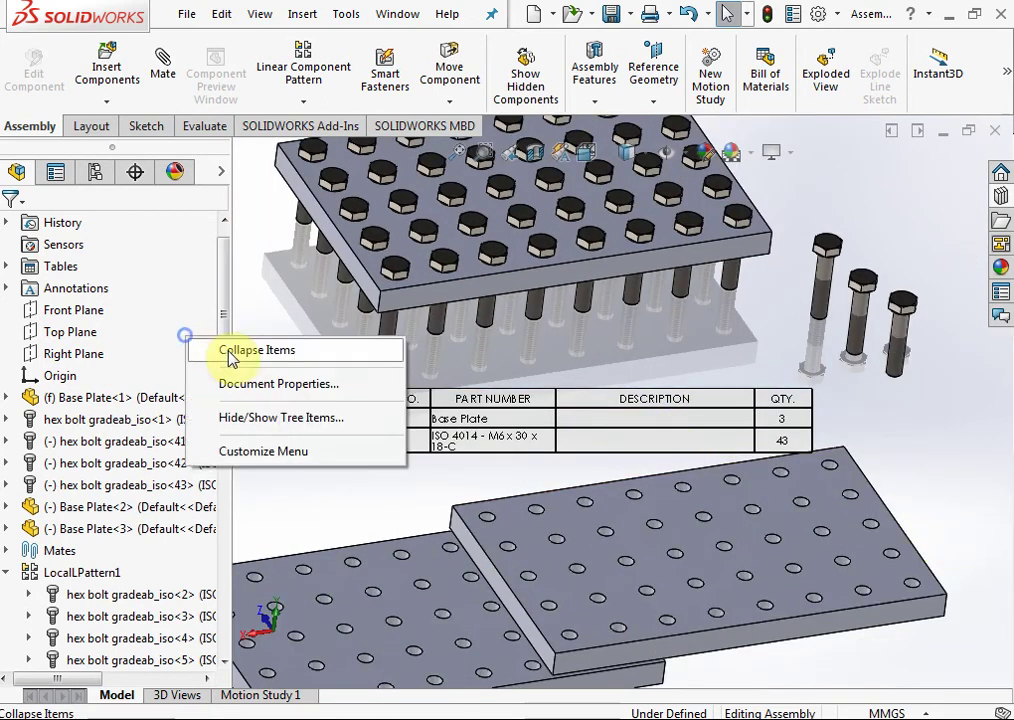
click(228, 350)
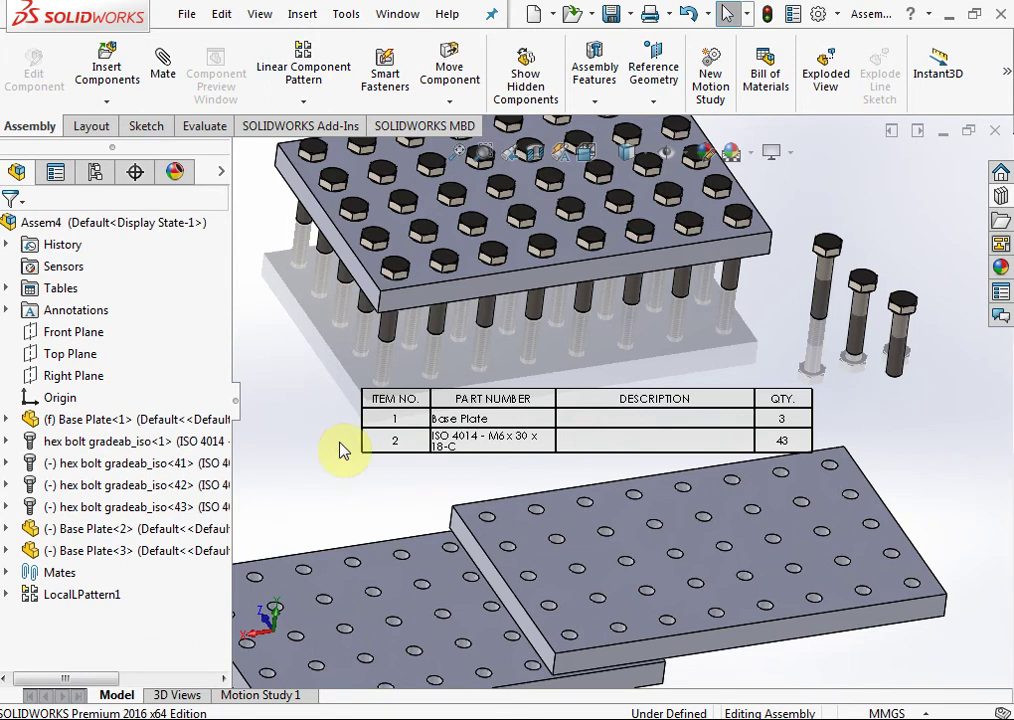
scroll(580, 425, up, 2)
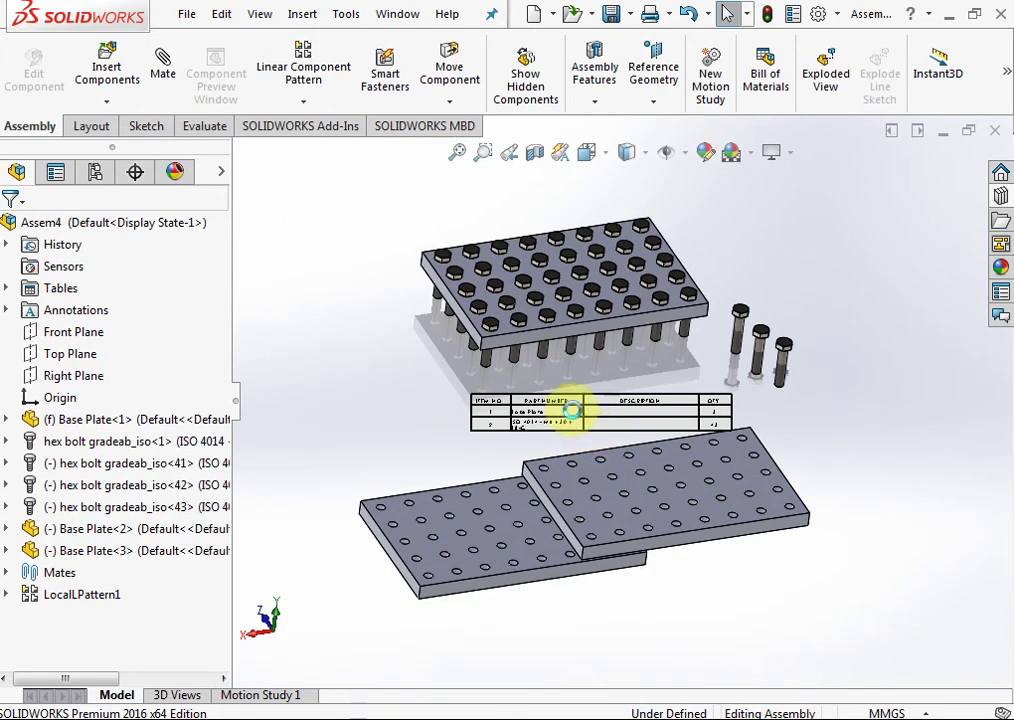
key(ctrl+Tab)
Step: Switch to the Assem3 flange assembly and orbit it to an angled view from above
click(412, 400)
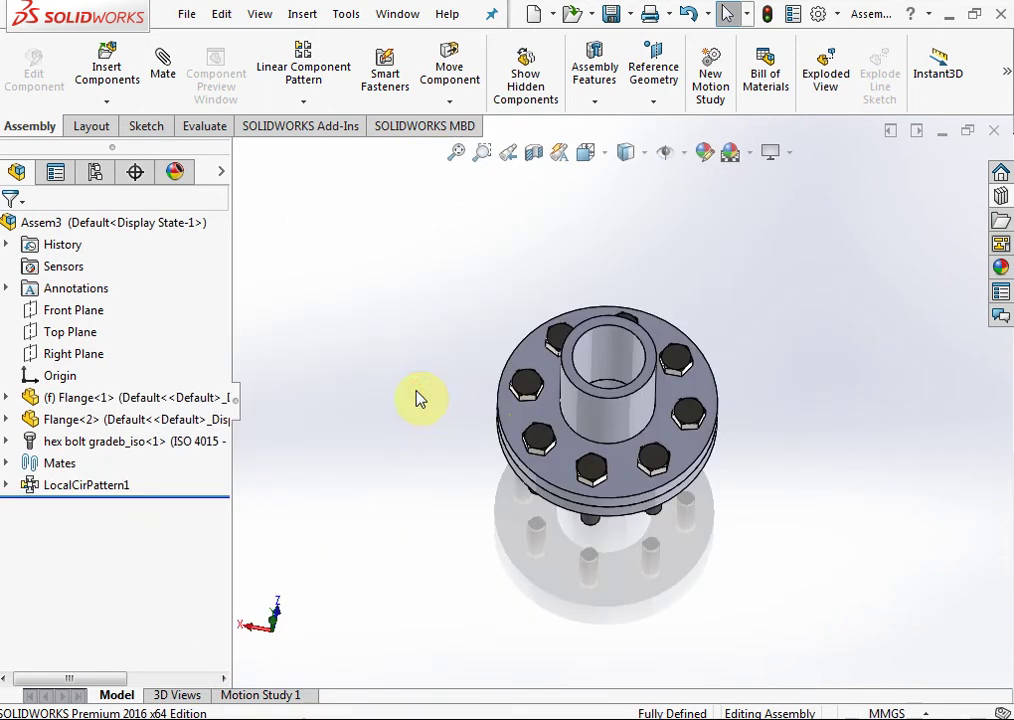
mouse_move(668, 525)
middle_down()
mouse_move(661, 420)
mouse_move(672, 446)
middle_up()
scroll(661, 420, down, 3)
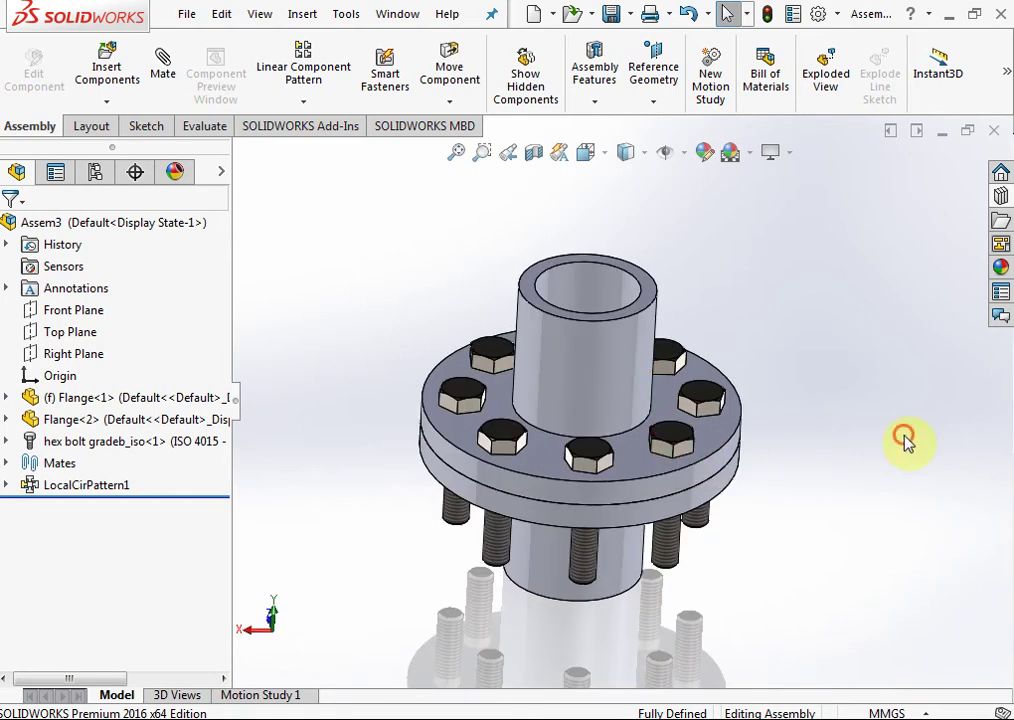
scroll(800, 420, up, 3)
middle_drag(751, 392, 808, 433)
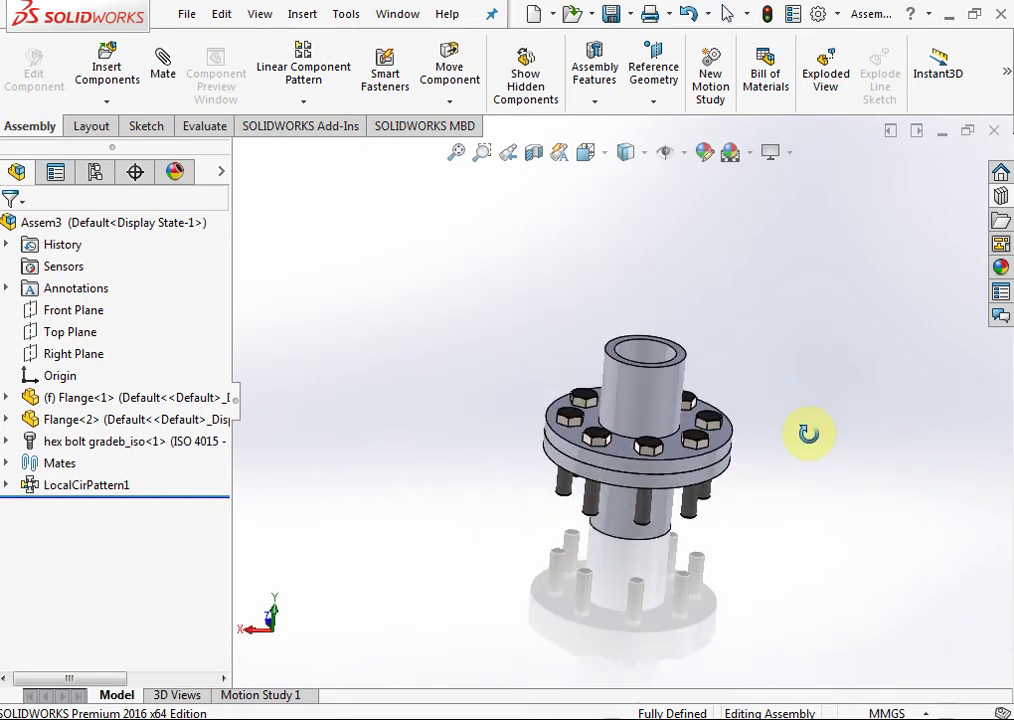
mouse_move(663, 430)
middle_down()
mouse_move(781, 426)
mouse_move(797, 250)
middle_up()
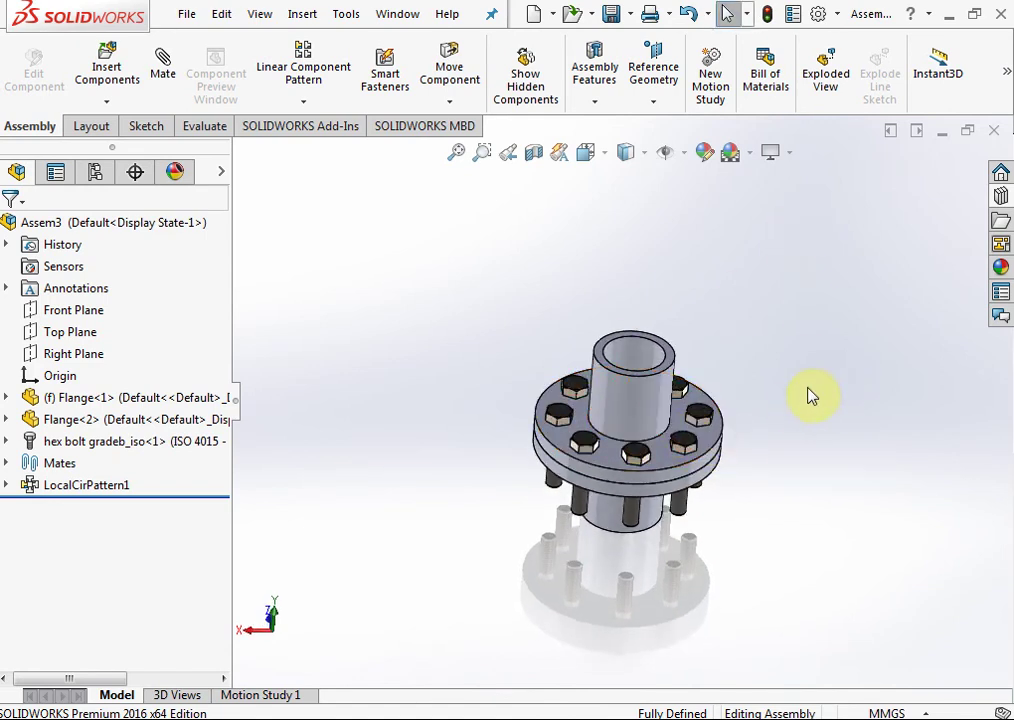
Step: Start an exploded view and select all eight hex bolts
click(827, 76)
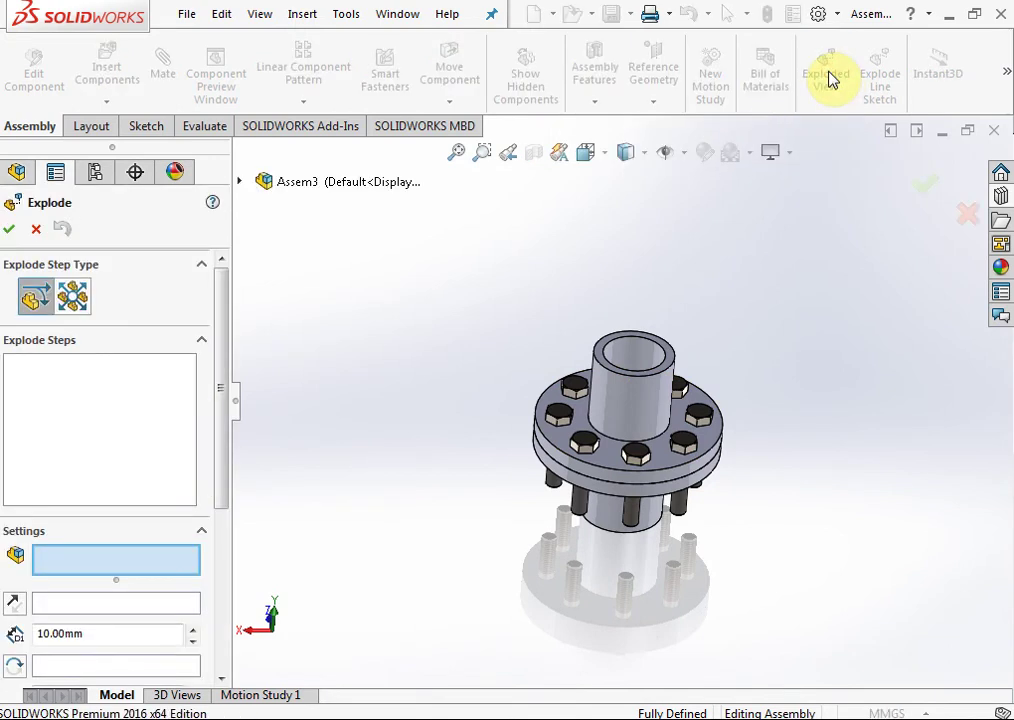
middle_drag(755, 230, 739, 347)
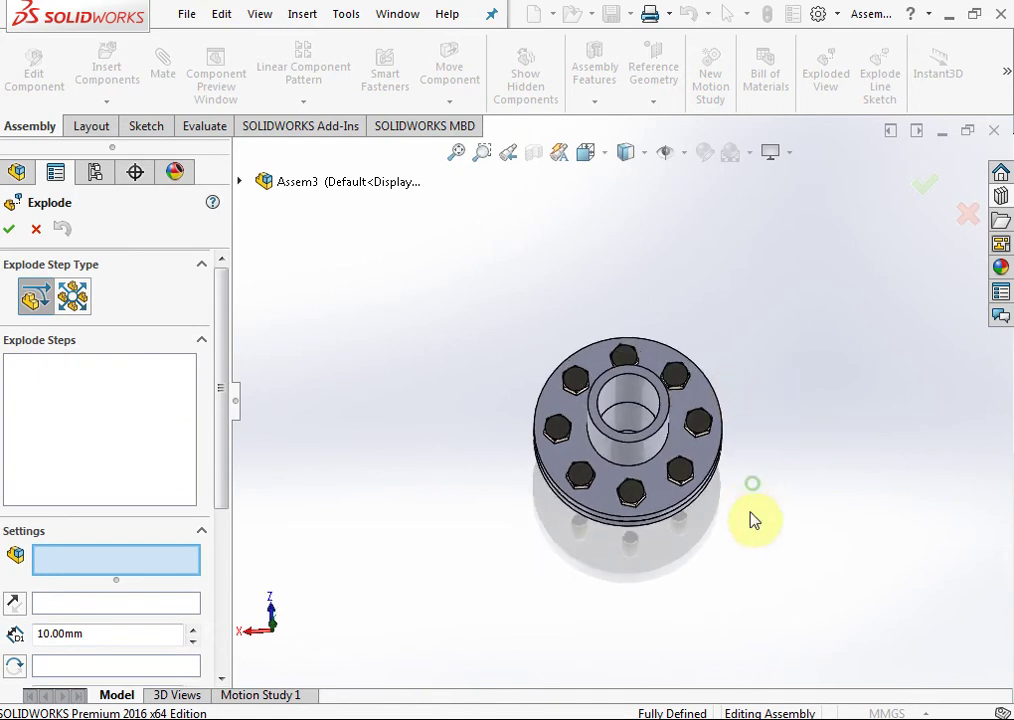
scroll(650, 395, down, 4)
scroll(648, 390, down, 1)
click(566, 320)
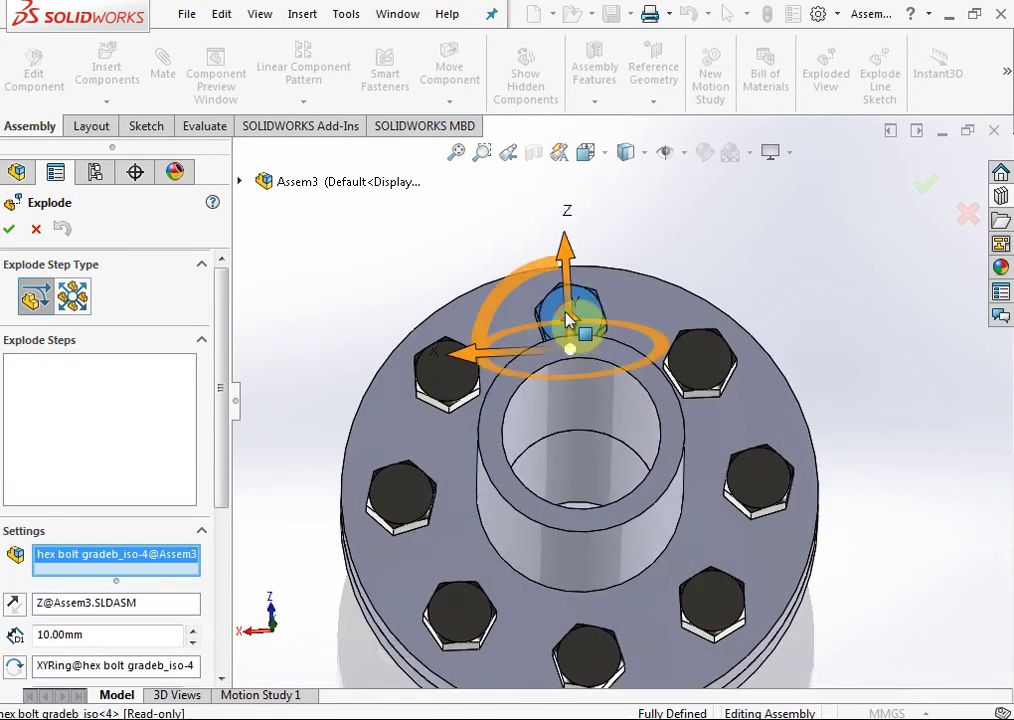
click(710, 368)
click(755, 500)
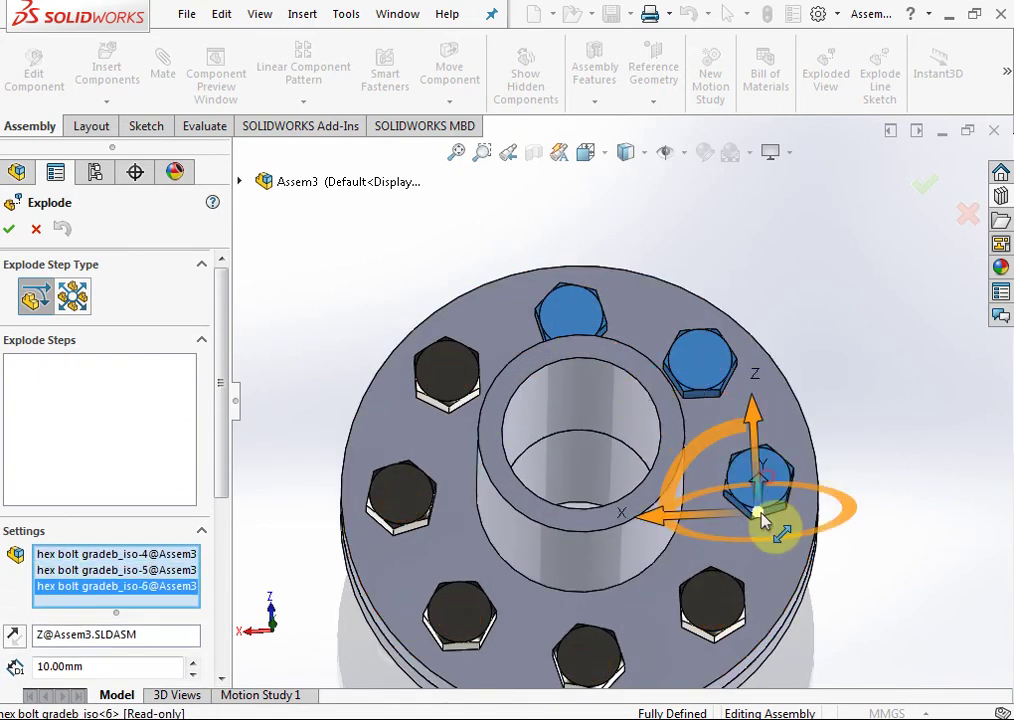
click(719, 614)
click(600, 666)
click(450, 603)
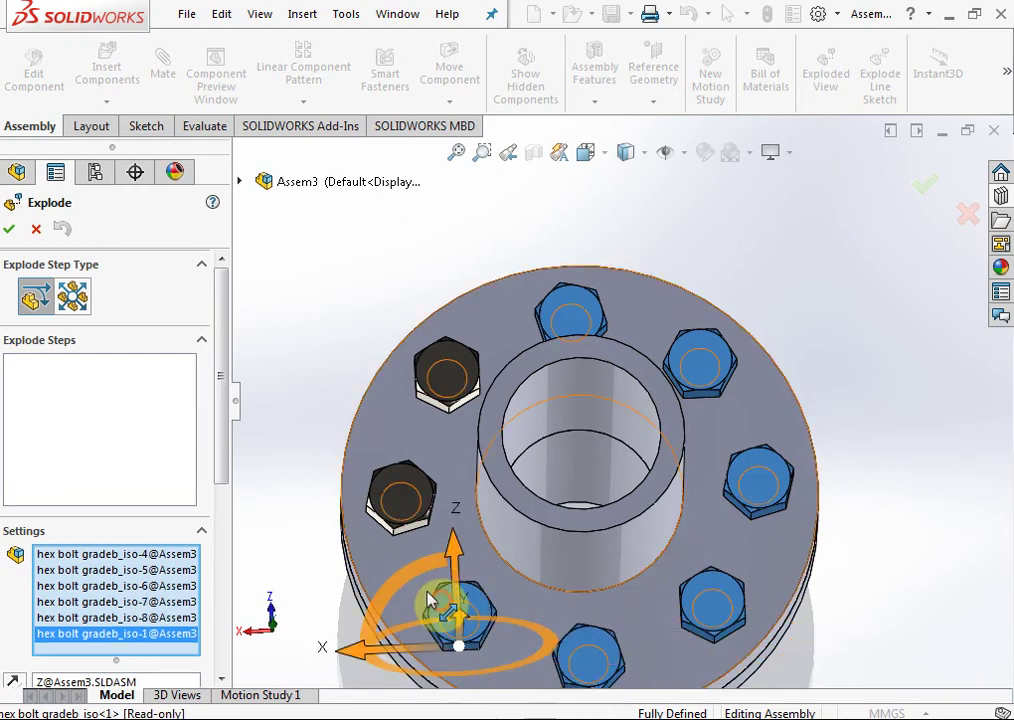
click(398, 493)
click(449, 366)
Step: Lift the eight bolts up along Y above the flange as the first explode step
mouse_move(452, 362)
middle_down()
mouse_move(629, 414)
mouse_move(695, 362)
mouse_move(684, 267)
mouse_move(674, 265)
middle_up()
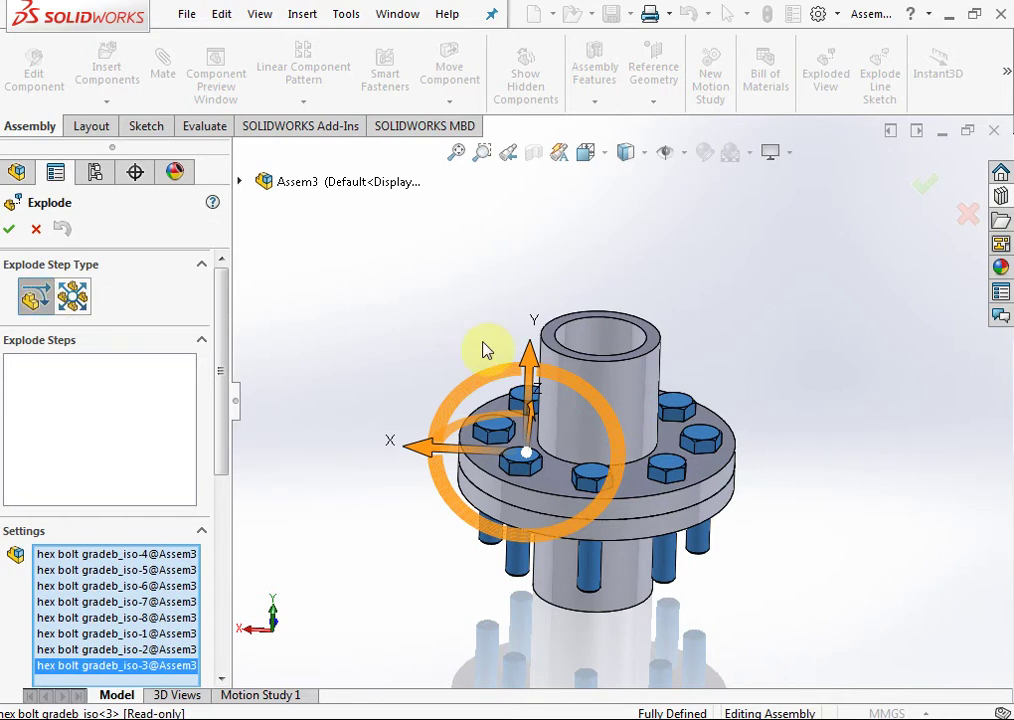
mouse_move(482, 346)
middle_down()
mouse_move(632, 292)
mouse_move(619, 343)
middle_up()
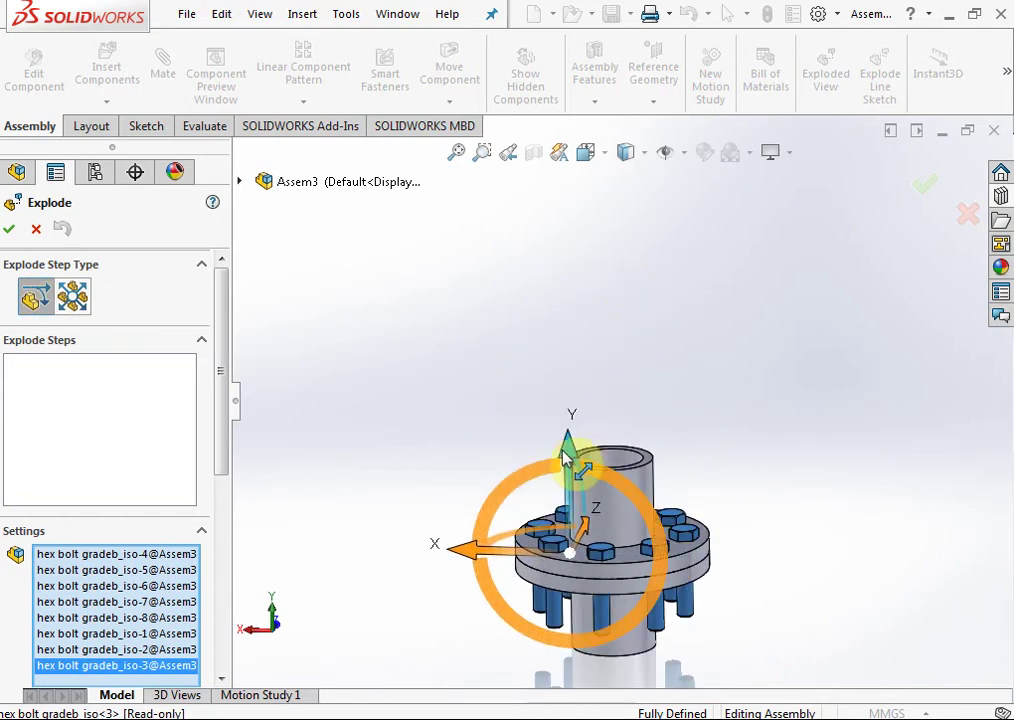
drag(562, 452, 582, 139)
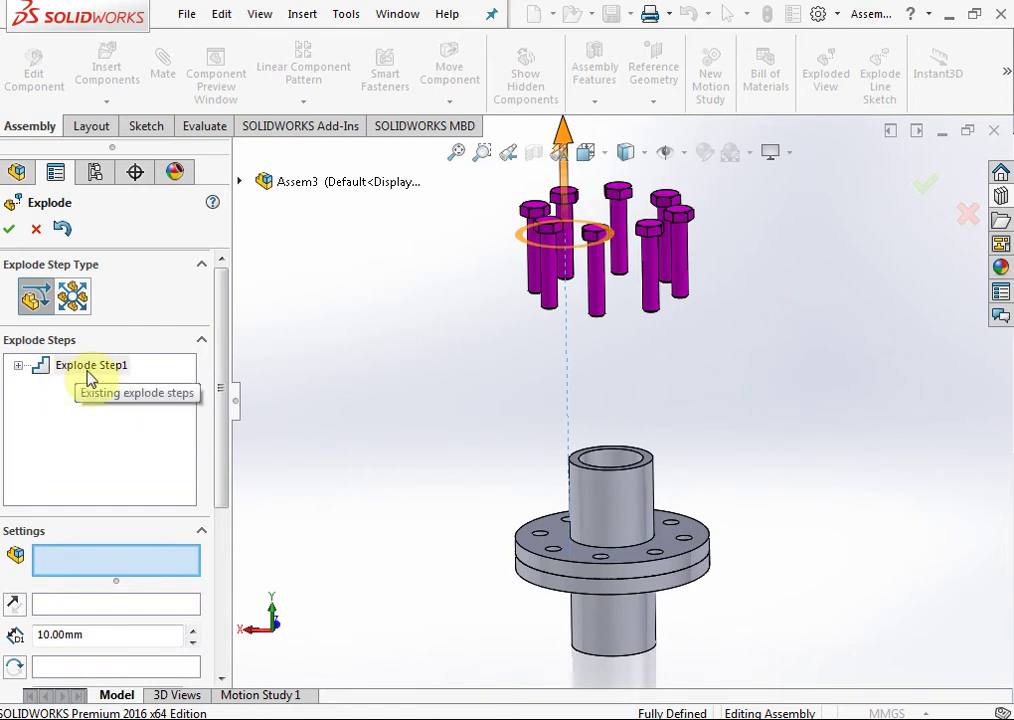
click(713, 407)
Step: Pull the lower flange away, raise the upper flange along Y, and accept the exploded view
click(633, 577)
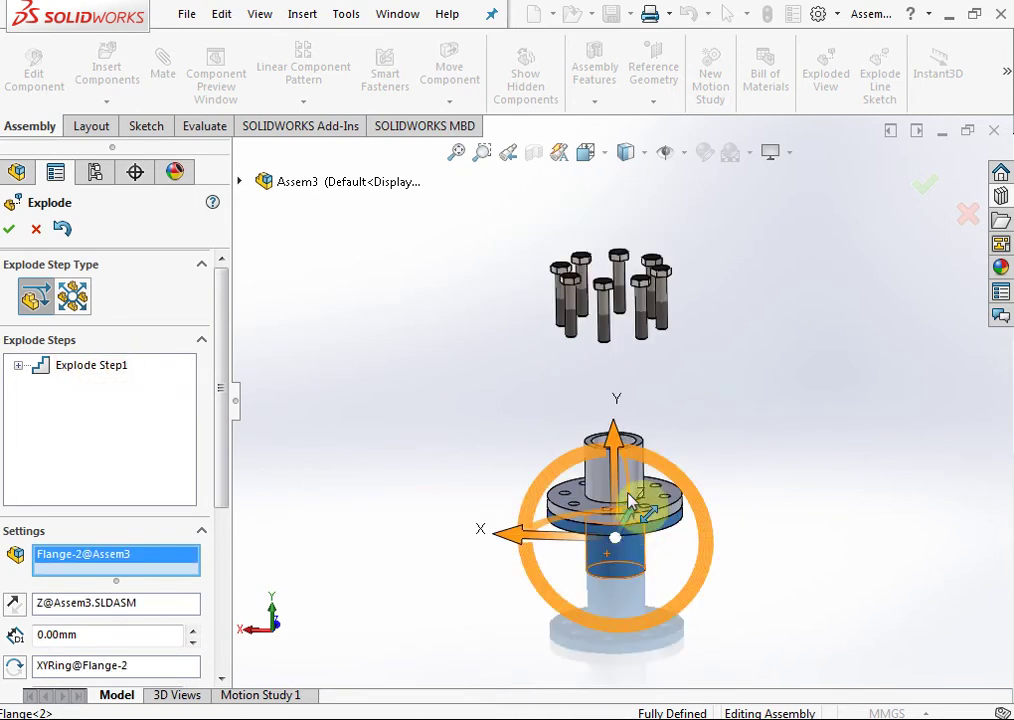
mouse_move(618, 535)
mouse_down()
mouse_move(622, 500)
mouse_move(641, 546)
mouse_up()
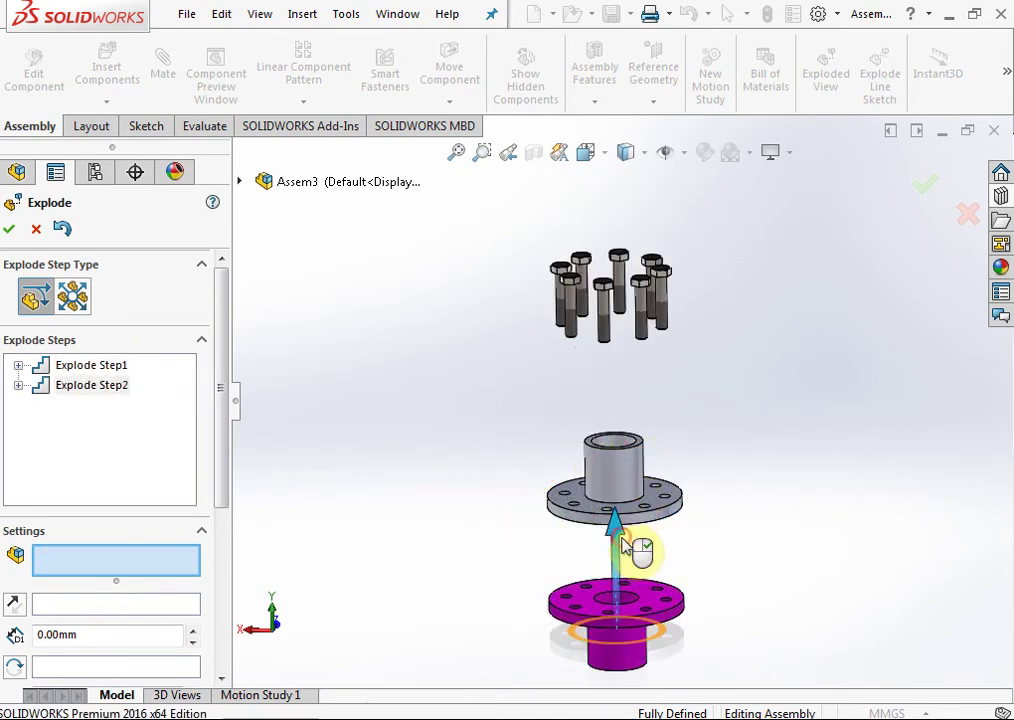
click(624, 487)
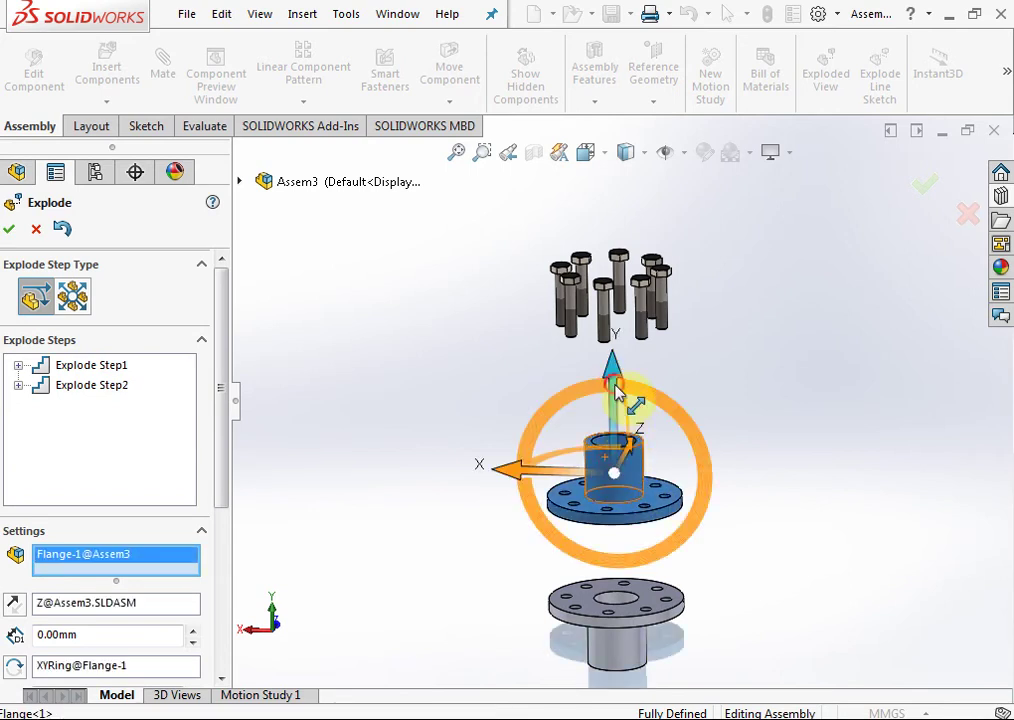
drag(616, 410, 617, 342)
click(770, 440)
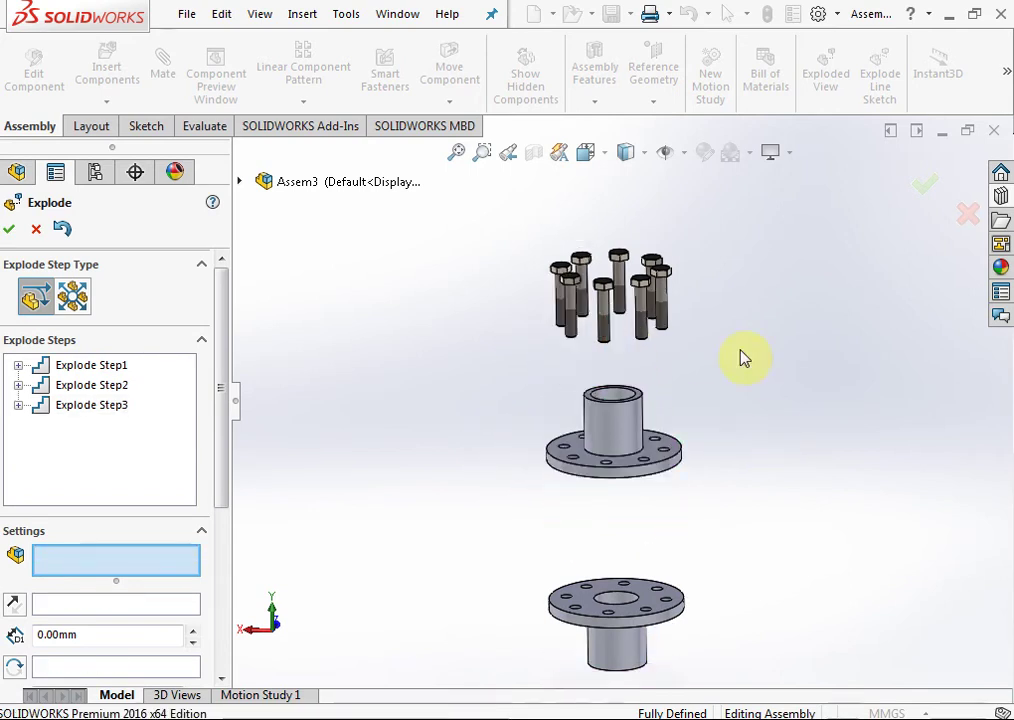
mouse_move(765, 512)
middle_down()
mouse_move(790, 495)
mouse_move(720, 502)
mouse_move(868, 293)
middle_up()
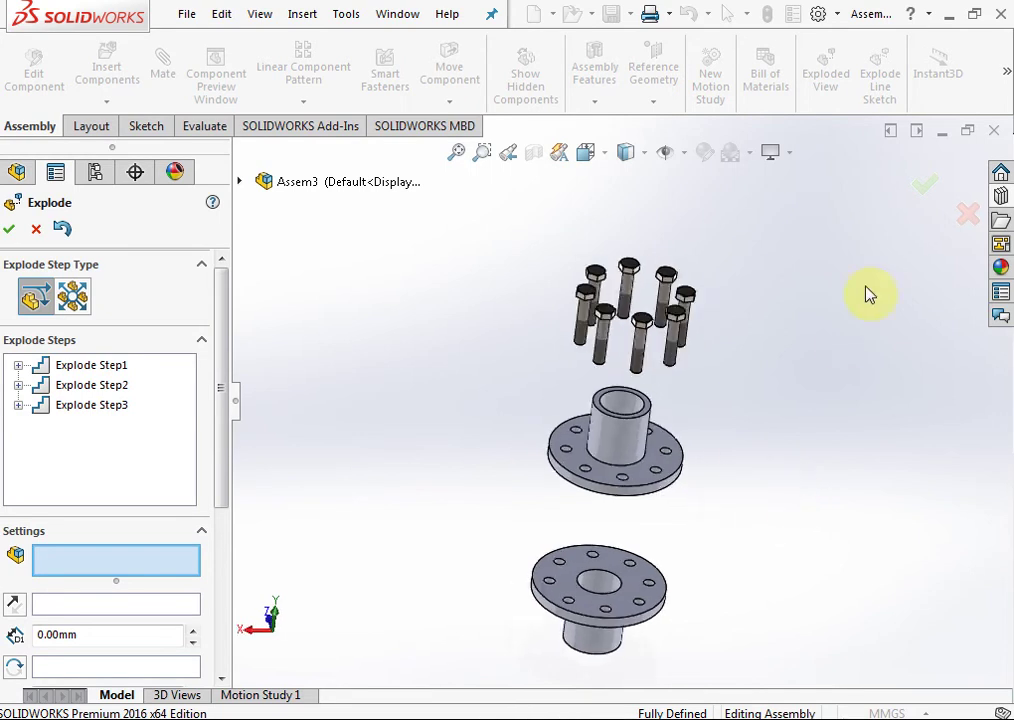
click(928, 190)
Step: Orbit the exploded assembly to look from above and start the 3DExplode1 explode line sketch
mouse_move(797, 534)
middle_down()
mouse_move(731, 460)
mouse_move(661, 475)
mouse_move(660, 527)
mouse_move(679, 543)
middle_up()
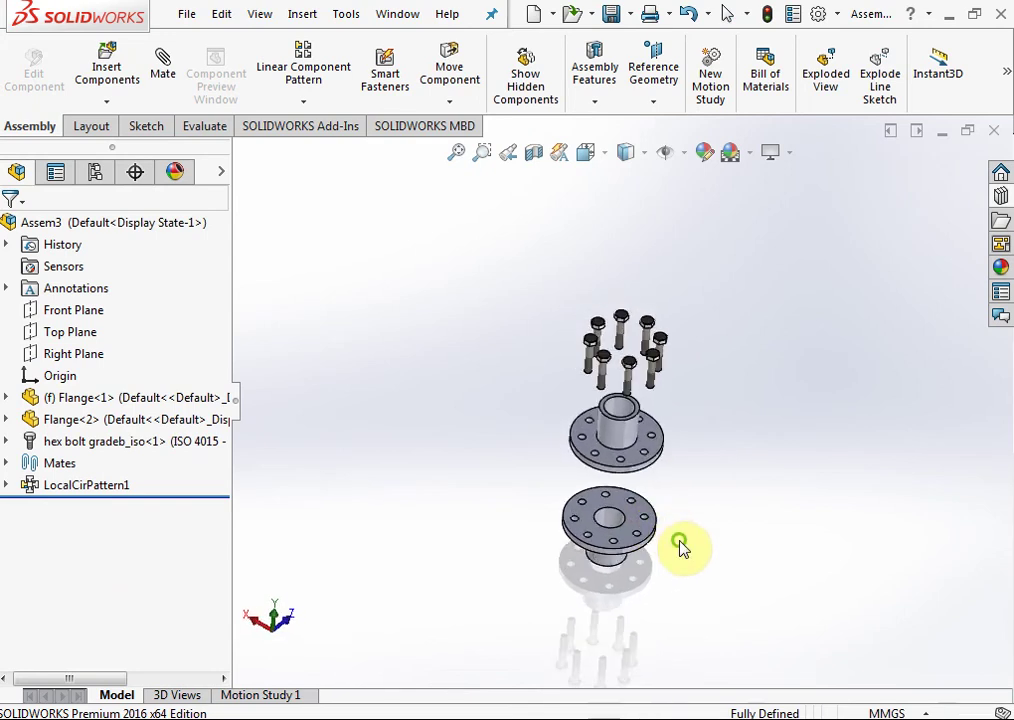
scroll(679, 491, down, 3)
middle_drag(677, 490, 672, 482)
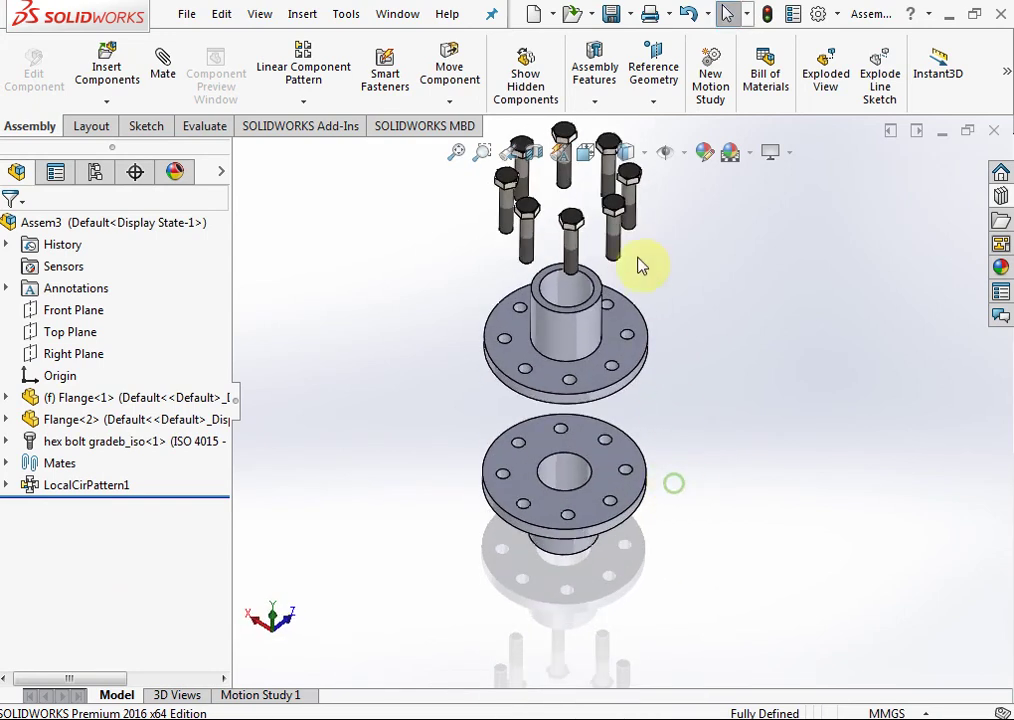
click(613, 240)
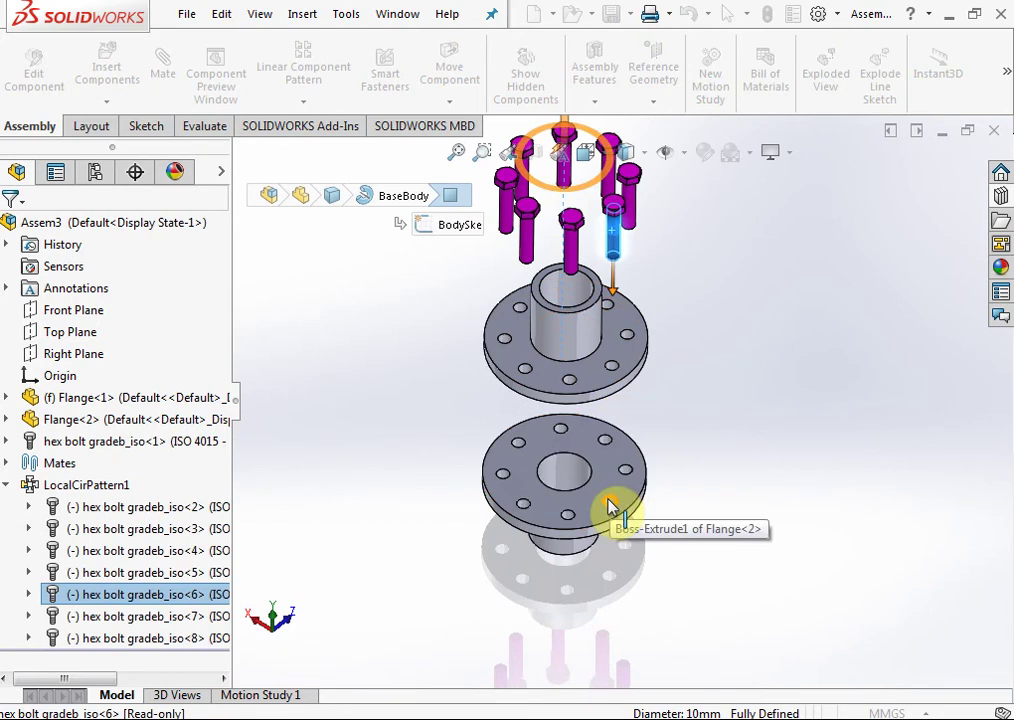
click(638, 210)
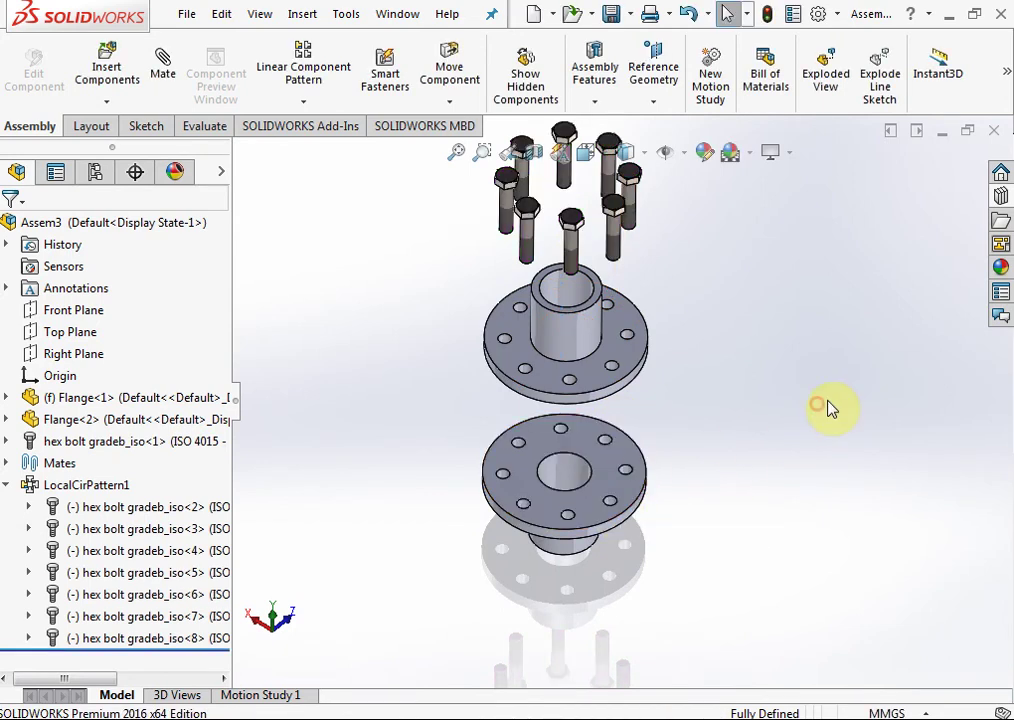
click(884, 88)
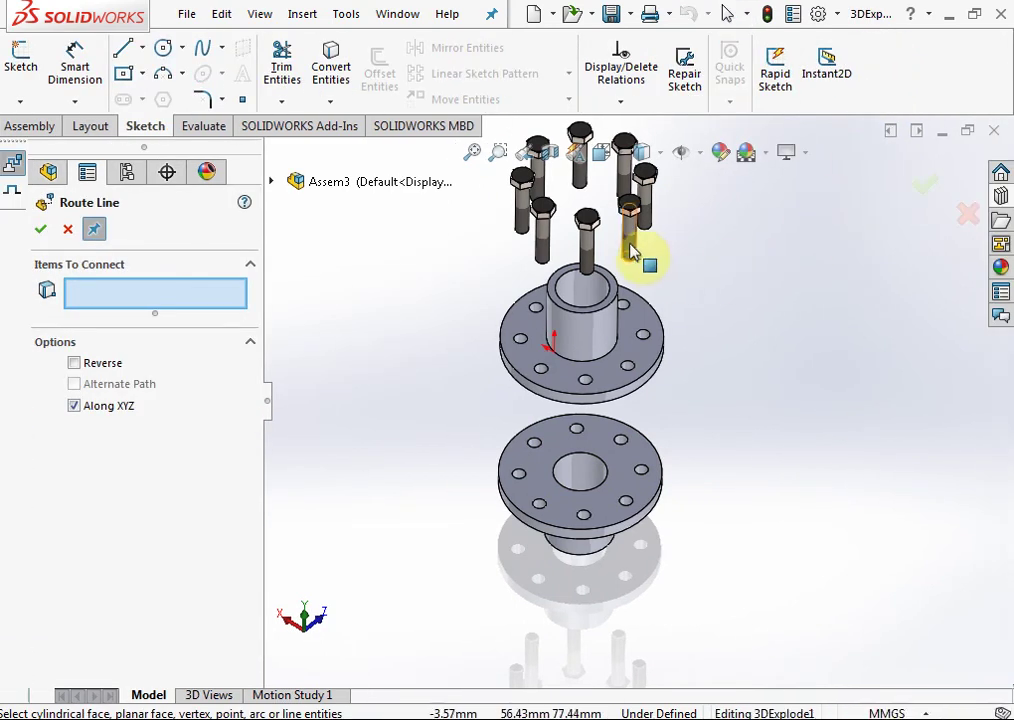
Step: Route a dashed explode line from one bolt face down to the lower flange face
click(630, 250)
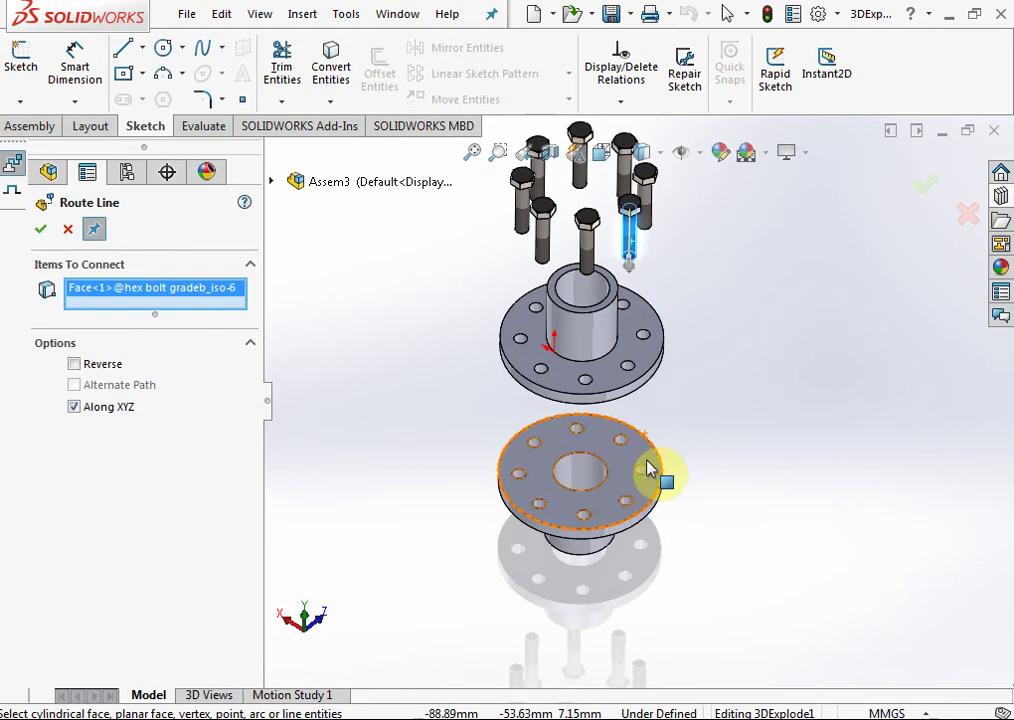
scroll(640, 480, down, 2)
scroll(625, 498, down, 2)
click(630, 500)
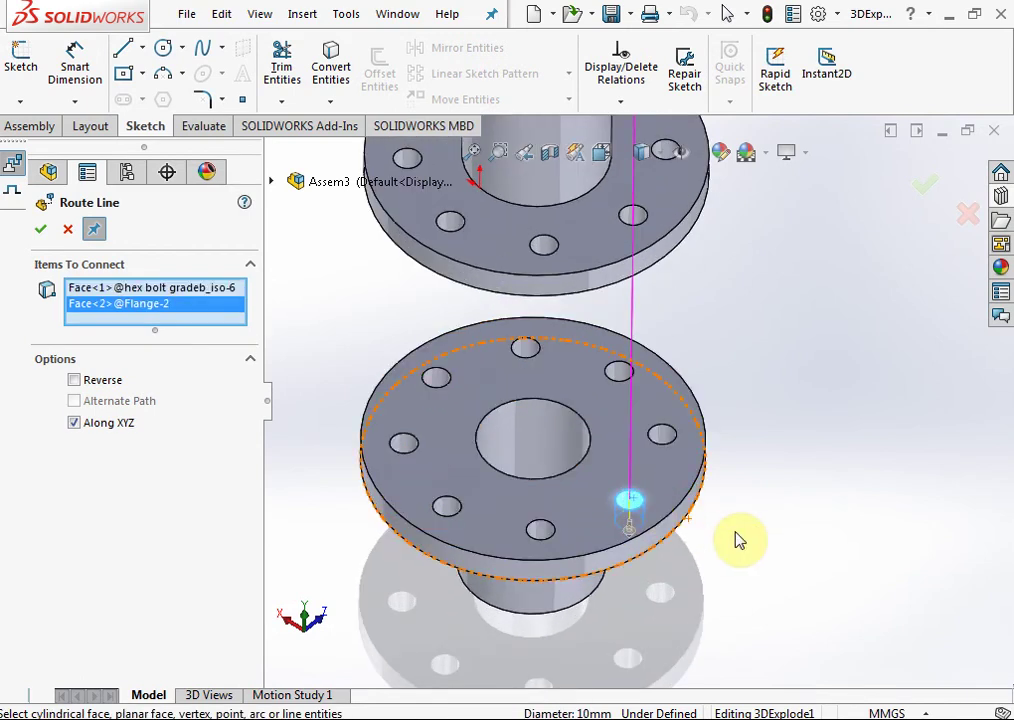
scroll(800, 420, up, 3)
click(918, 190)
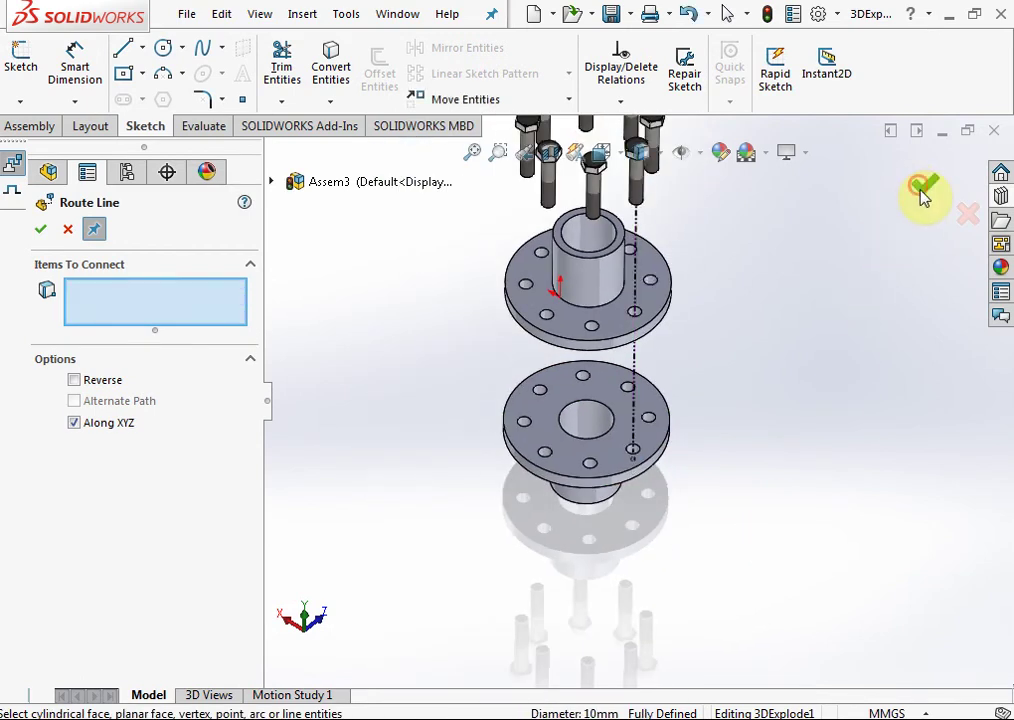
scroll(842, 253, up, 3)
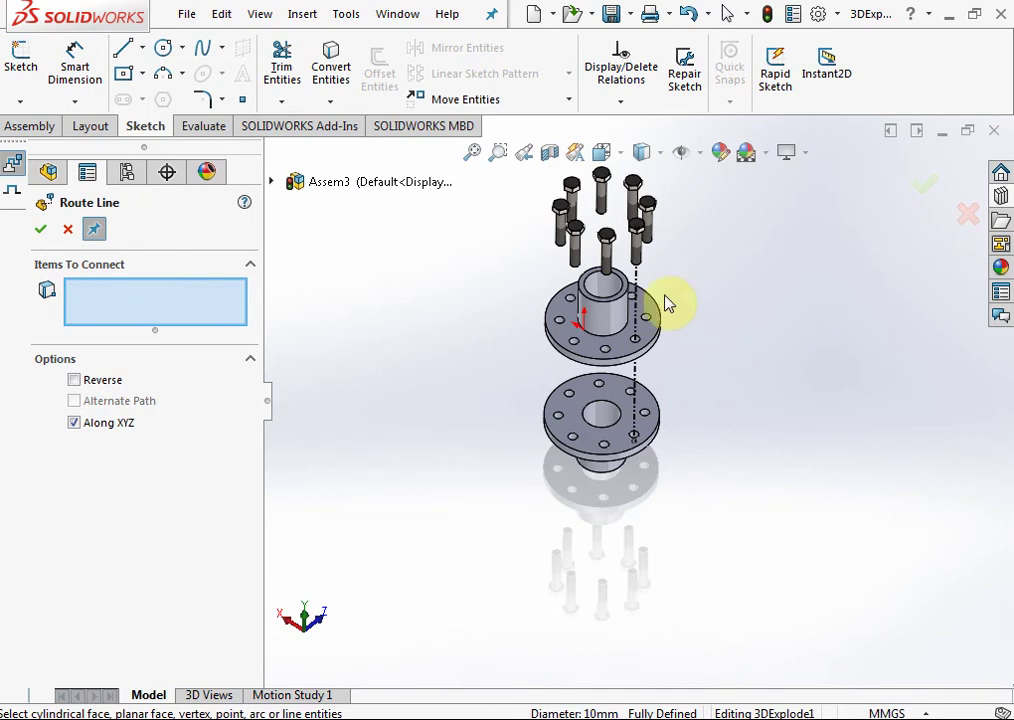
Step: Route a second explode line from another bolt down to the lower flange
click(565, 235)
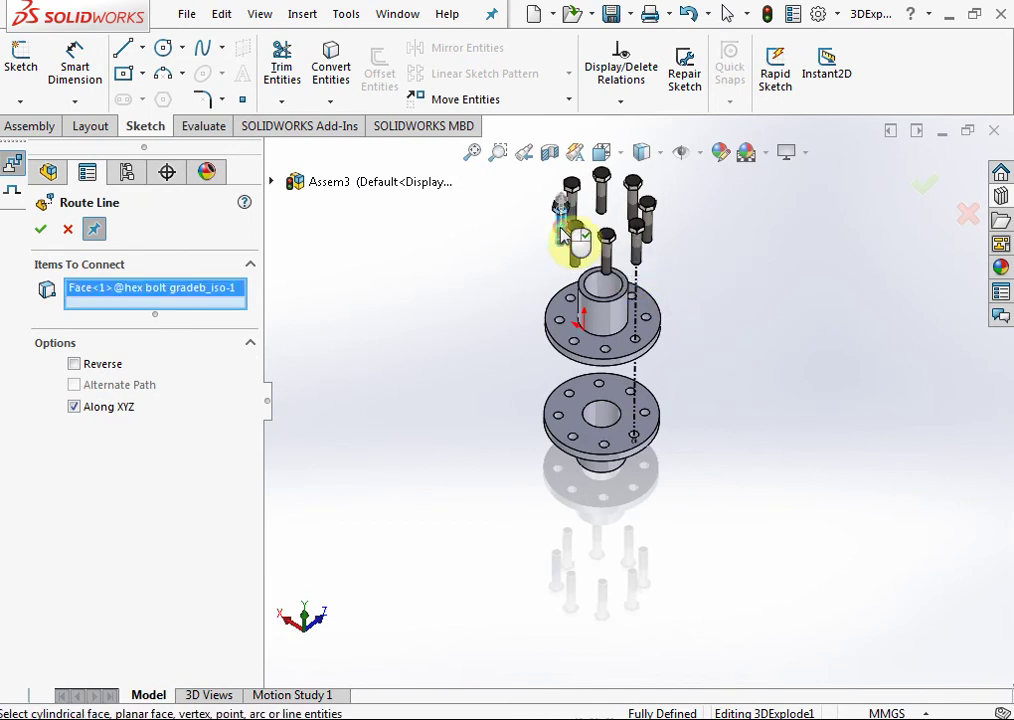
scroll(565, 425, down, 1)
scroll(565, 425, down, 4)
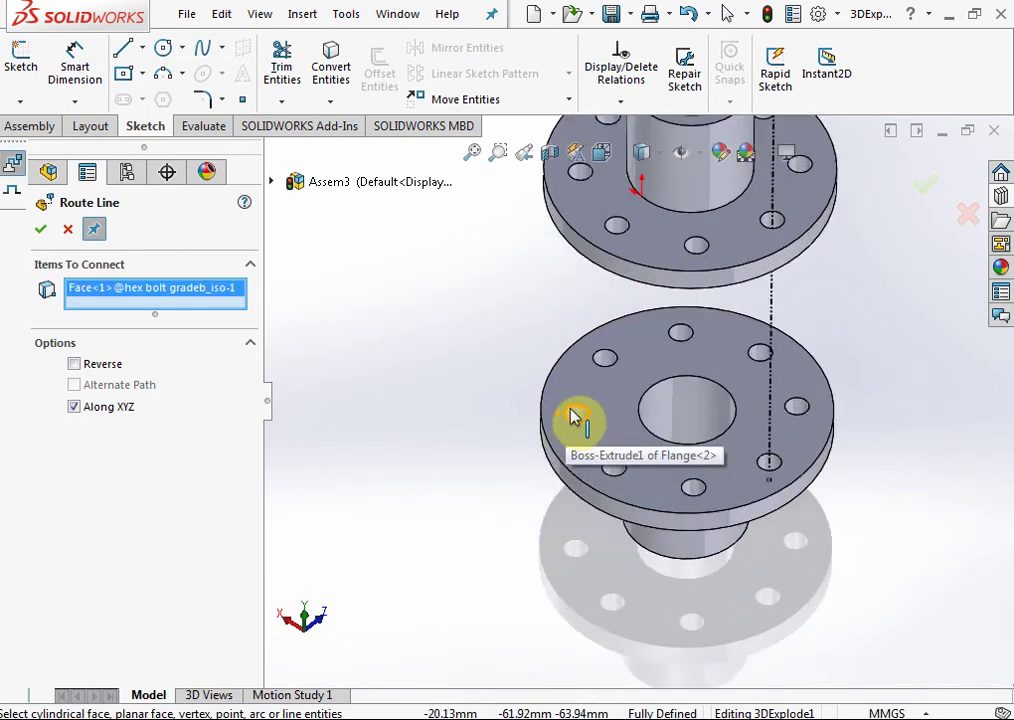
click(584, 422)
scroll(860, 366, up, 2)
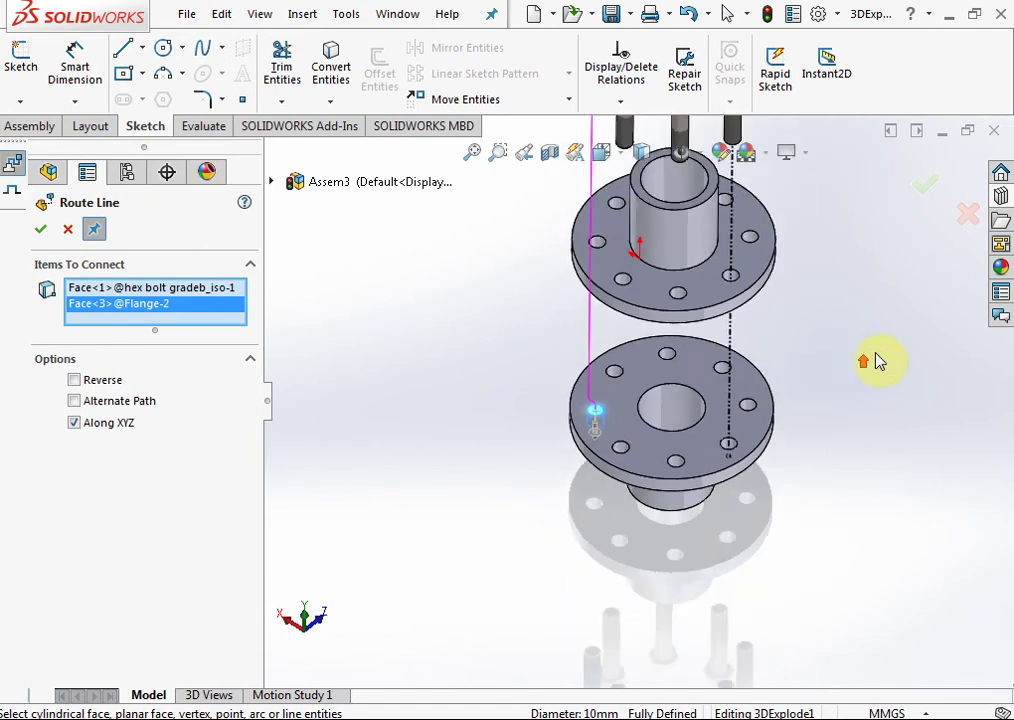
scroll(880, 340, up, 1)
click(916, 192)
scroll(760, 312, up, 3)
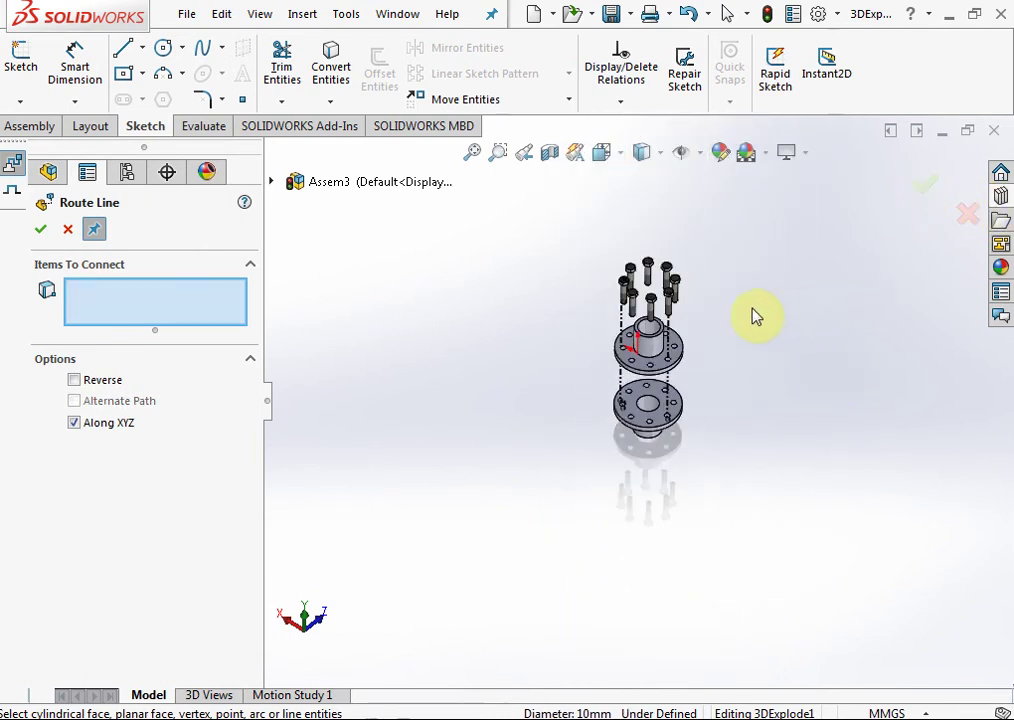
Step: Close Route Line and exit the 3DExplode1 explode line sketch
mouse_move(677, 273)
middle_down()
mouse_move(600, 321)
mouse_move(679, 310)
middle_up()
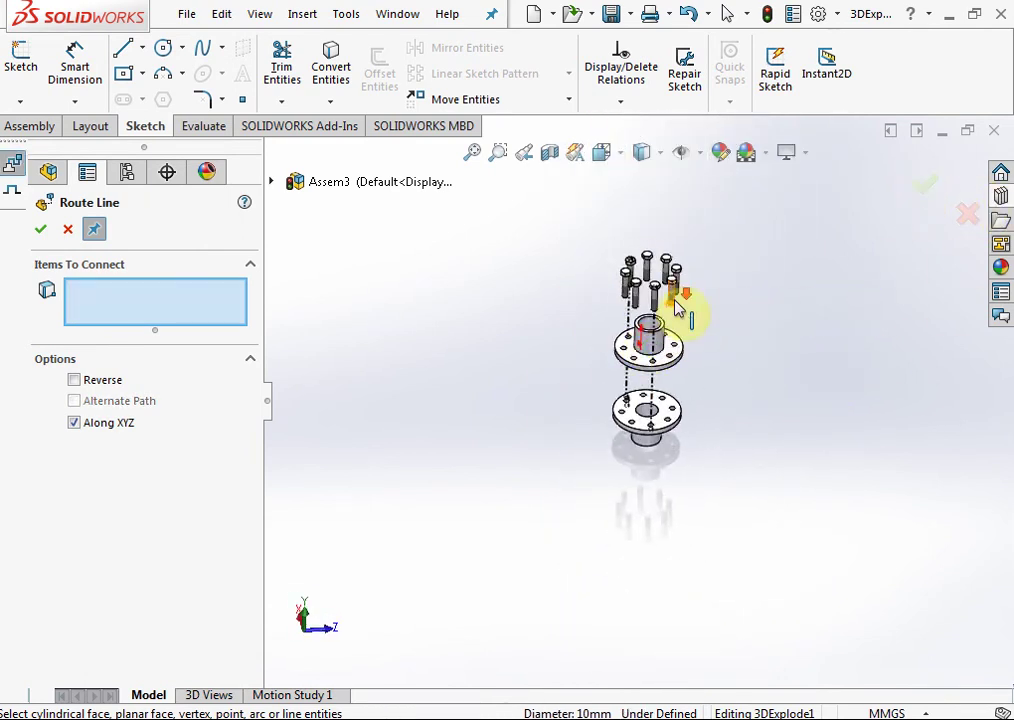
scroll(679, 310, down, 3)
key(Escape)
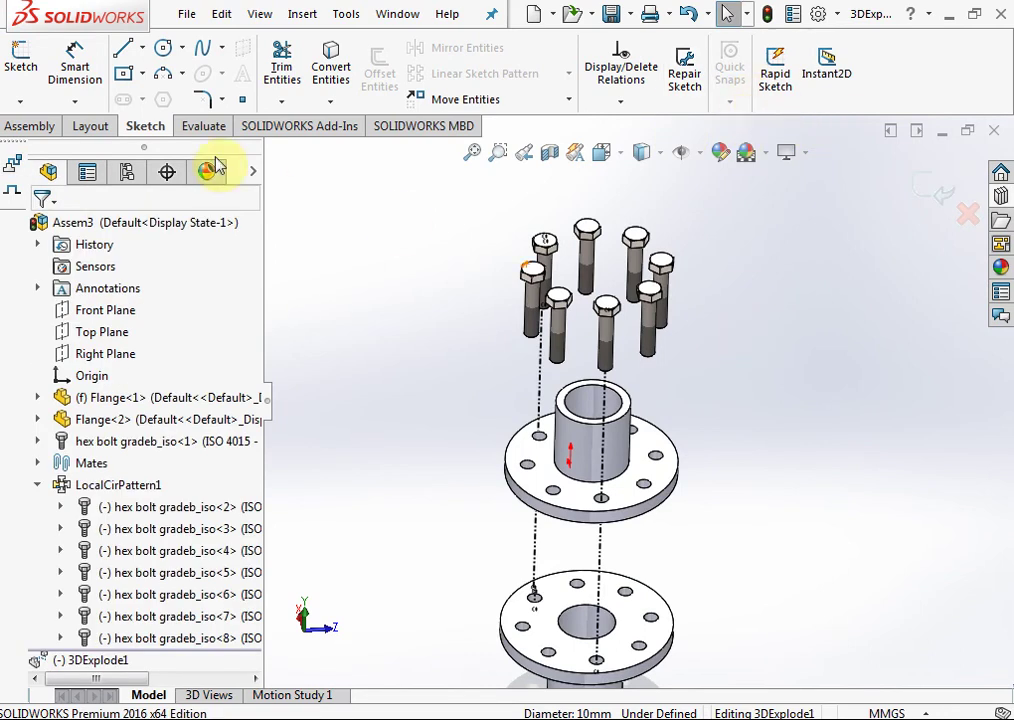
click(38, 126)
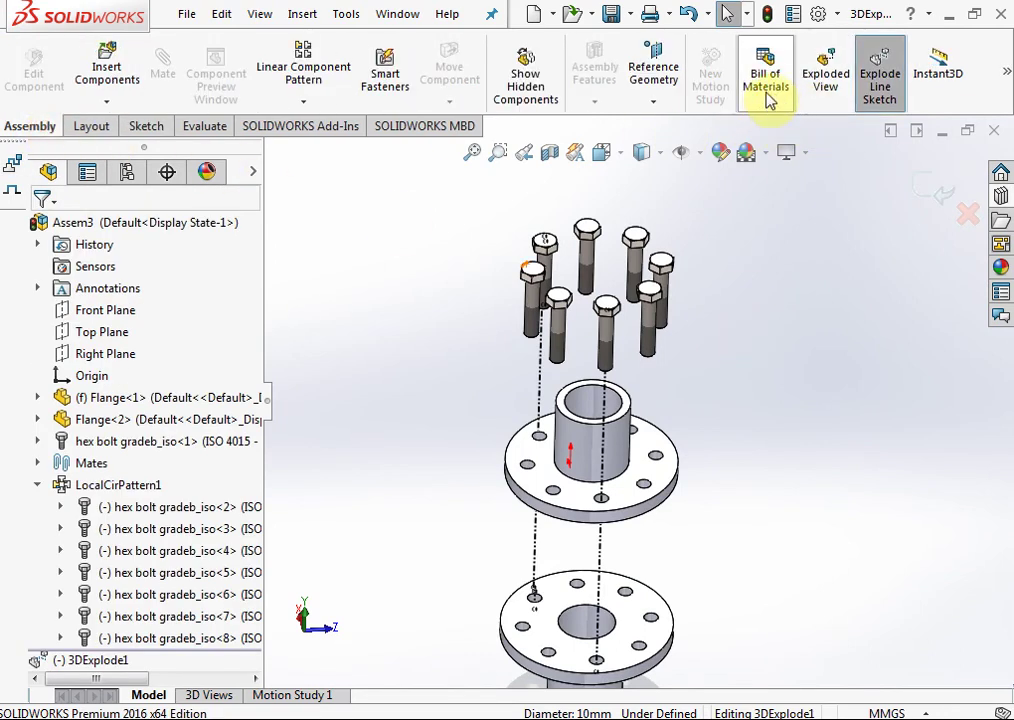
click(938, 192)
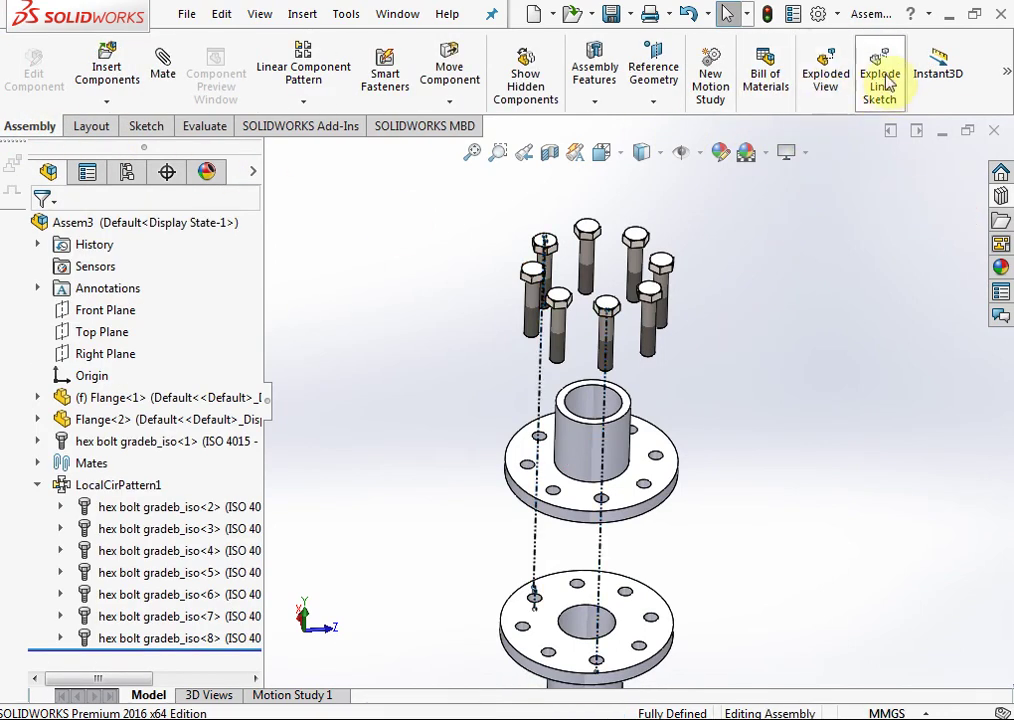
Step: Collapse the FeatureManager tree items, then orbit to inspect the dashed explode lines
right_click(240, 321)
click(292, 331)
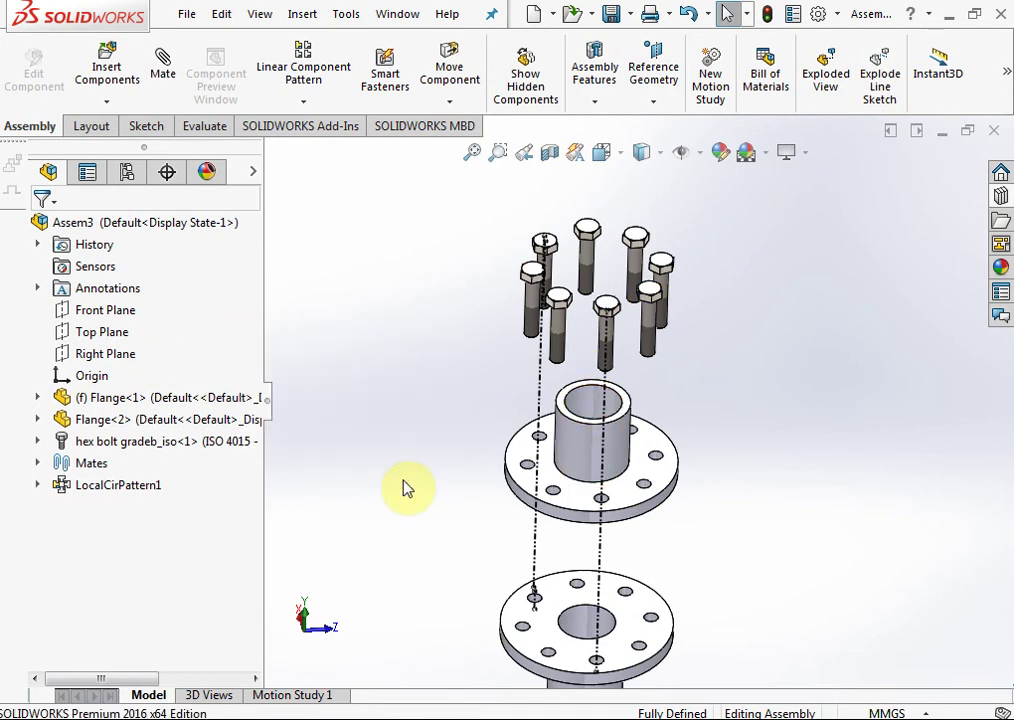
mouse_move(405, 488)
middle_down()
mouse_move(563, 458)
mouse_move(720, 497)
middle_up()
scroll(672, 430, down, 3)
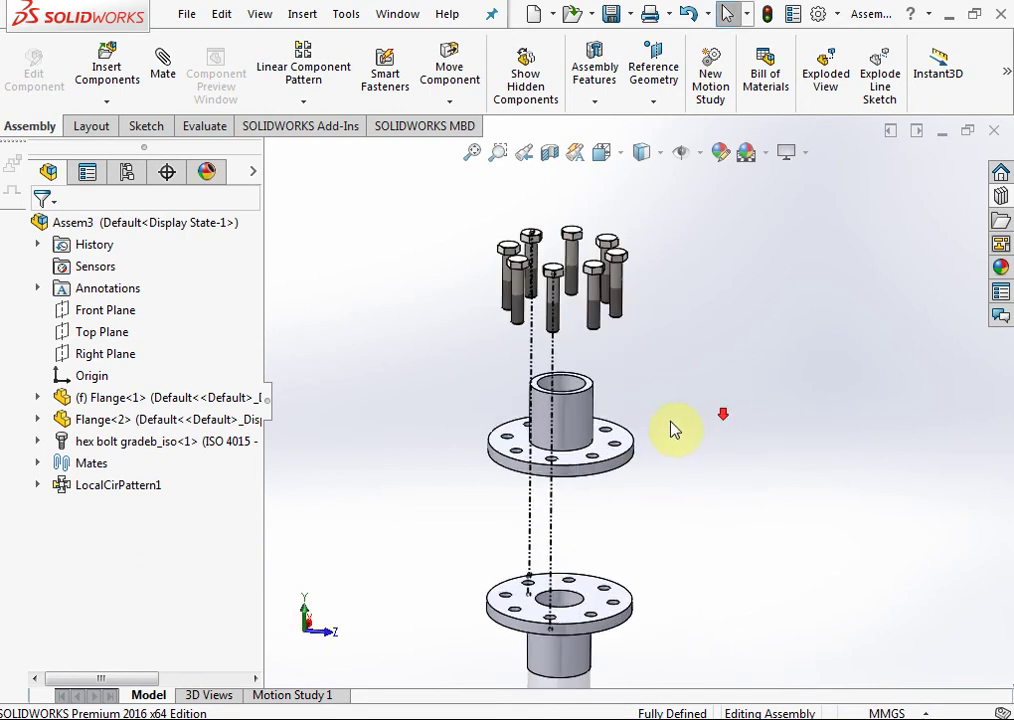
middle_drag(672, 430, 460, 510)
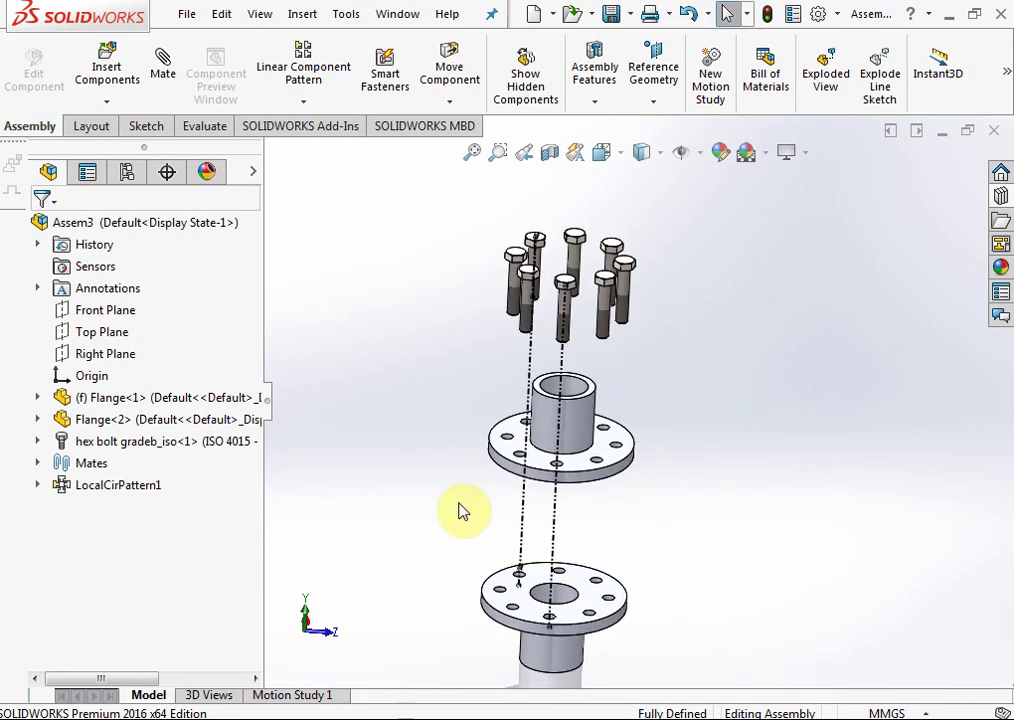
scroll(663, 448, up, 3)
middle_drag(694, 451, 669, 497)
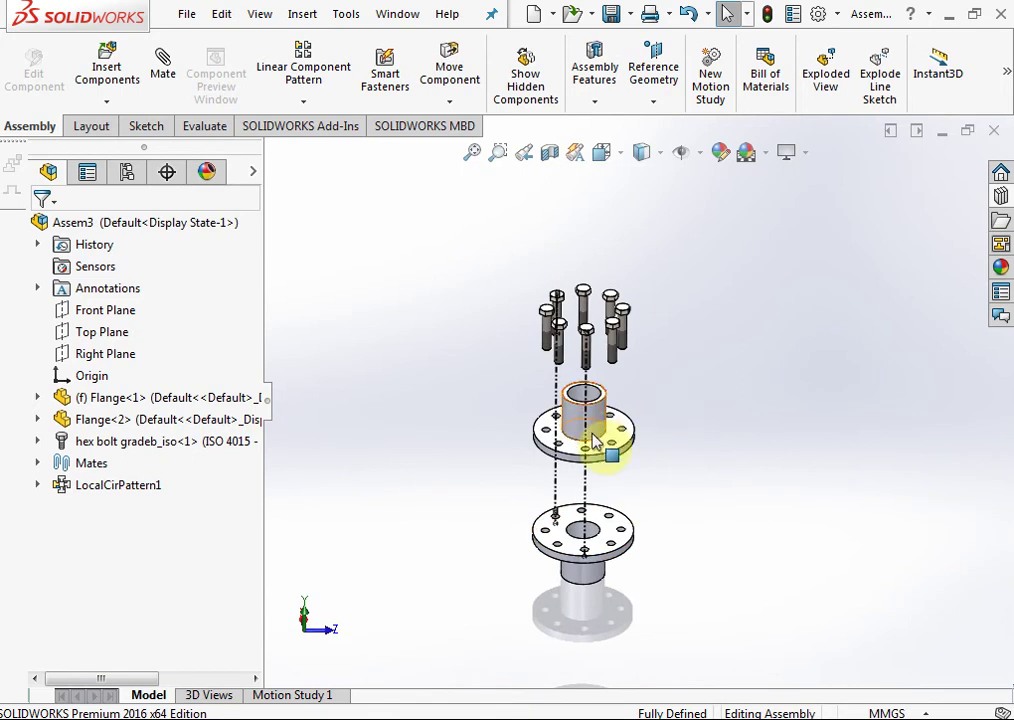
click(671, 494)
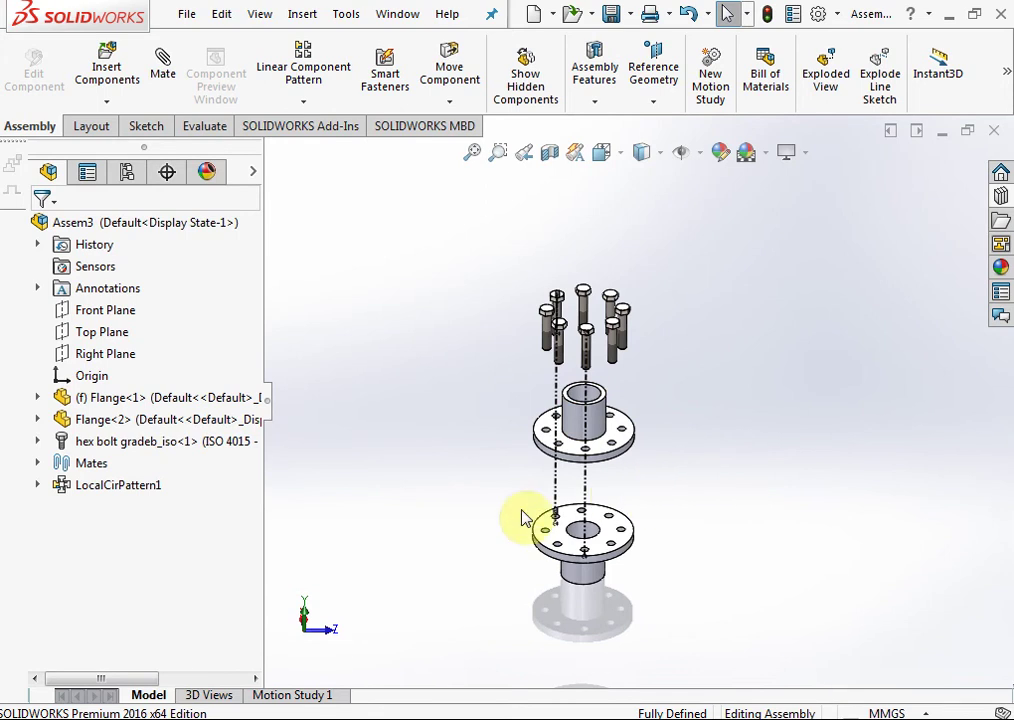
Step: Launch the Animation Wizard in Motion Study 1 and choose a Collapse animation
click(300, 697)
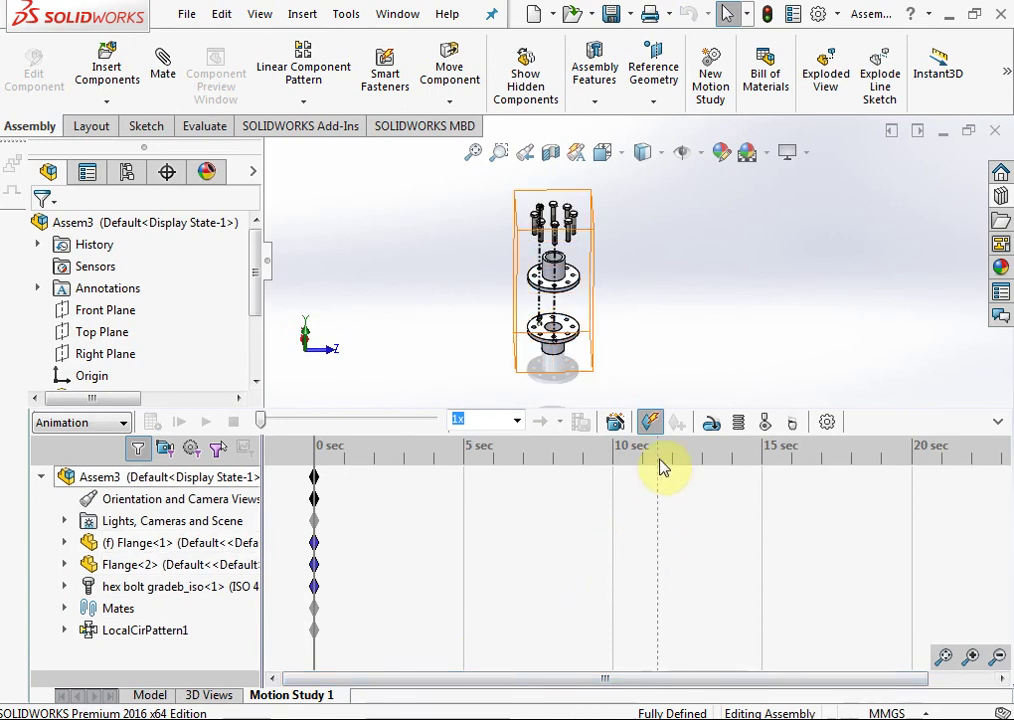
click(613, 424)
mouse_move(600, 120)
mouse_down()
mouse_move(632, 120)
mouse_move(671, 98)
mouse_up()
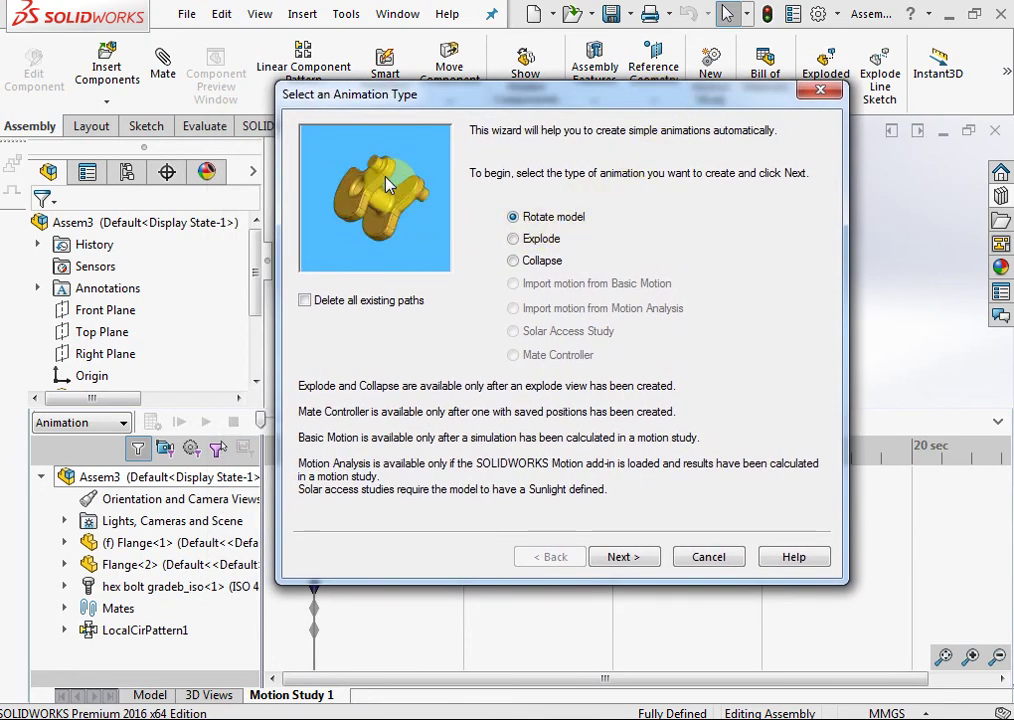
click(549, 246)
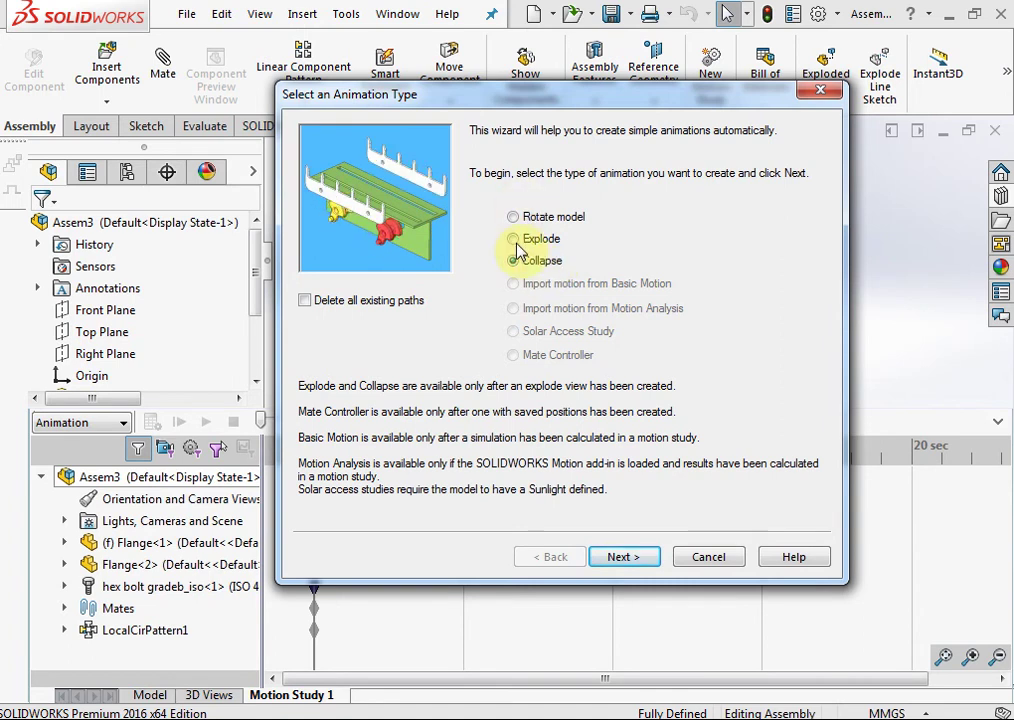
click(518, 245)
click(522, 260)
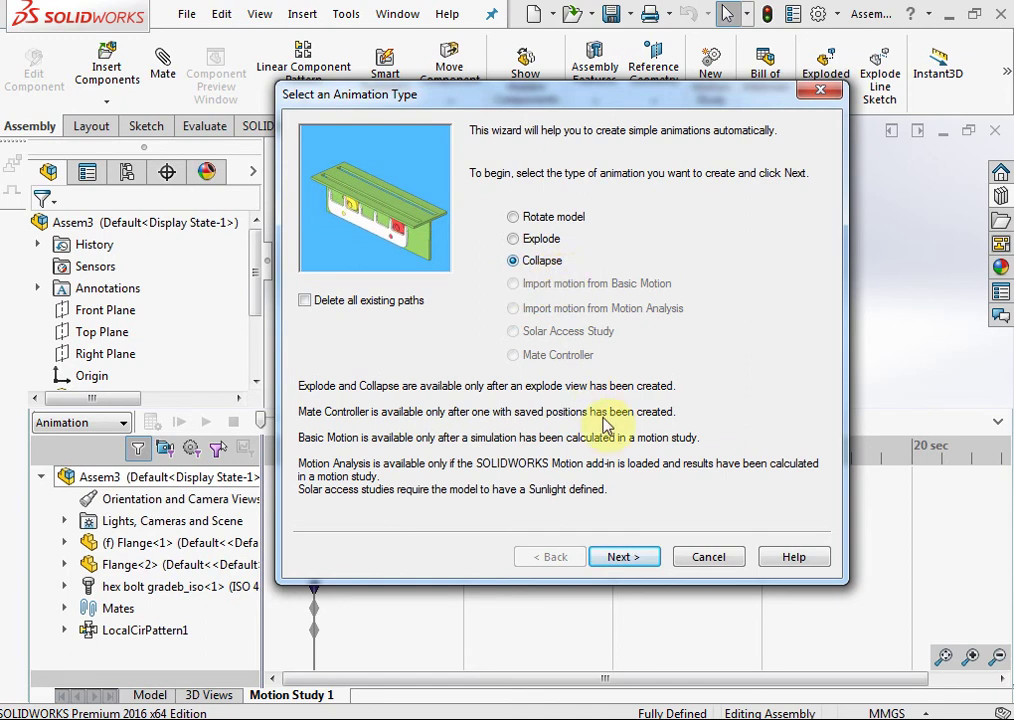
click(625, 558)
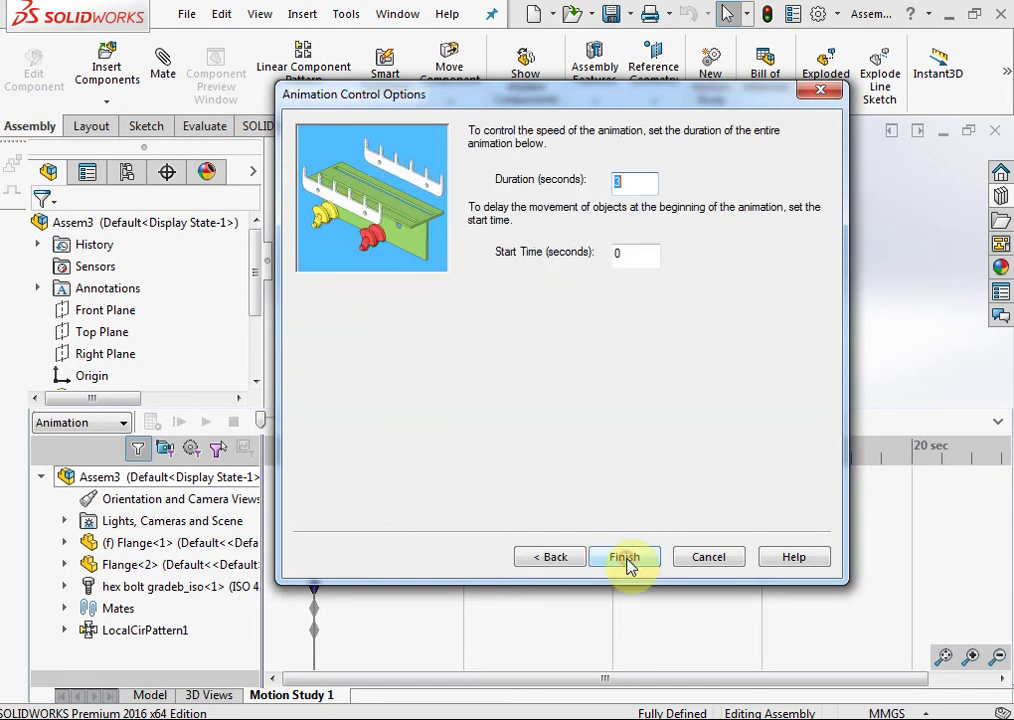
Step: Set the animation duration to 3 seconds and the start time to 0
click(640, 182)
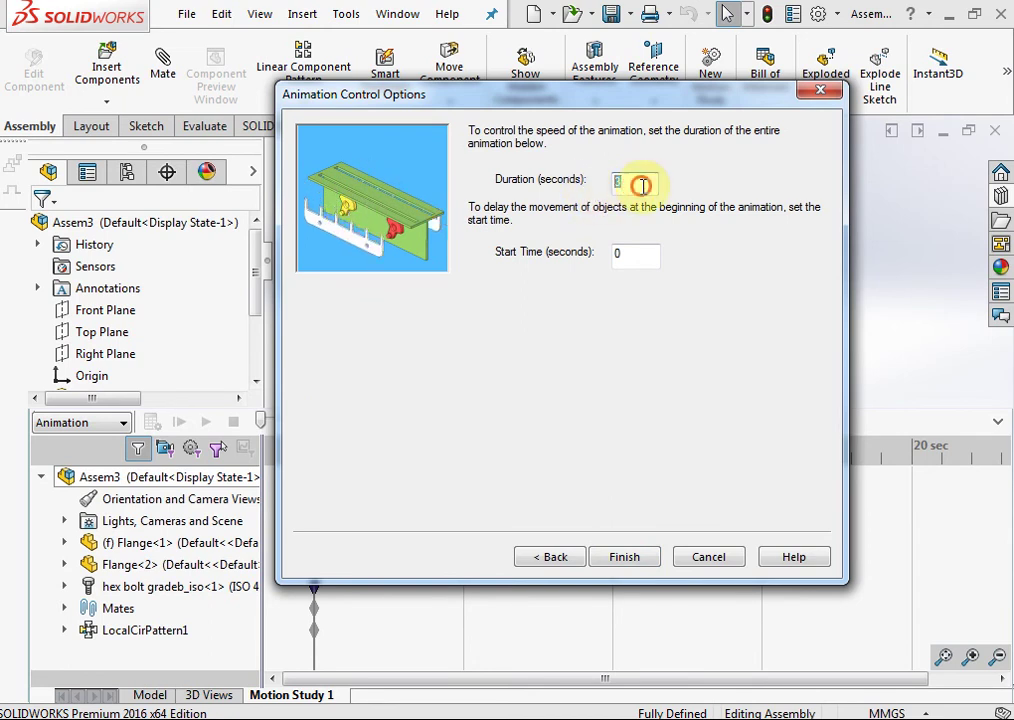
double_click(640, 253)
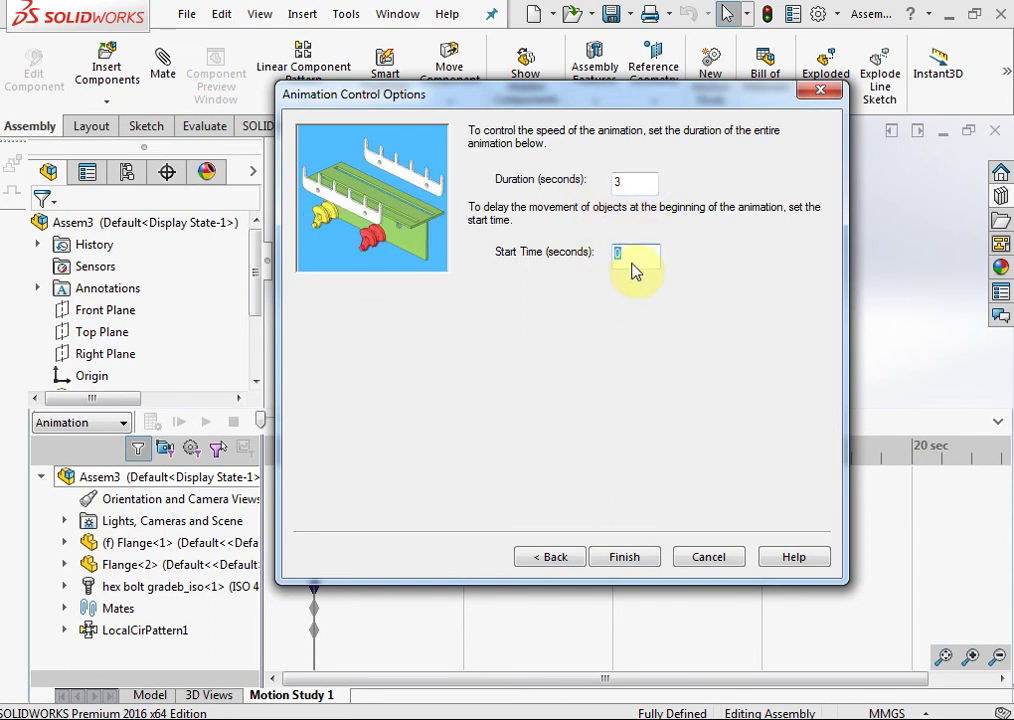
double_click(638, 253)
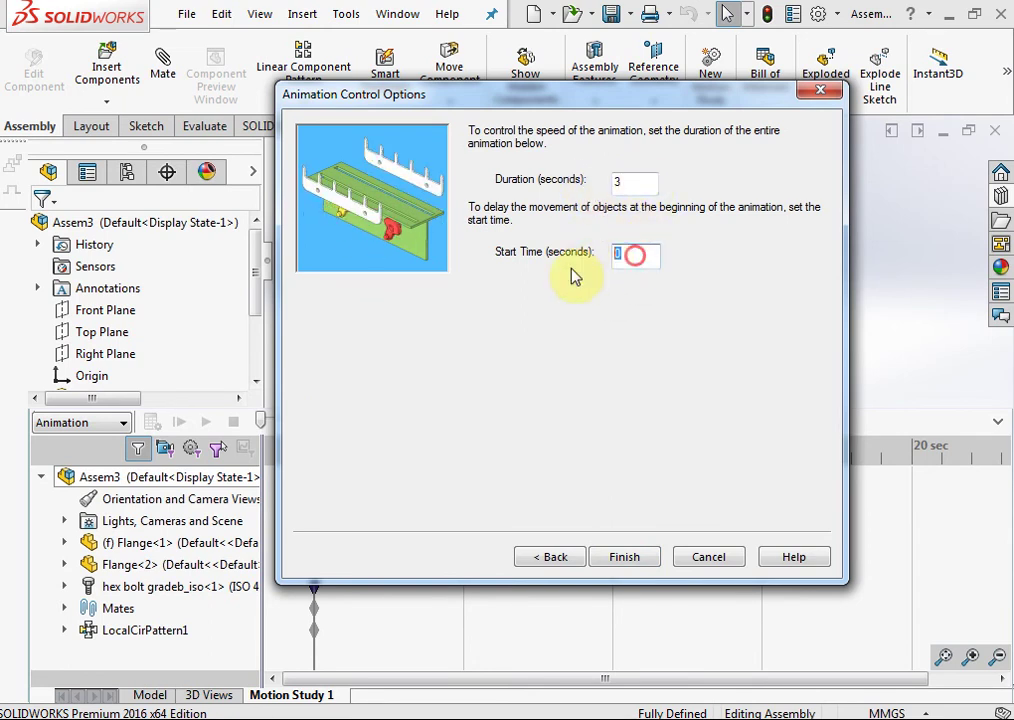
Step: Finish the collapse animation and scrub the timeline to preview the flanges and bolts closing
click(632, 566)
click(386, 464)
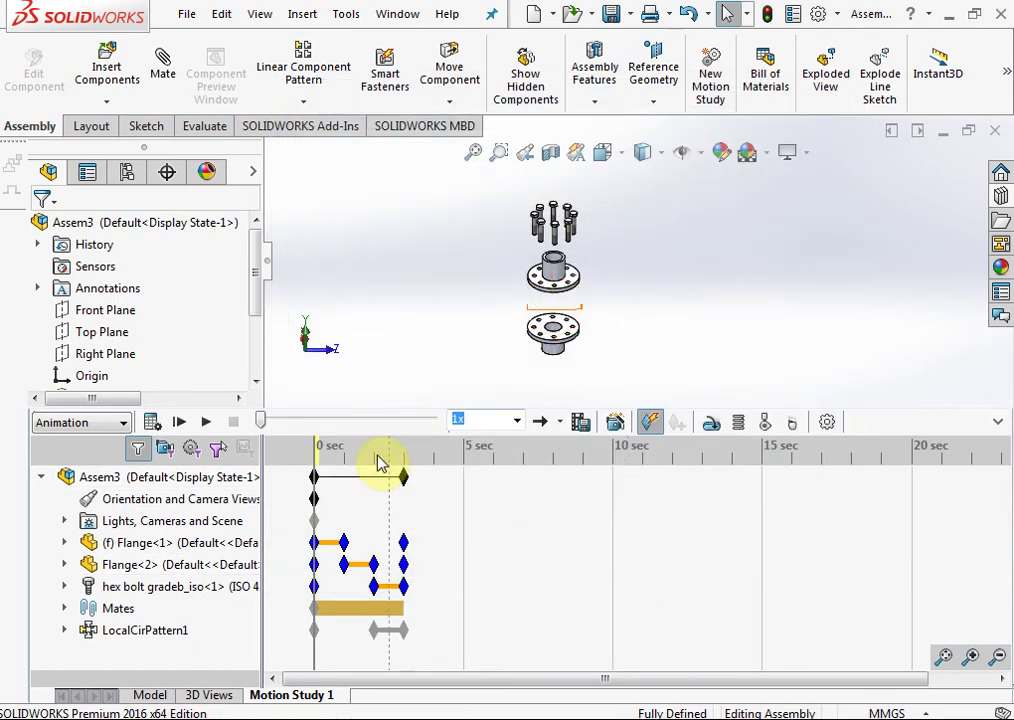
click(514, 564)
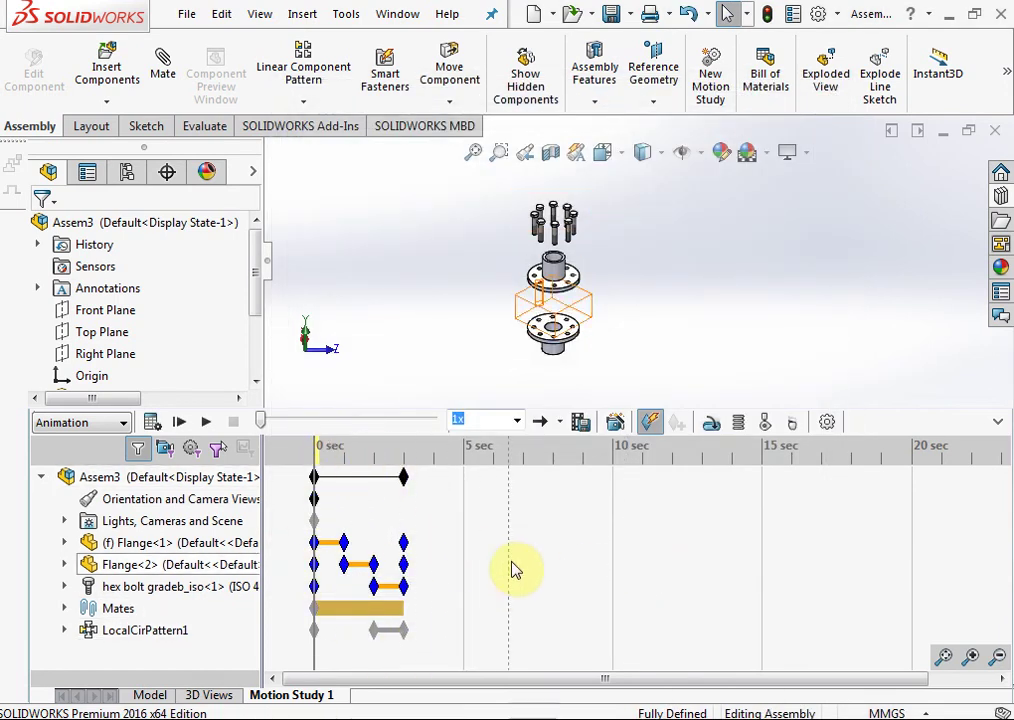
click(702, 520)
click(883, 450)
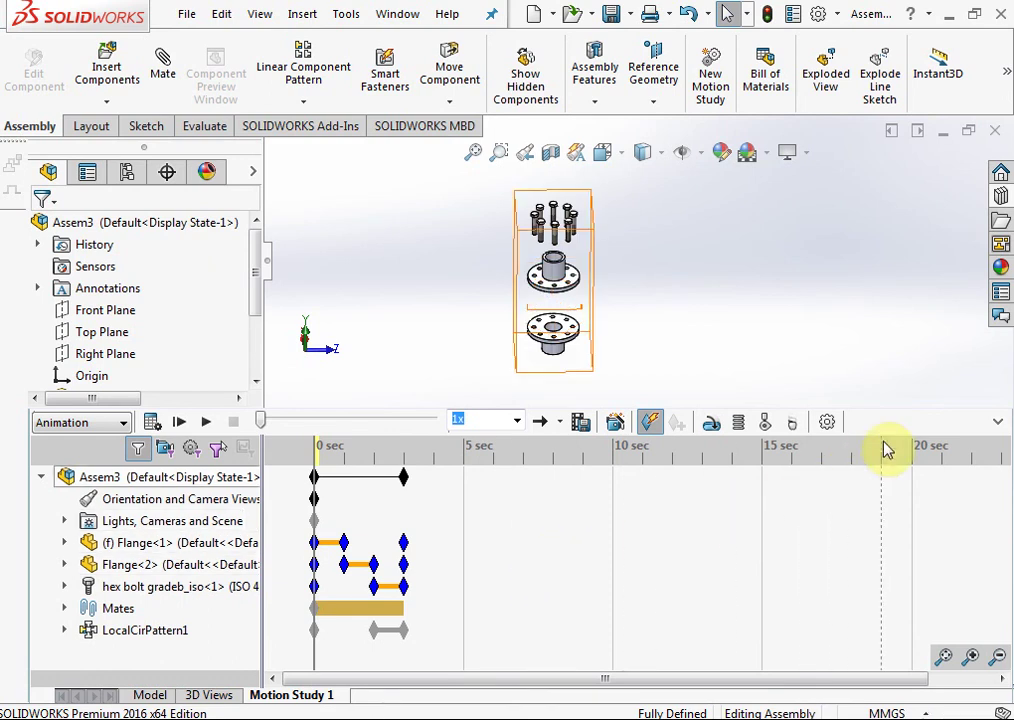
Step: Play the 3-second collapse animation from the start, collapsed and again with the timeline showing
click(995, 428)
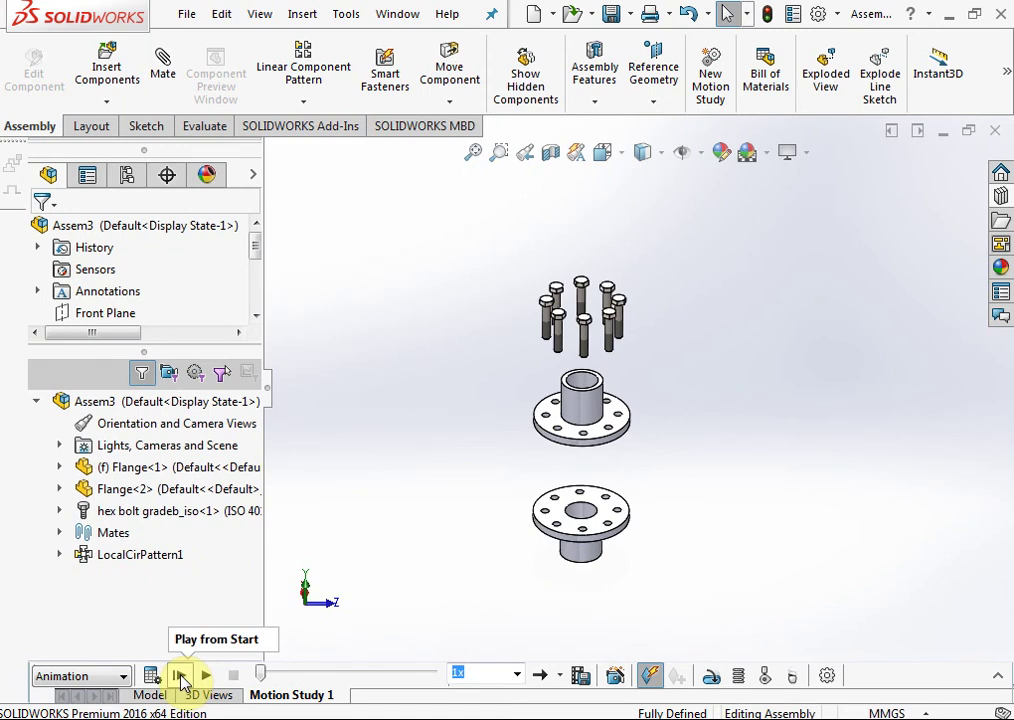
click(181, 677)
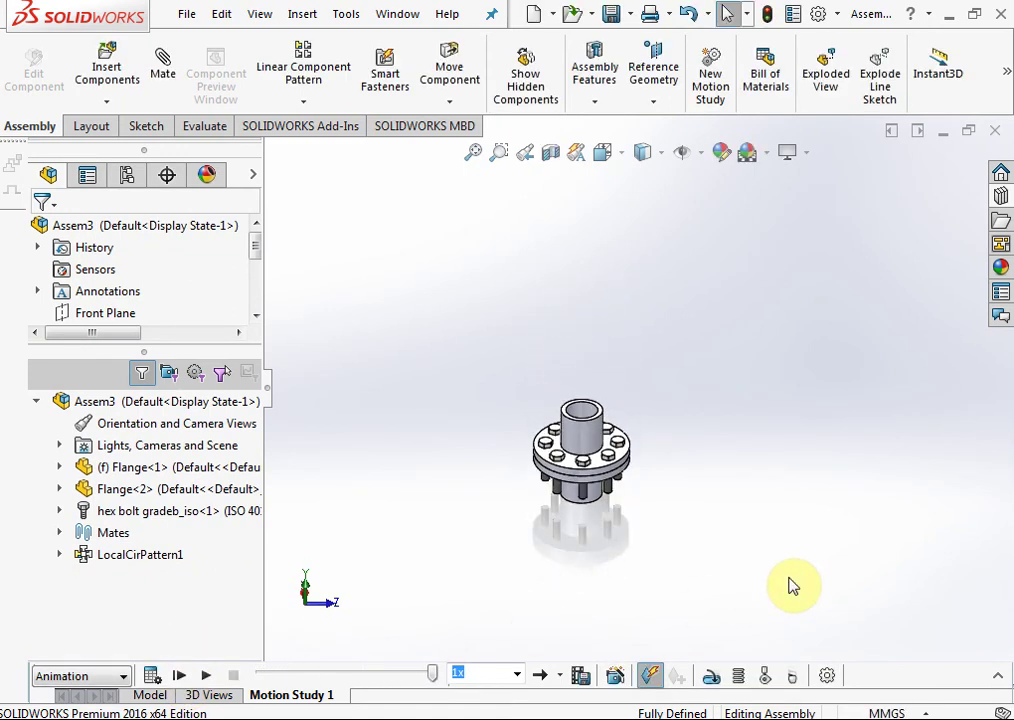
click(998, 675)
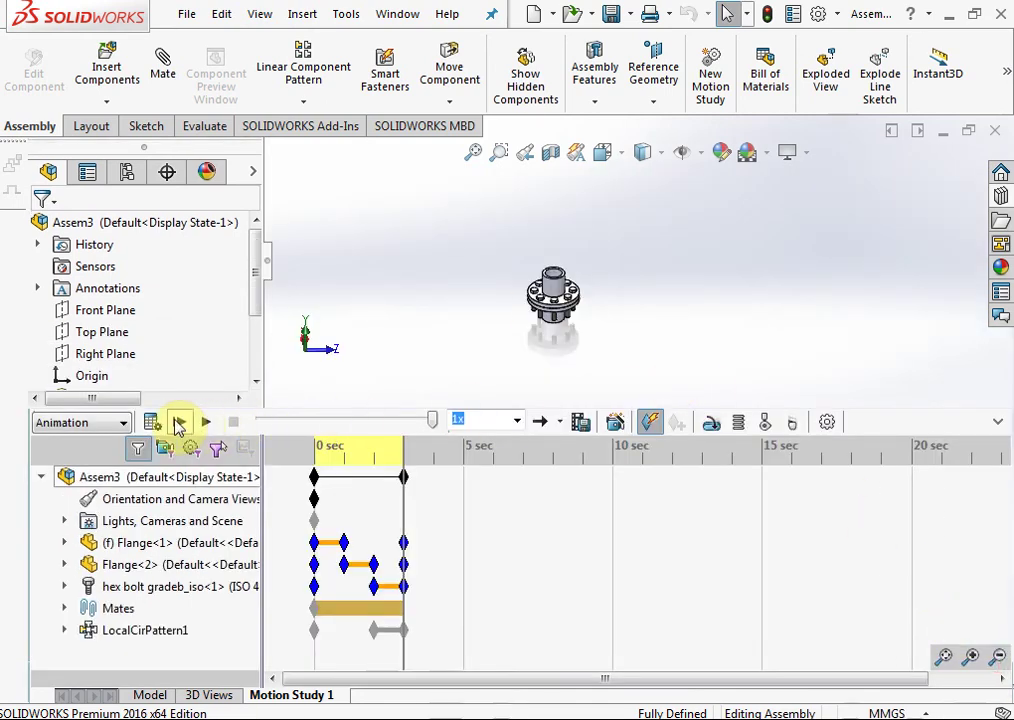
click(178, 424)
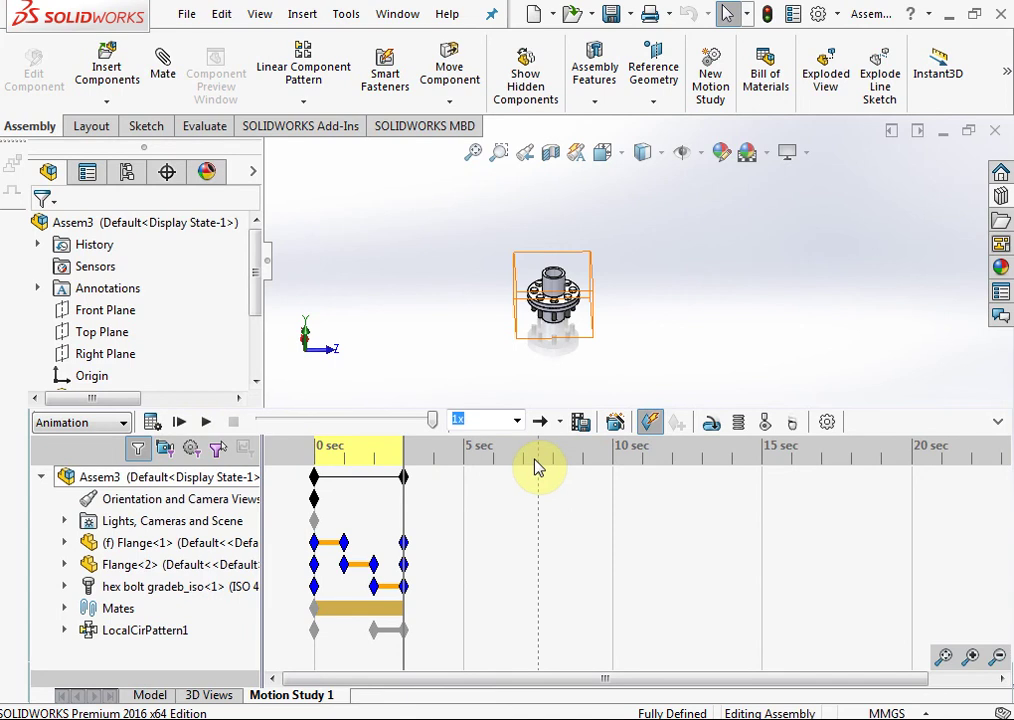
Step: Use the Animation Wizard to add an Explode animation lasting 3 seconds, starting at 4 seconds
click(617, 428)
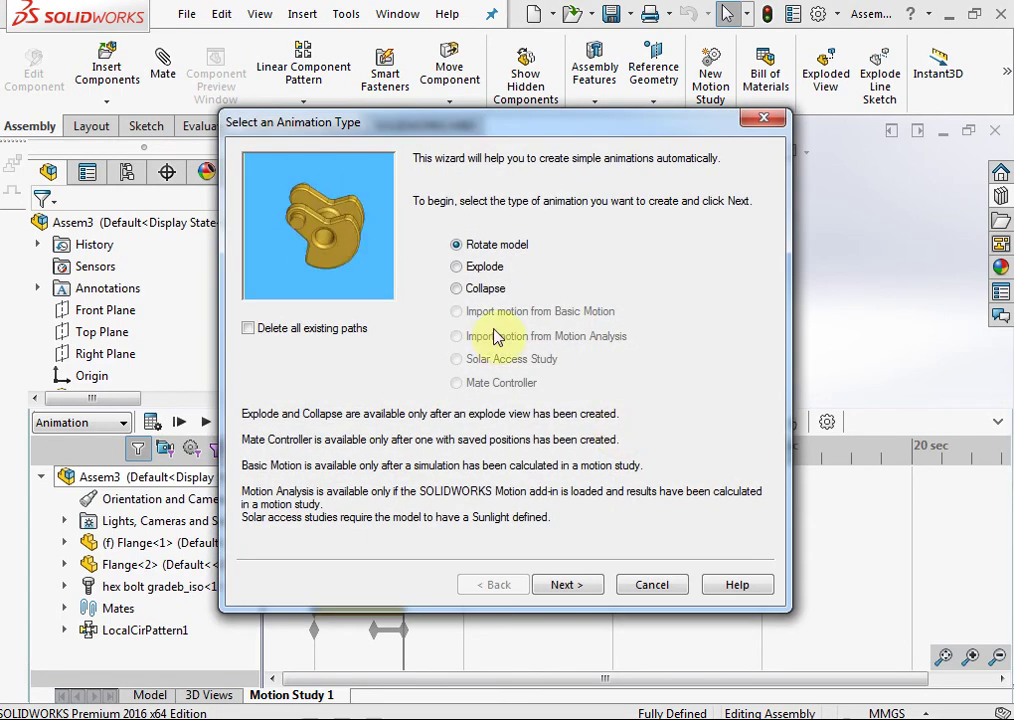
click(455, 267)
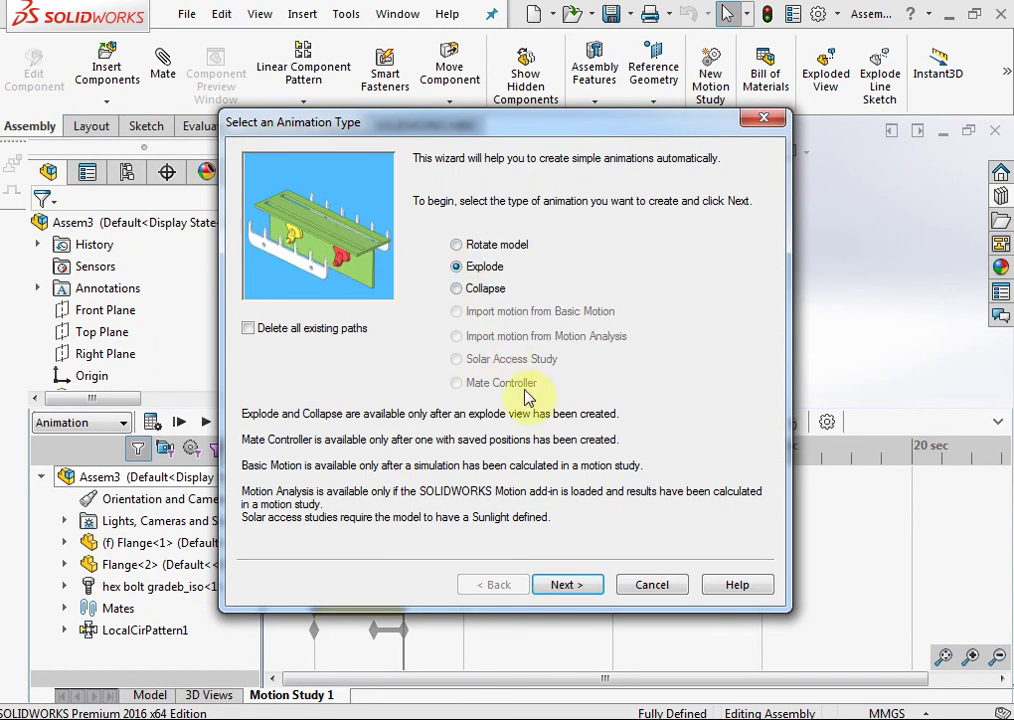
click(588, 584)
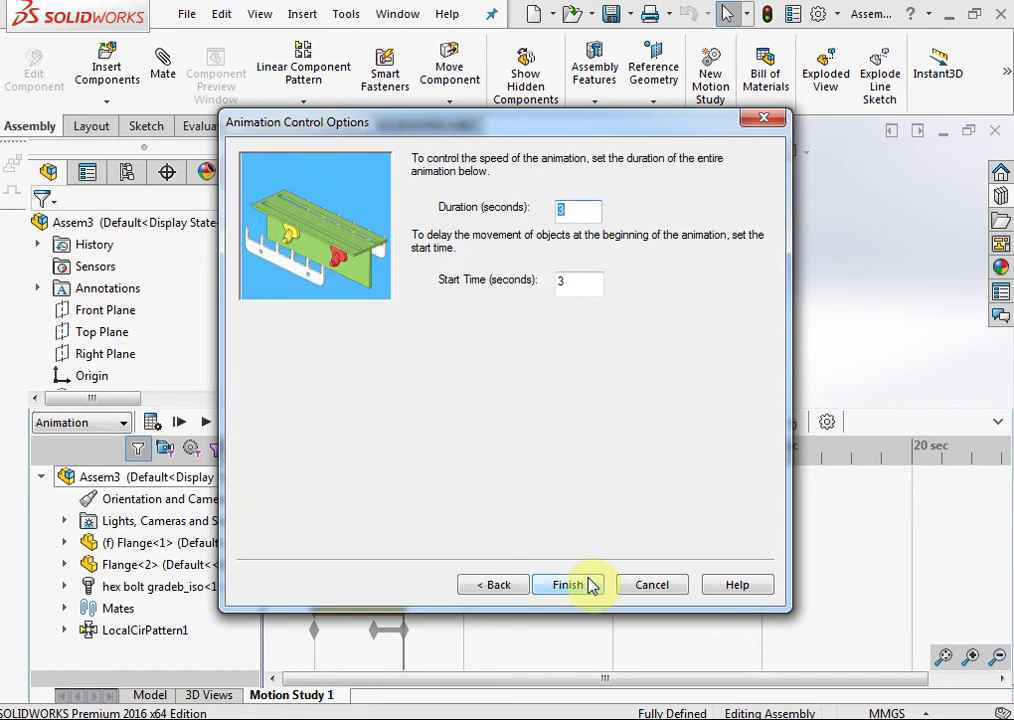
click(573, 286)
text(4)
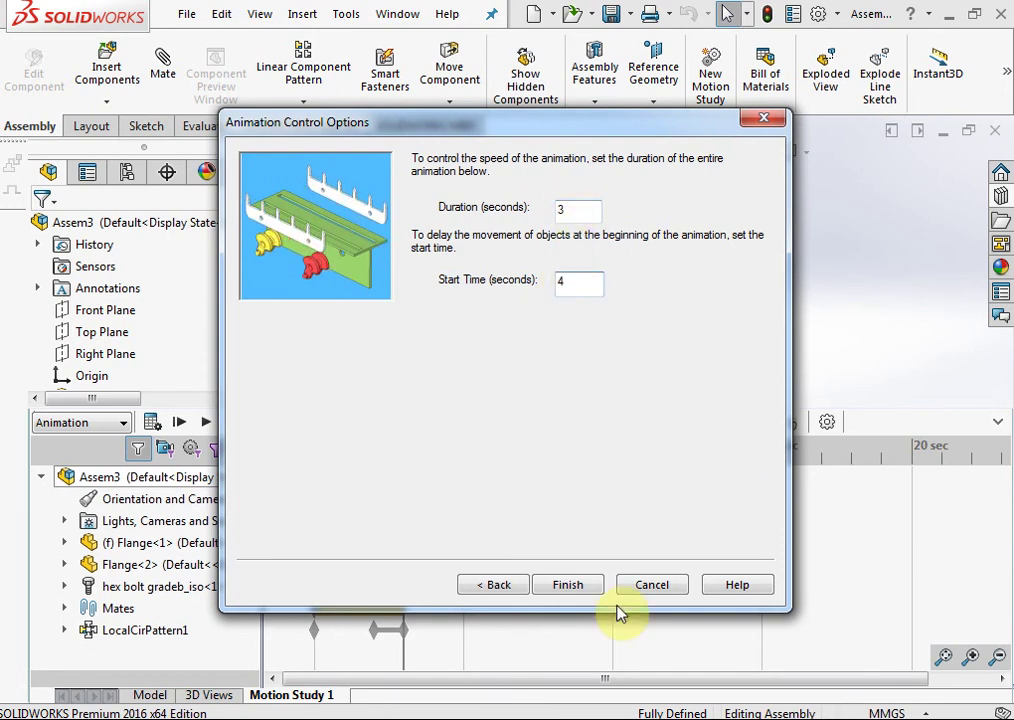
click(567, 584)
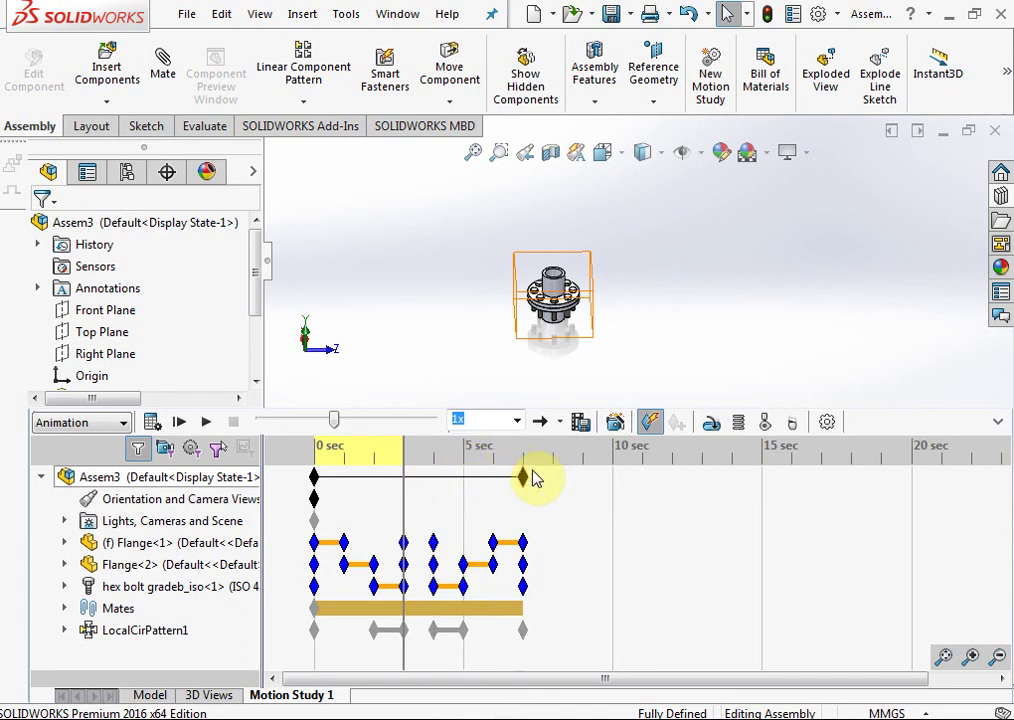
Step: Play the whole 7-second motion study from the start, then bring up Save Animation to File
click(997, 422)
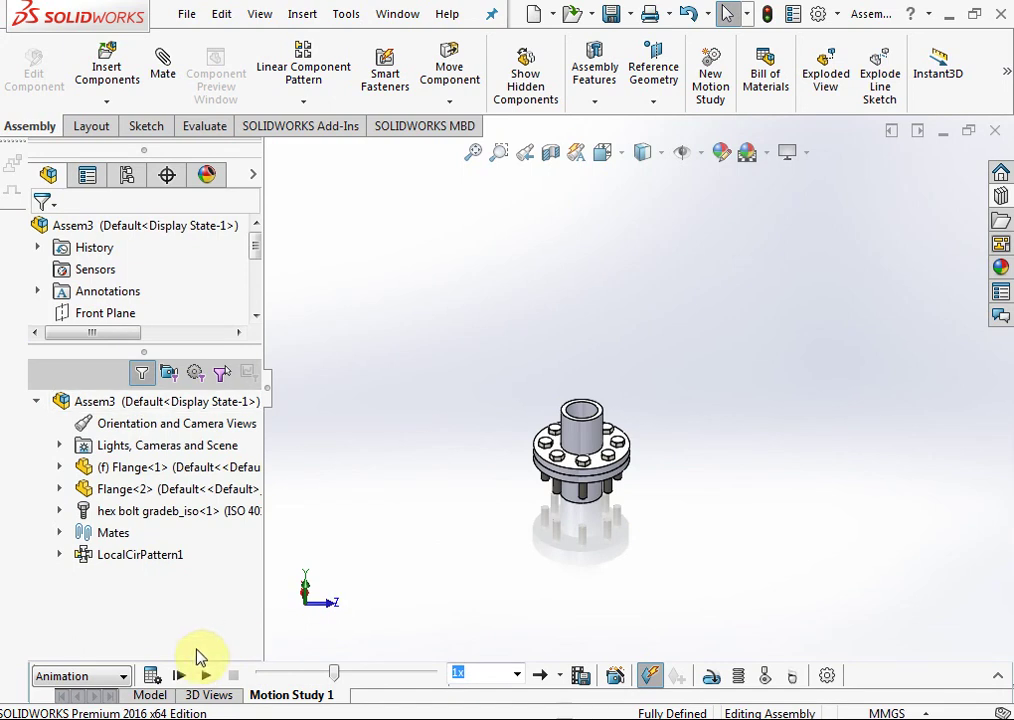
click(180, 676)
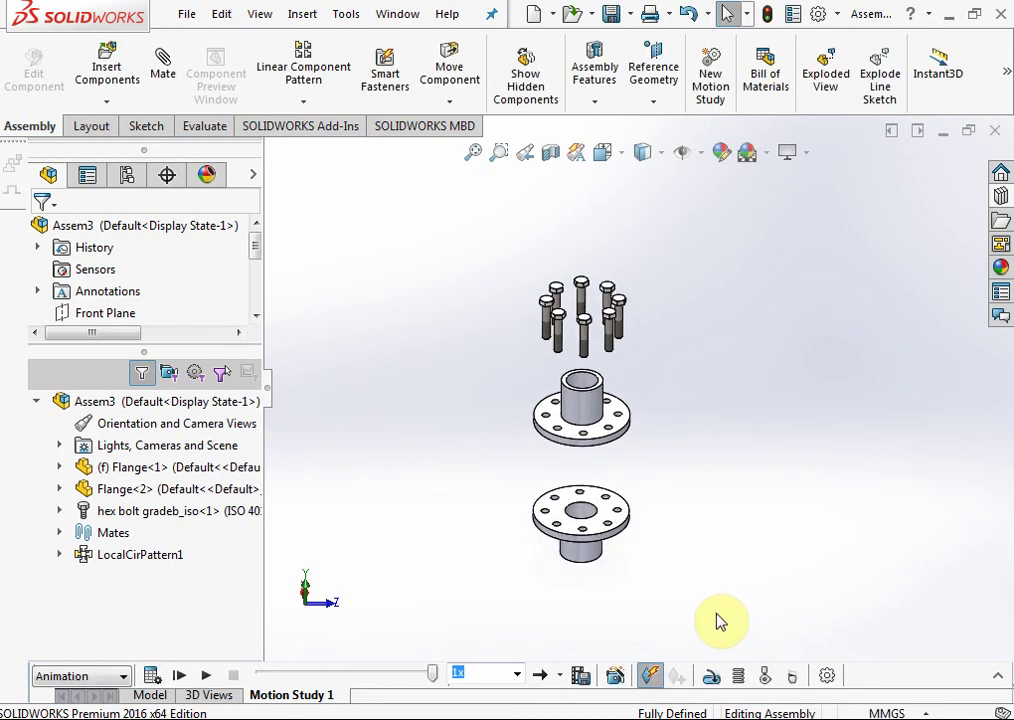
click(580, 678)
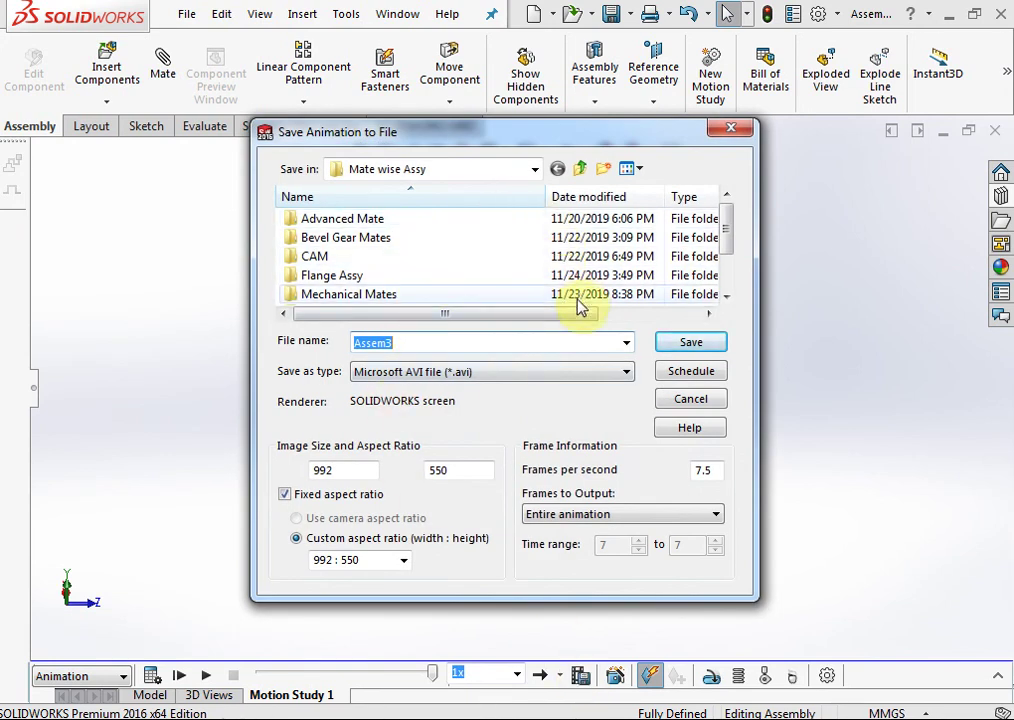
Step: Save the animation as the AVI 'Flange' with a key frame every 15, recalculating the study
double_click(440, 340)
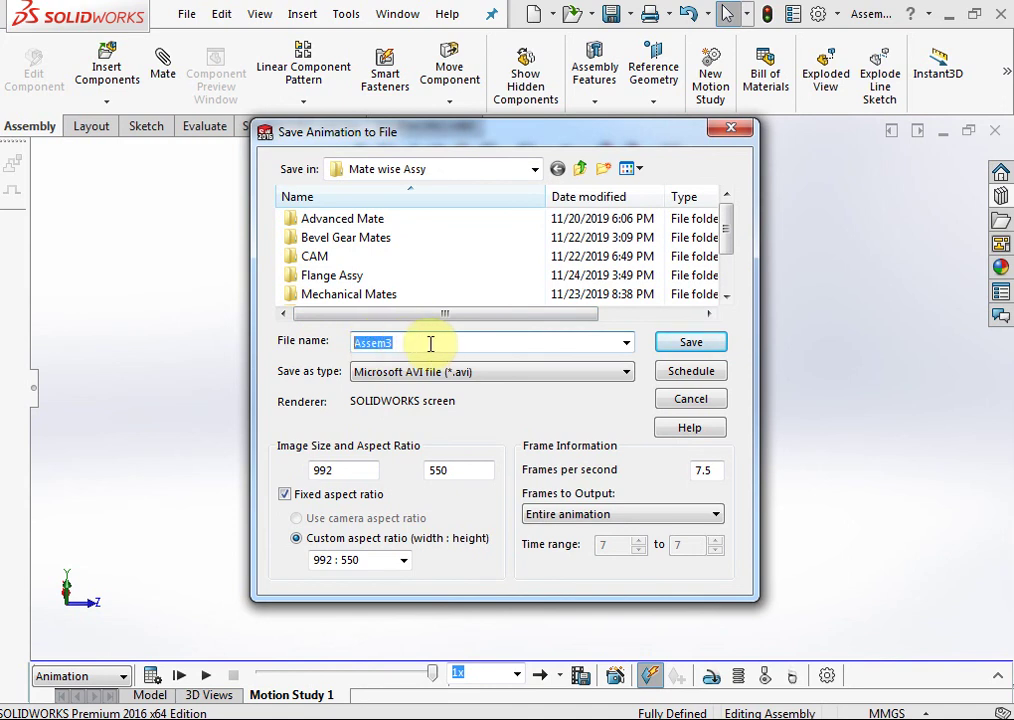
text(Flange)
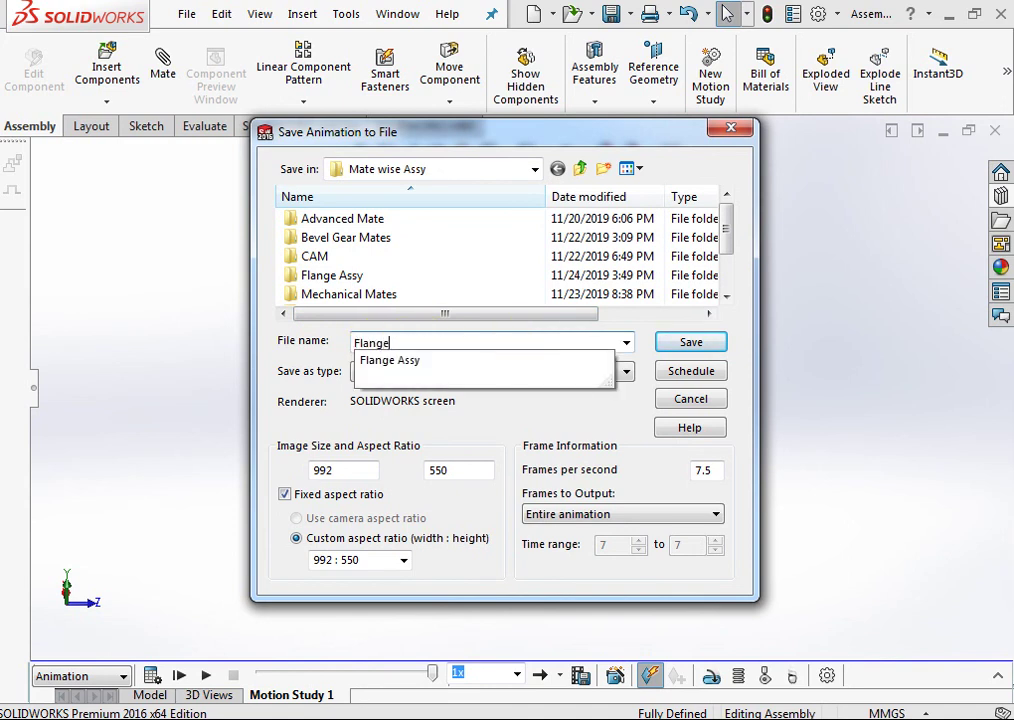
click(686, 345)
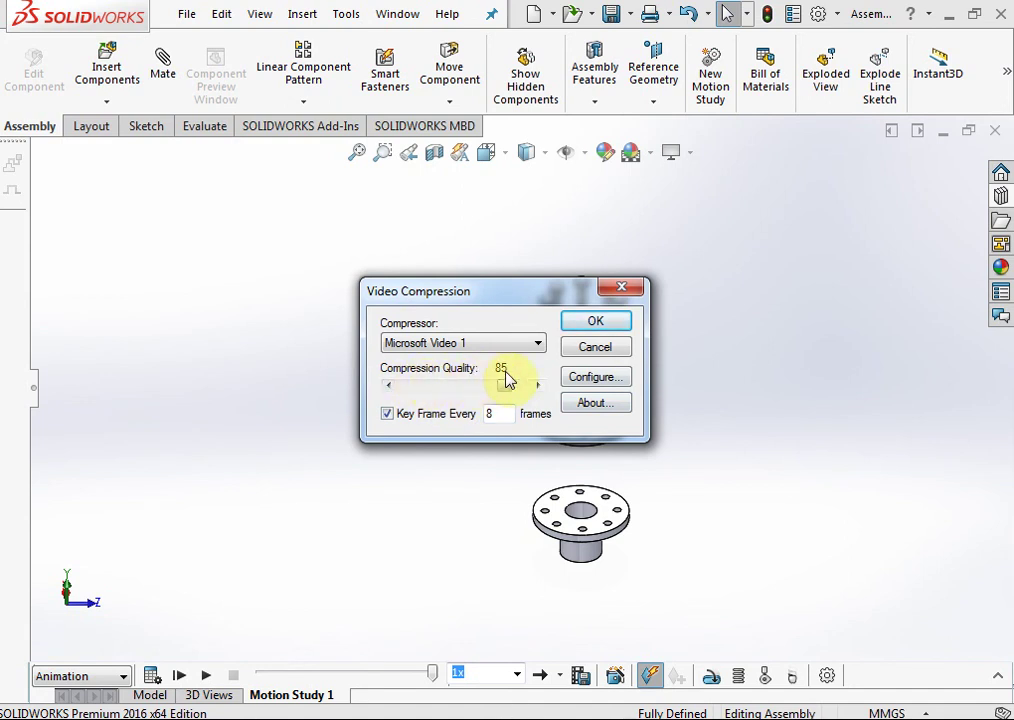
double_click(498, 414)
text(15)
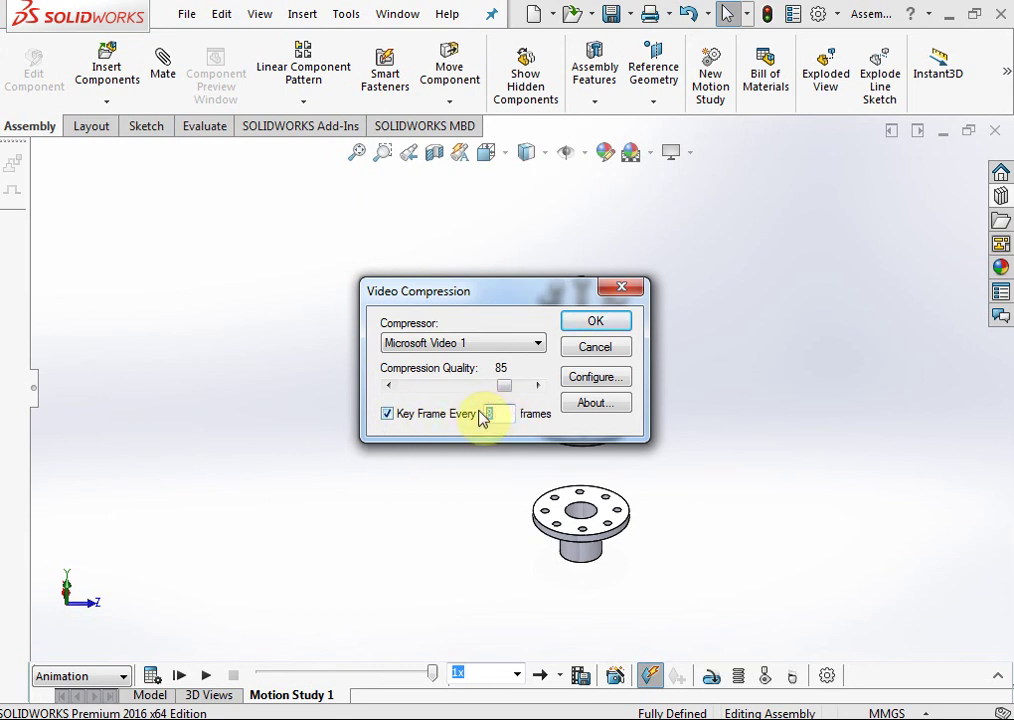
click(600, 324)
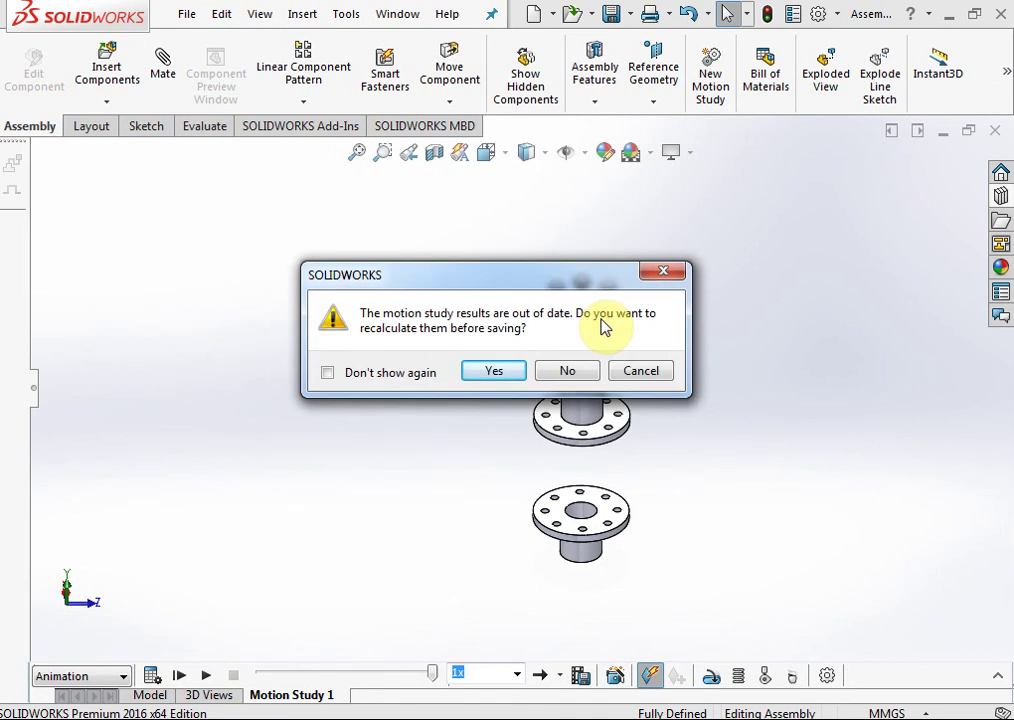
click(495, 375)
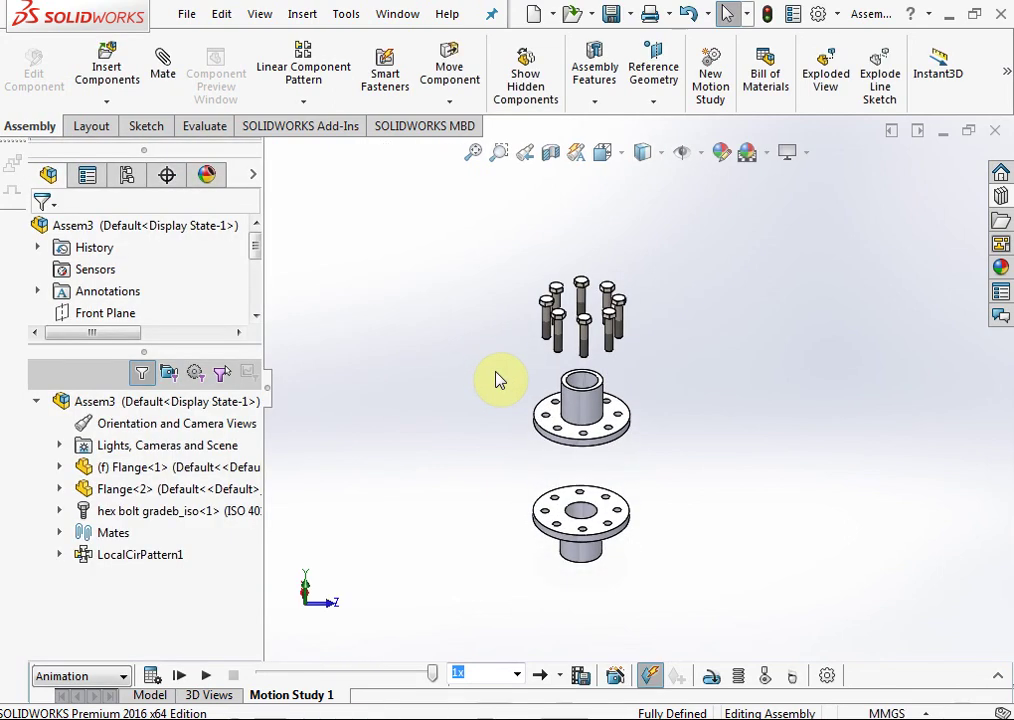
Step: Find the saved Flange video in the Open browser and play it in a media player
click(577, 24)
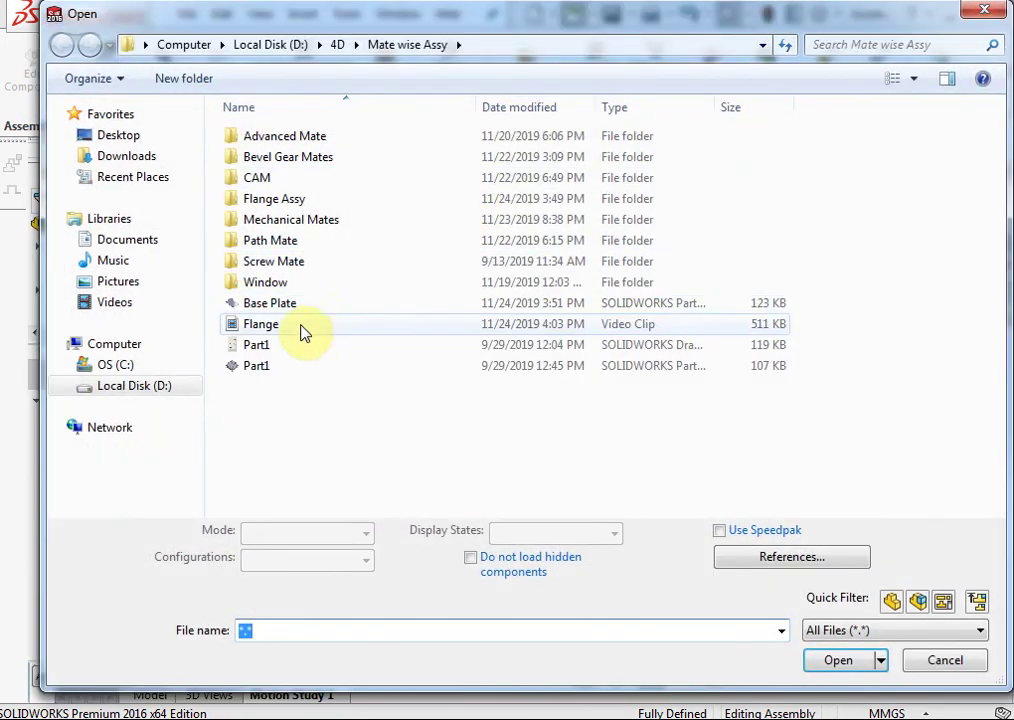
click(265, 326)
right_click(258, 324)
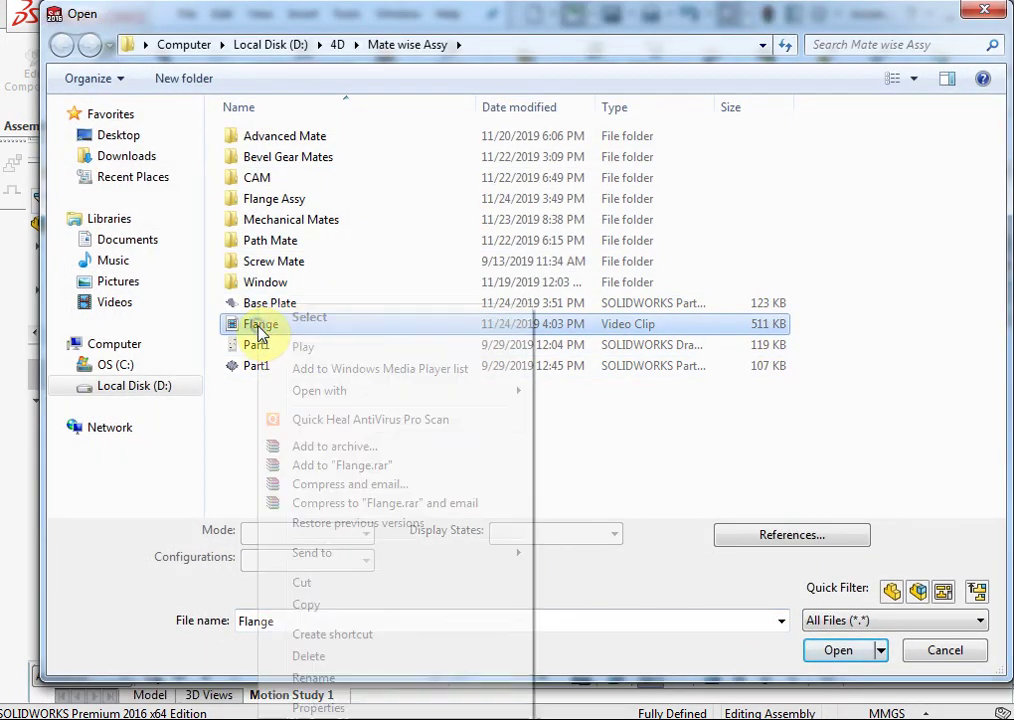
click(304, 347)
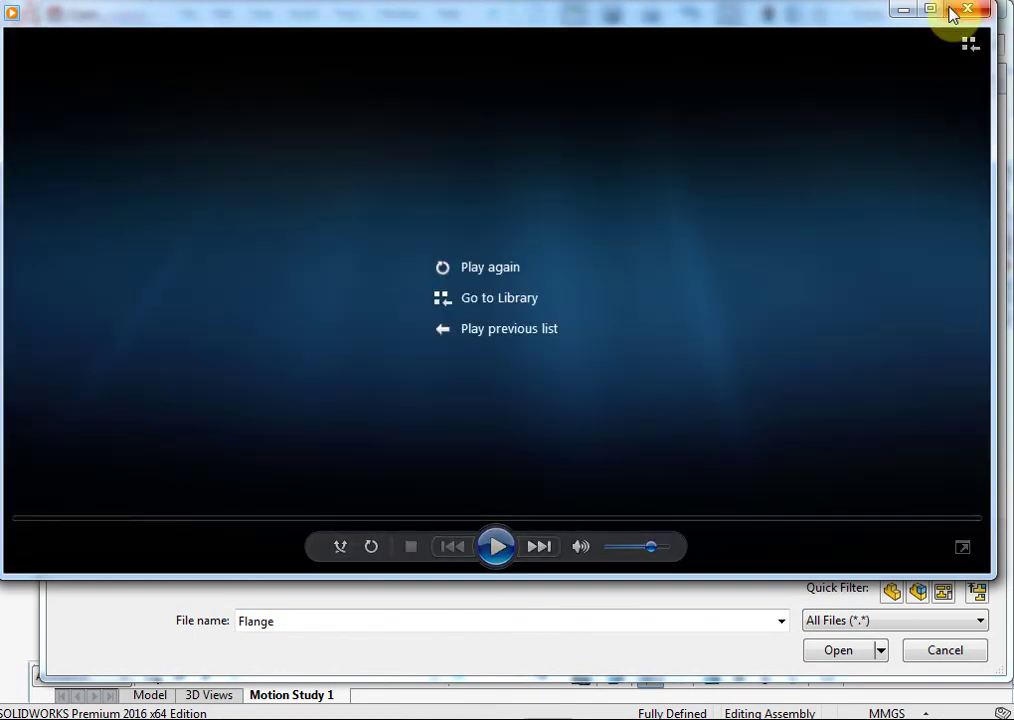
Step: Close Windows Media Player and cancel the Open dialog to return to Assem3
click(957, 11)
key(Escape)
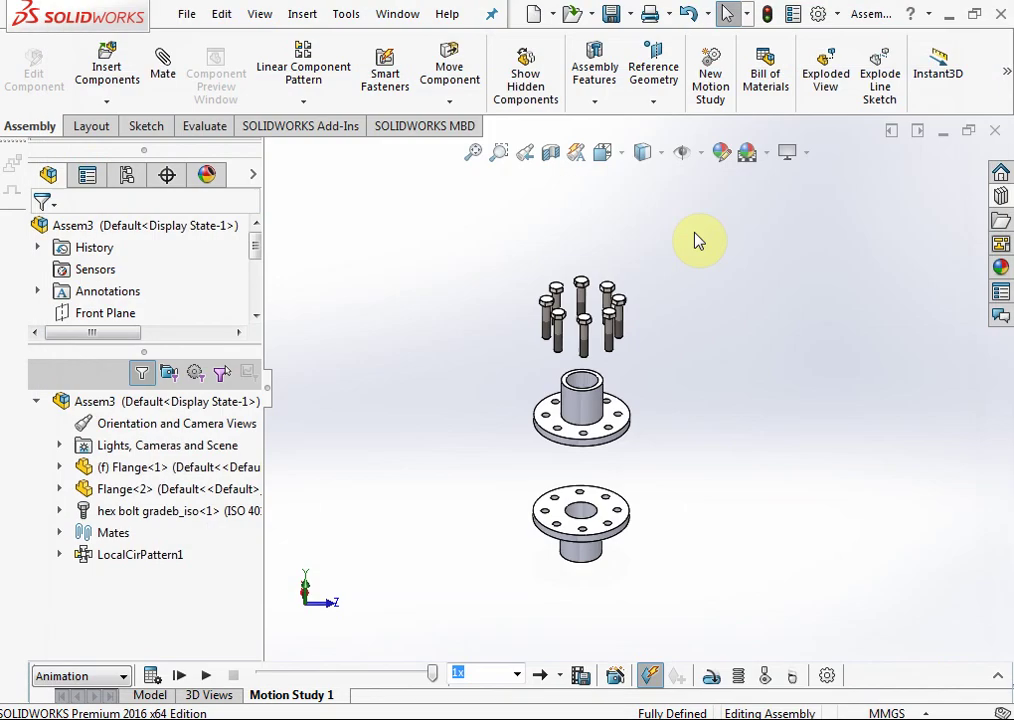